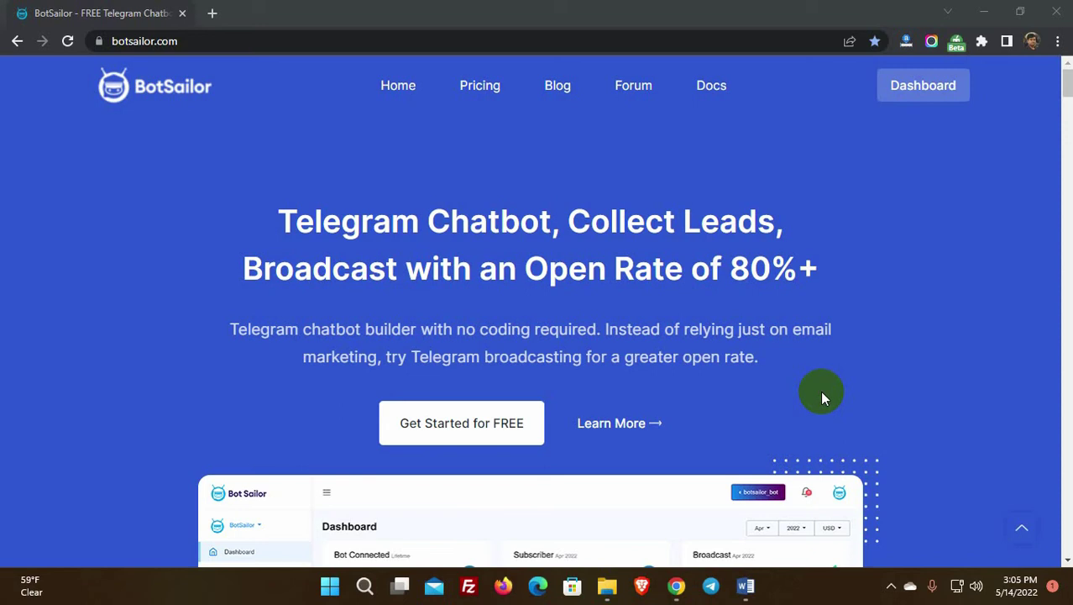
Step: Go from the homepage into the dashboard and bring up the empty eCommerce Store list
click(920, 89)
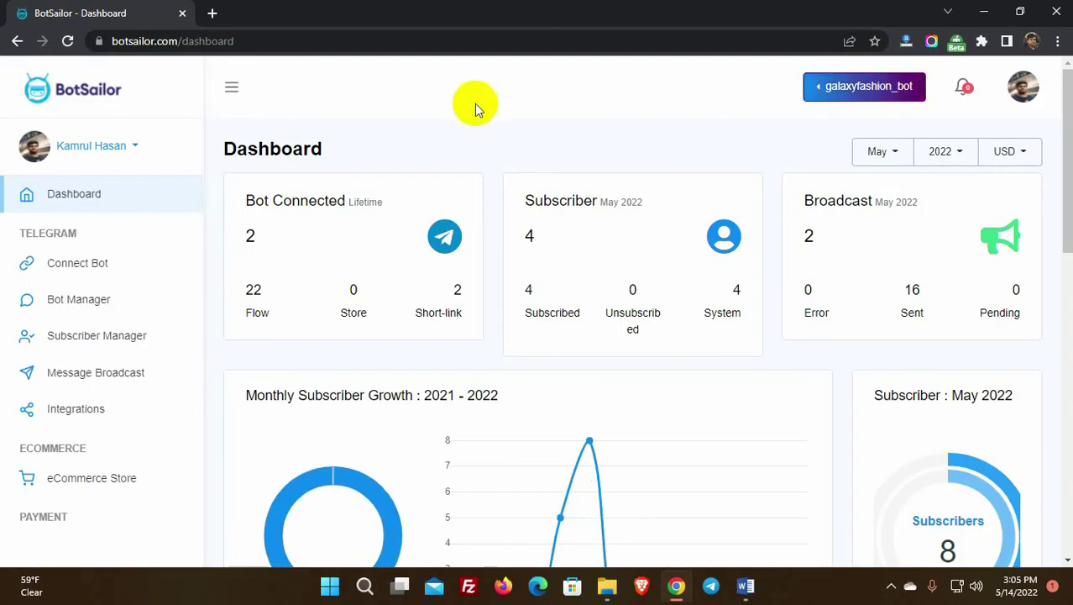
scroll(101, 445, down, 1)
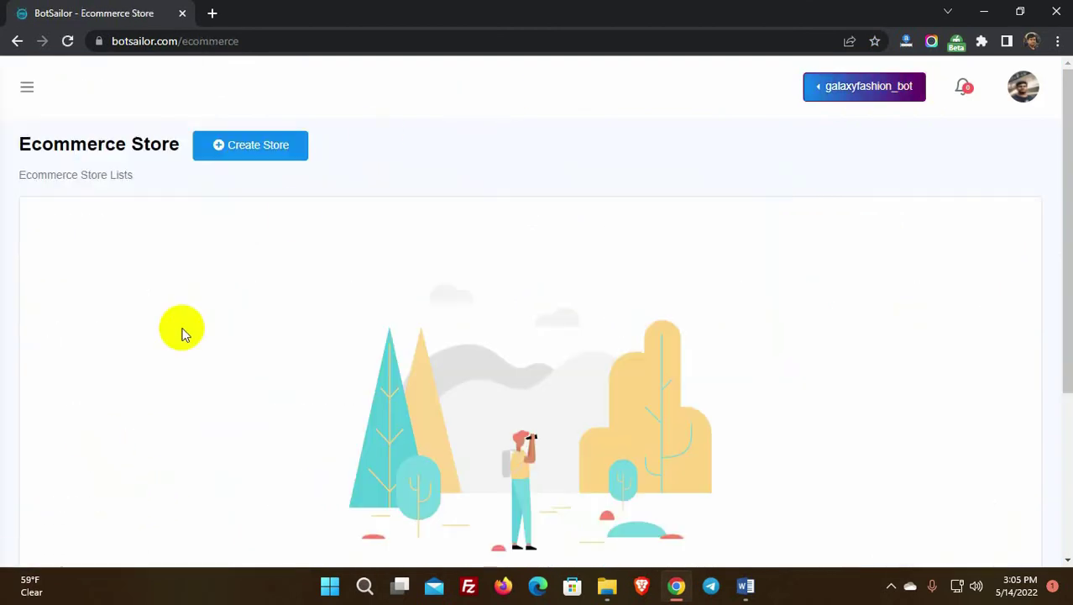
Step: Start a new Physical store linked to galaxyfashion_bot
click(256, 156)
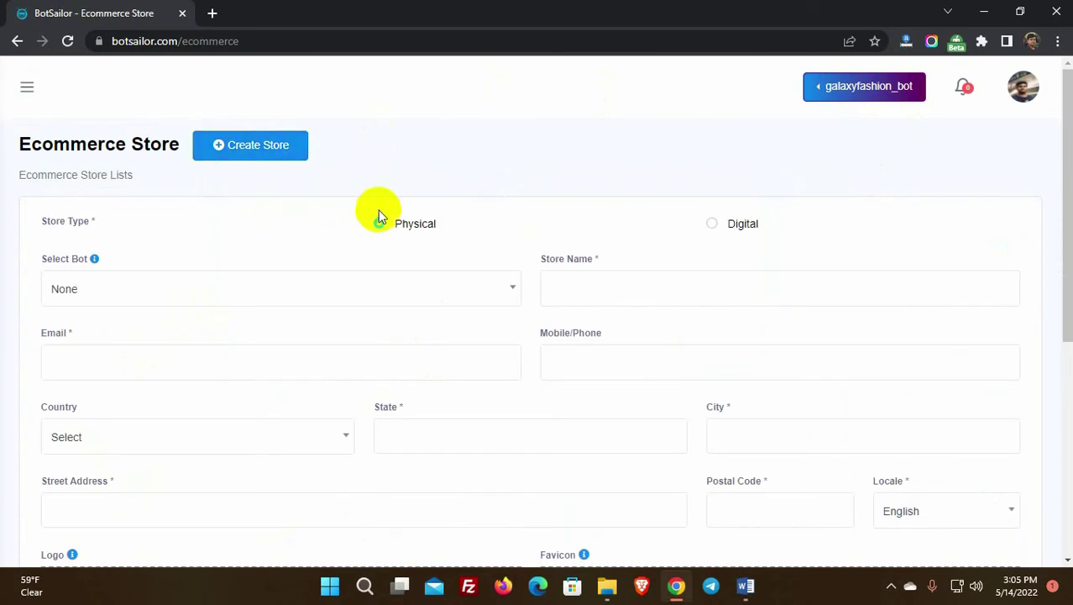
drag(396, 223, 432, 223)
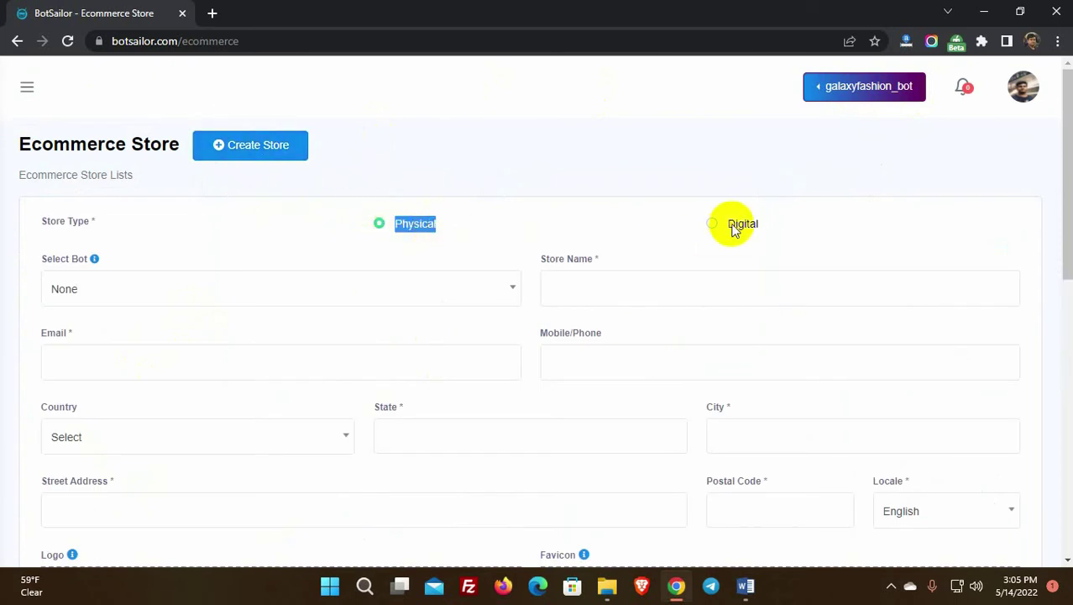
drag(729, 223, 758, 224)
click(379, 223)
scroll(328, 239, down, 1)
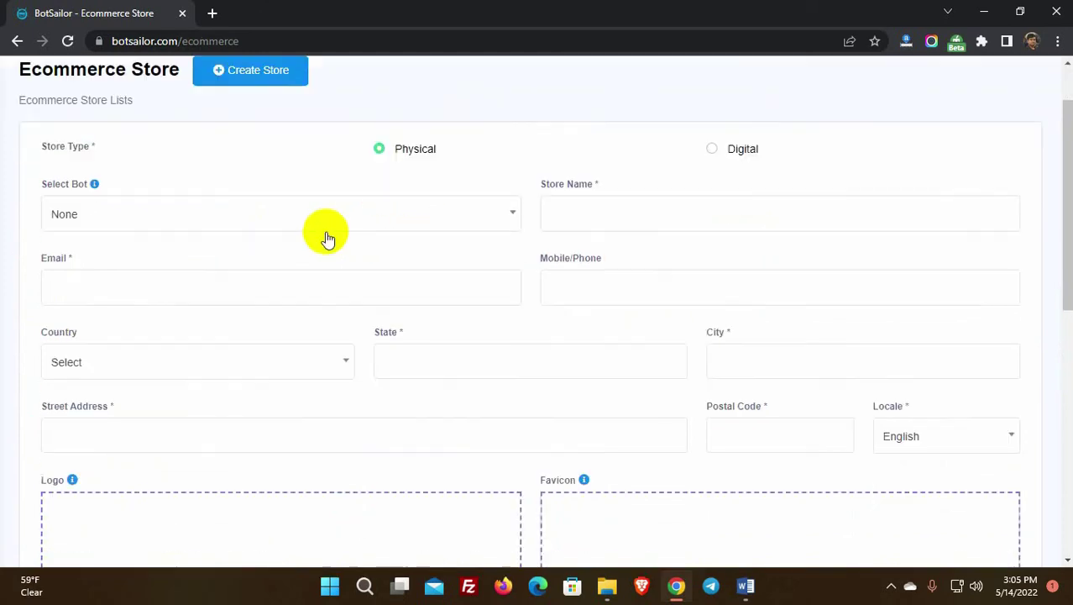
click(225, 212)
click(197, 302)
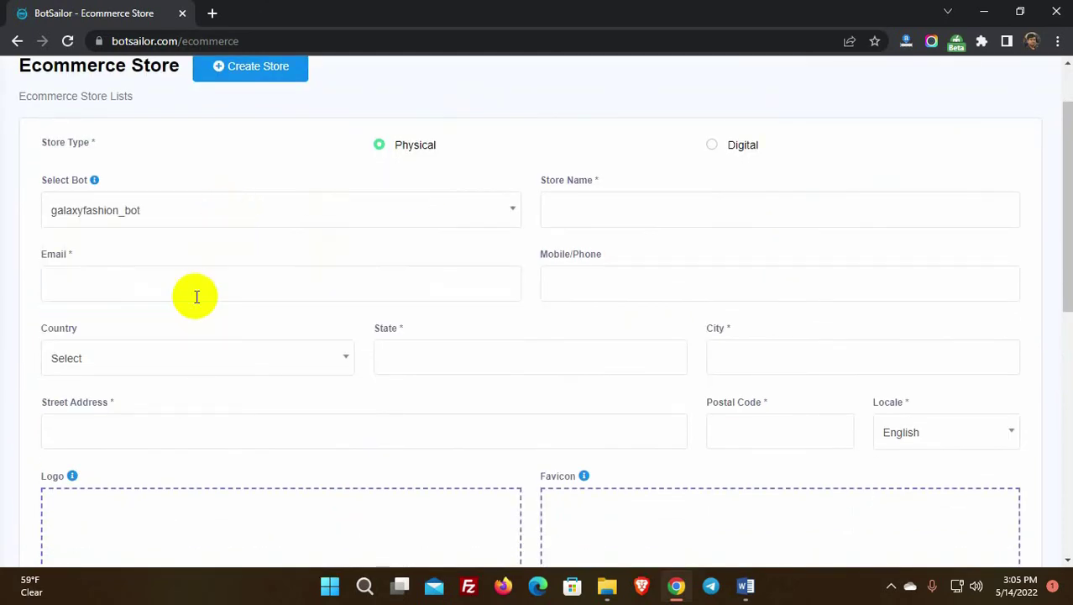
Step: Name the store 'Galaxy Fashion' and enter the store's contact e-mail and phone number
click(593, 208)
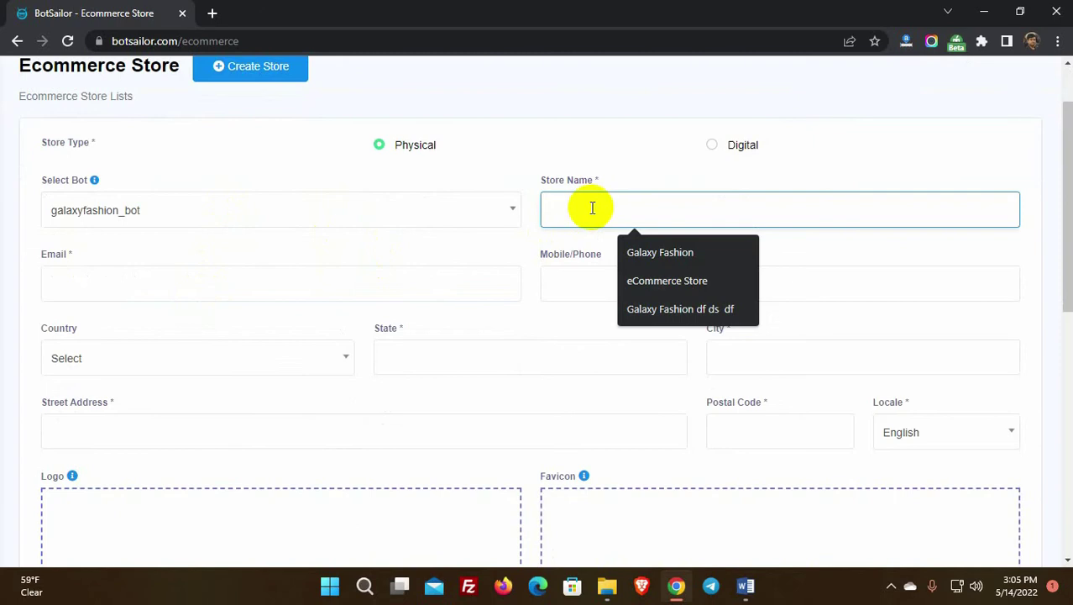
text(Galaxy Fashion)
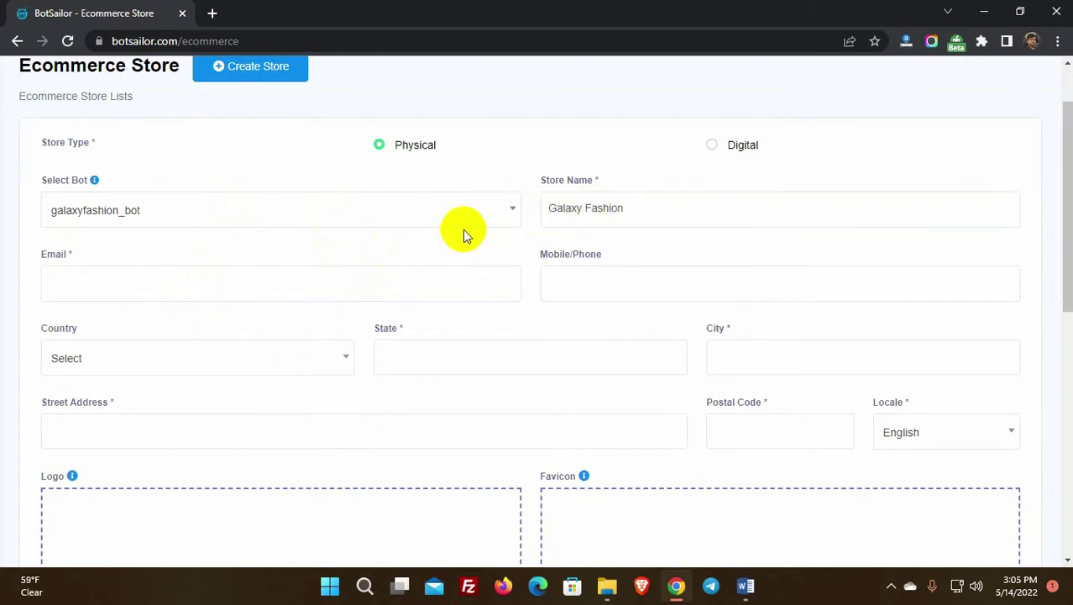
click(187, 280)
click(572, 282)
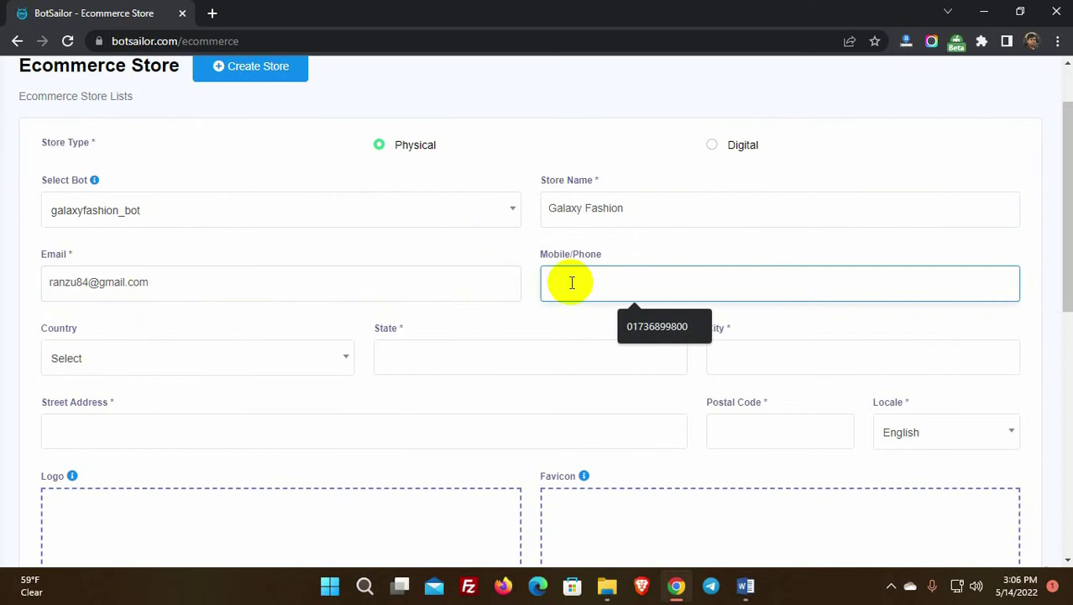
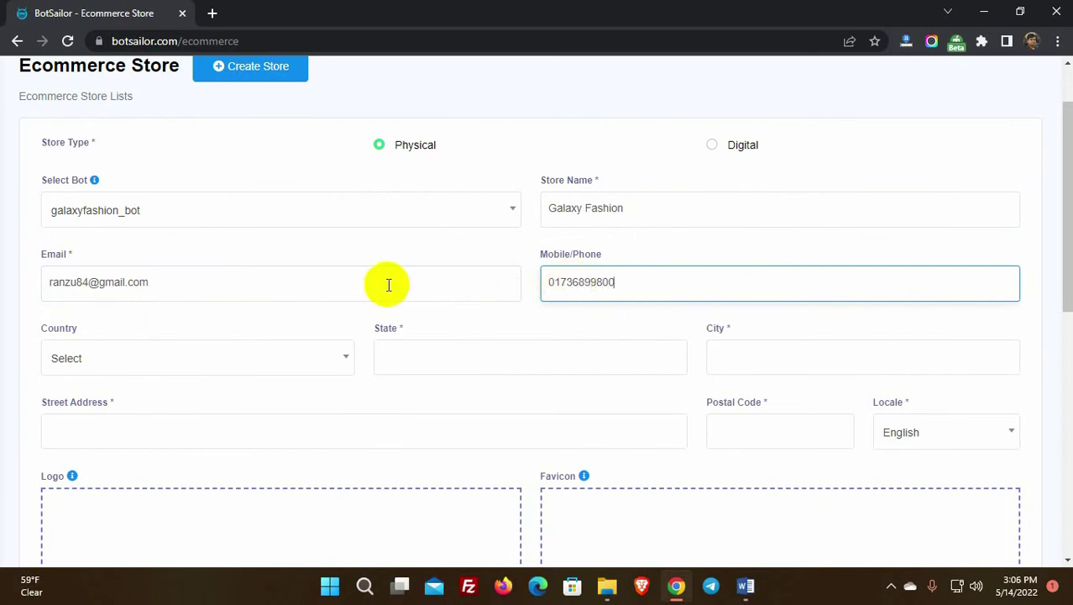
click(249, 324)
Step: Set the country to Bangladesh and fill the address fields from a saved suggestion
scroll(252, 323, down, 1)
click(191, 282)
text(Bang)
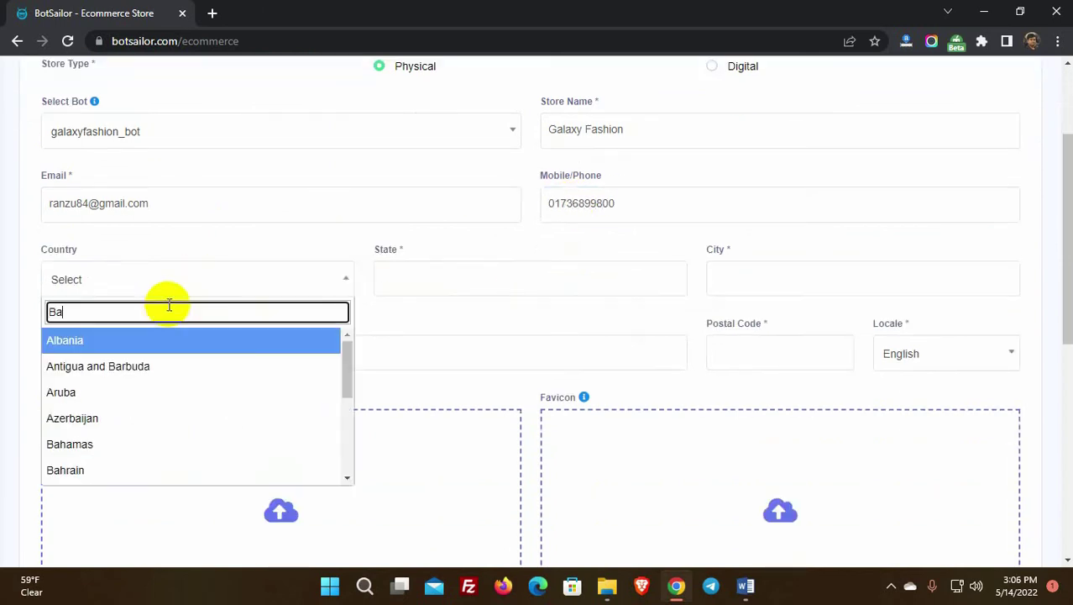
click(163, 339)
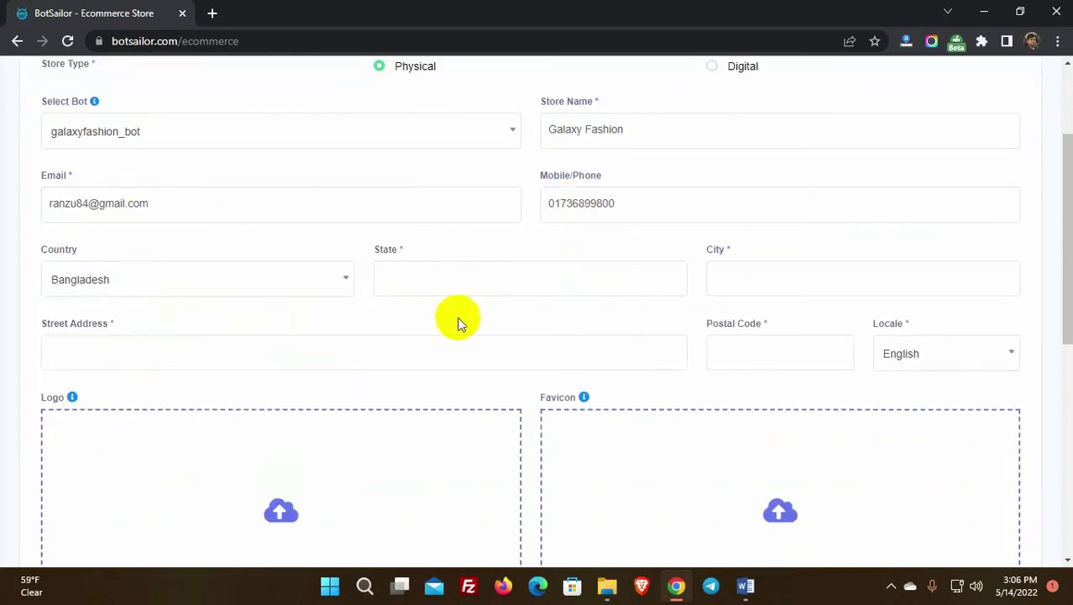
click(430, 273)
click(502, 329)
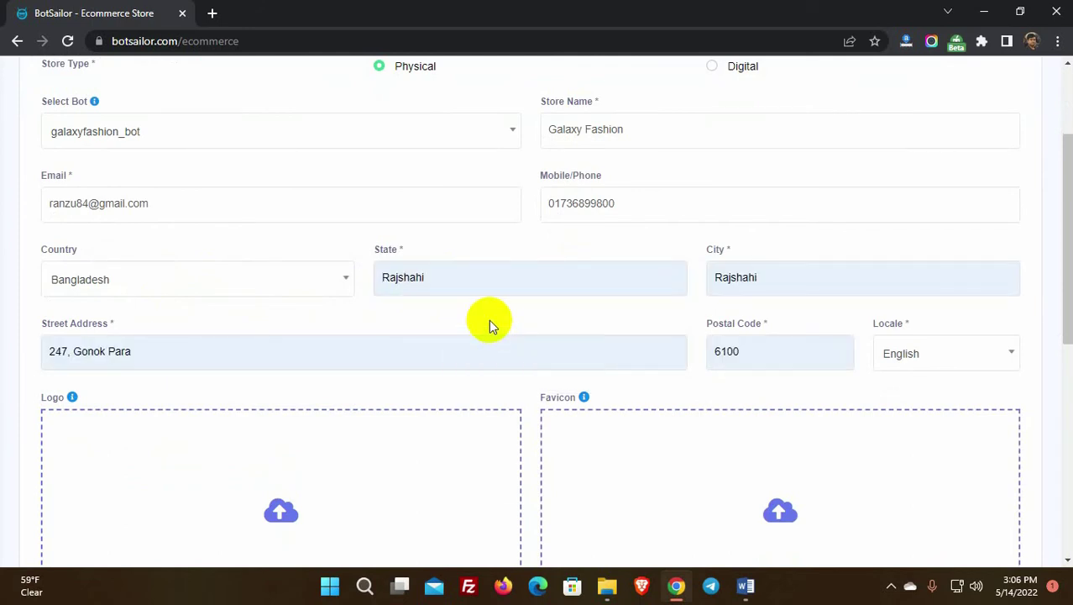
scroll(878, 311, down, 1)
scroll(160, 373, down, 2)
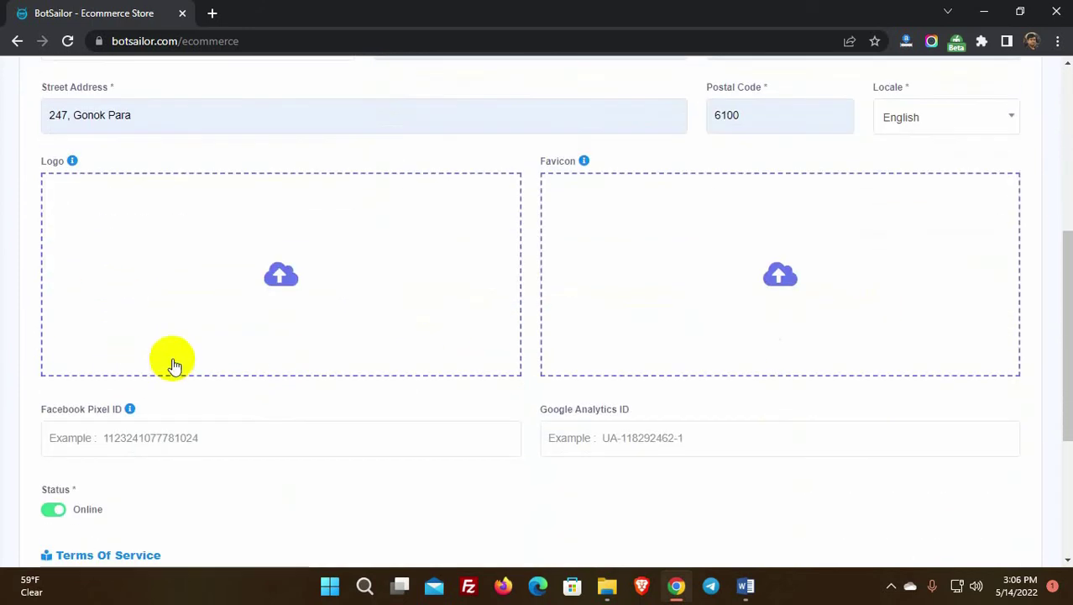
Step: Upload Galaxy-Logo.png as the store logo and Favicon_Galaxy2 as the favicon
click(280, 286)
click(372, 250)
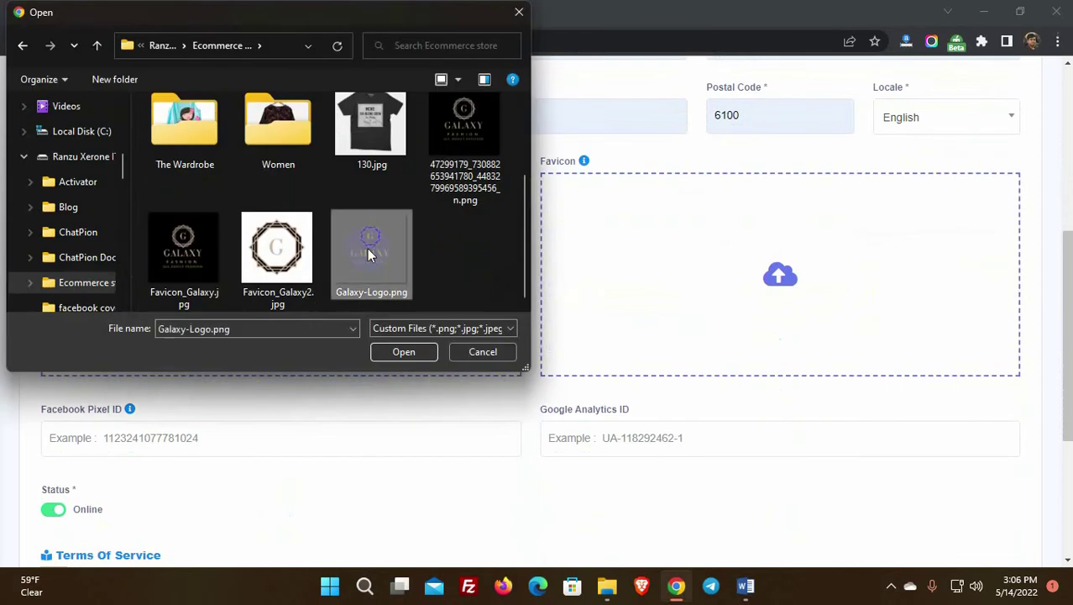
click(400, 351)
click(781, 275)
scroll(277, 219, down, 2)
click(275, 247)
click(410, 350)
Step: Leave the Facebook Pixel and Google Analytics IDs blank and keep the status Online
scroll(395, 348, down, 1)
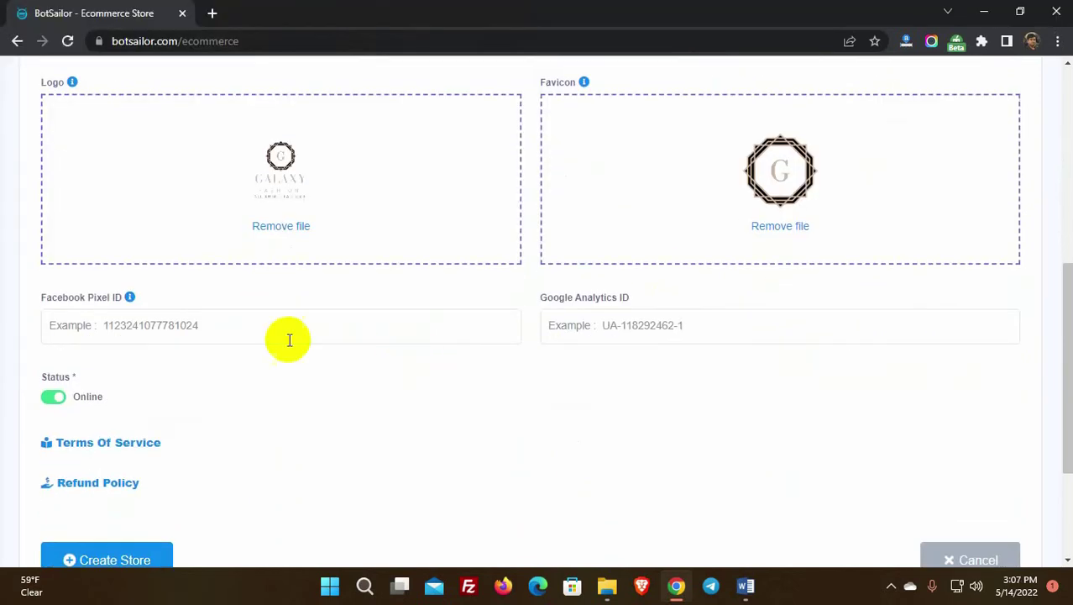
click(276, 327)
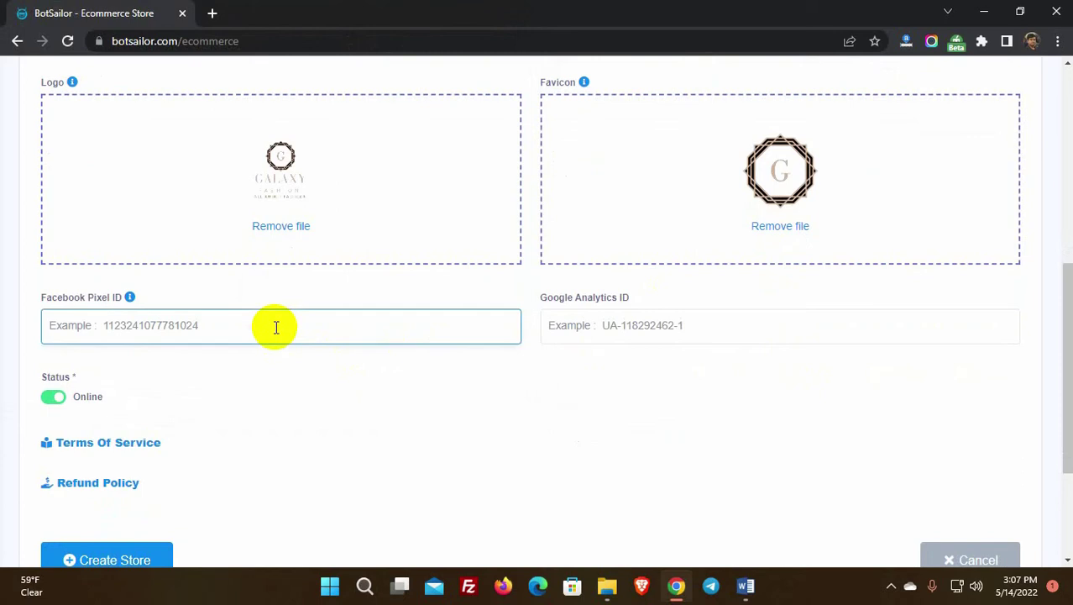
click(651, 325)
click(330, 379)
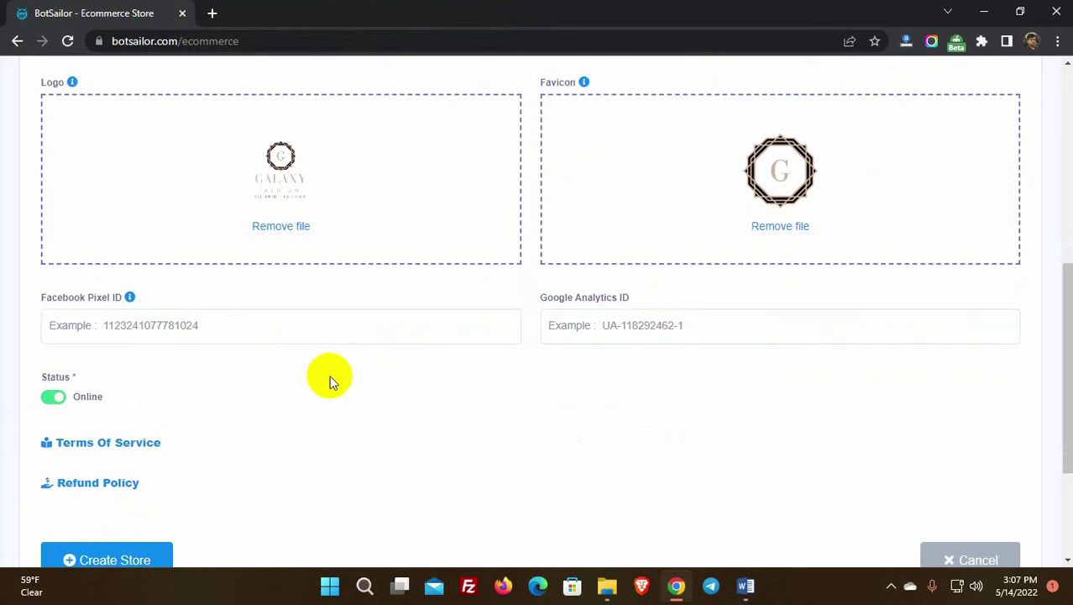
scroll(277, 370, down, 1)
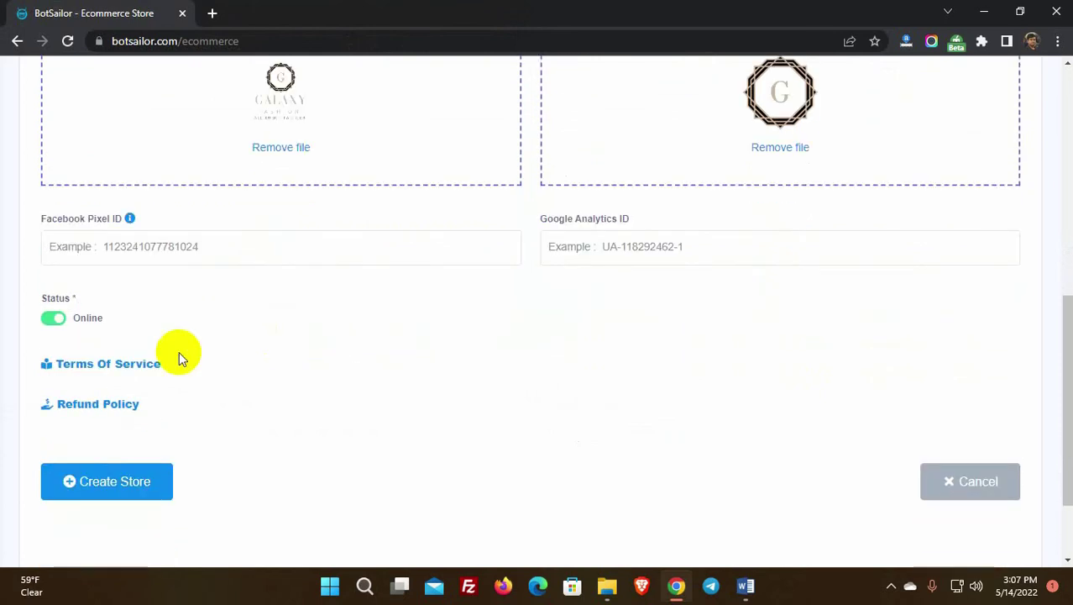
click(54, 319)
Step: Enter 'Terms' as the Terms of Service text
click(124, 370)
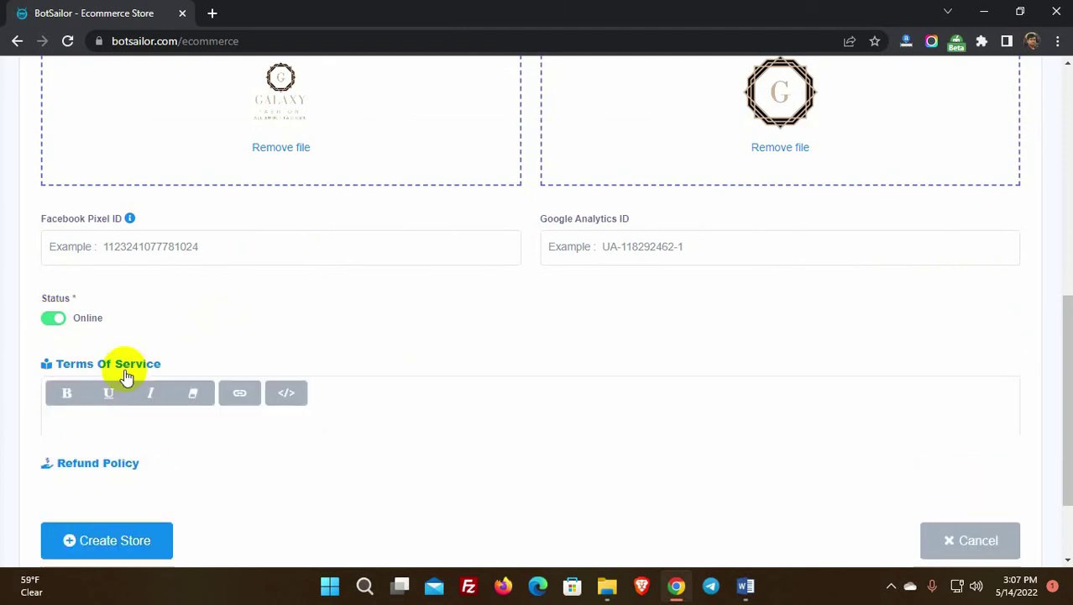
scroll(125, 368, down, 2)
click(132, 316)
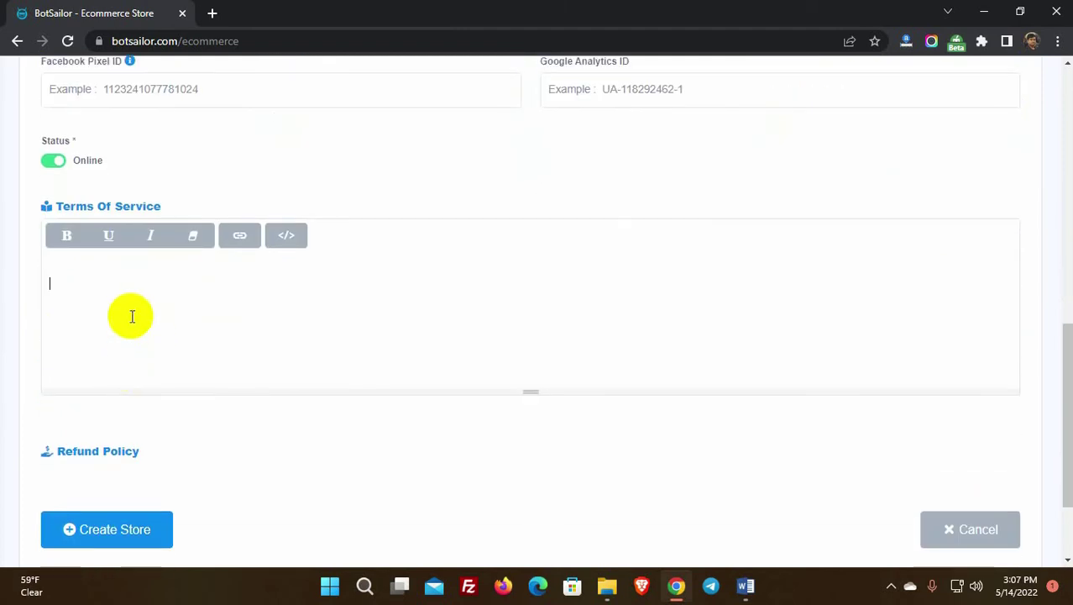
text(Terms of services)
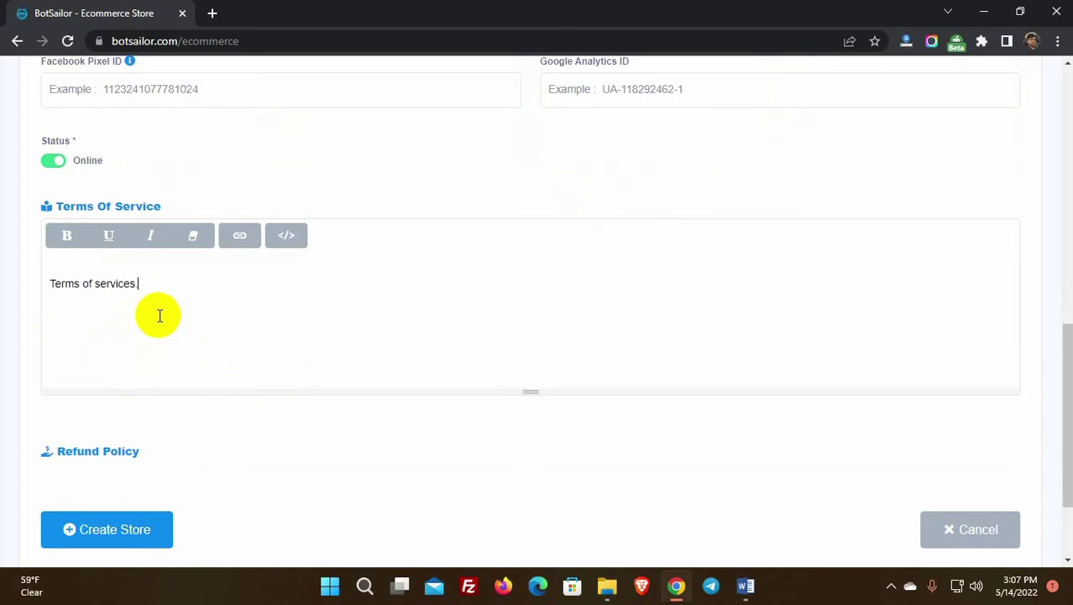
scroll(160, 315, down, 1)
Step: Enter 'Refund Policy' as the Refund Policy text
click(107, 380)
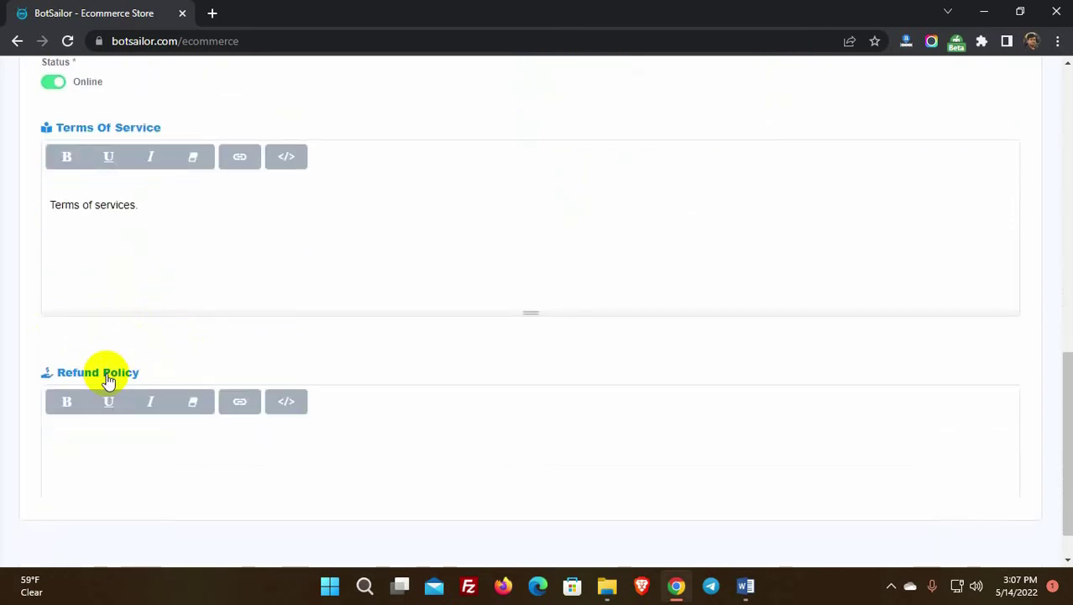
scroll(106, 377, down, 1)
click(105, 373)
text(Refund Plo)
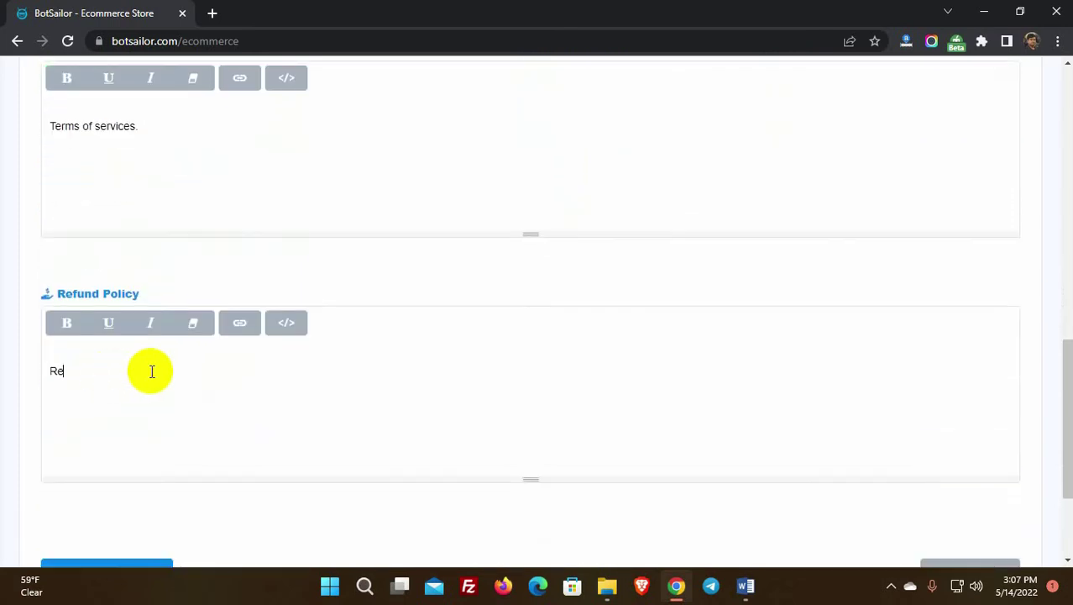
key(BackSpace)
key(BackSpace)
text(olicy)
Step: Create the Galaxy Fashion store with these details
scroll(168, 374, down, 2)
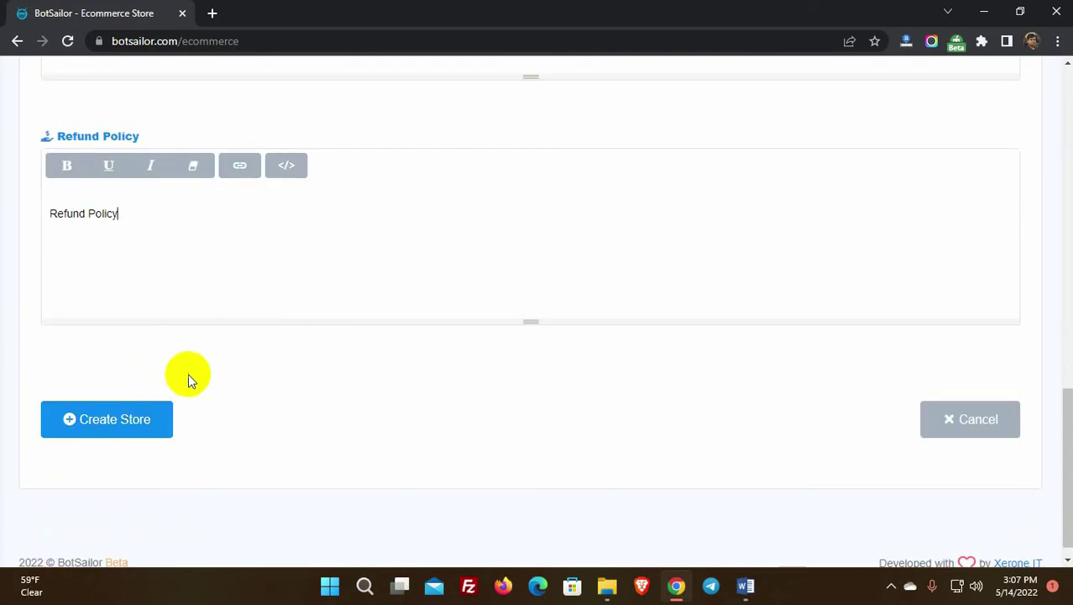
click(104, 424)
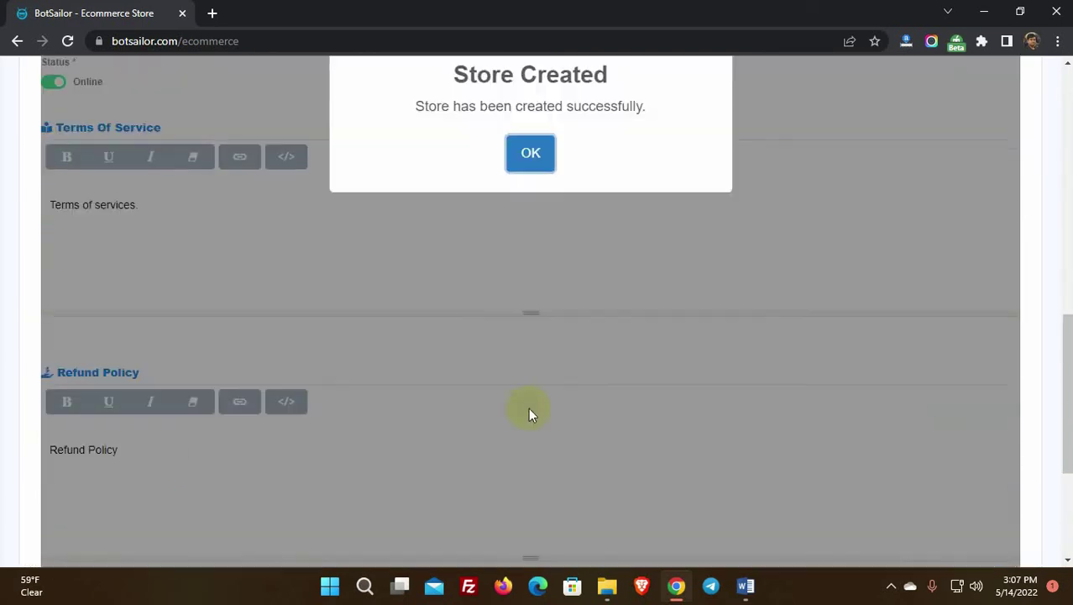
drag(416, 348, 643, 345)
Step: Dismiss the Store Created confirmation, review Galaxy Fashion's saved Store Settings, and go to Payment Settings
click(531, 396)
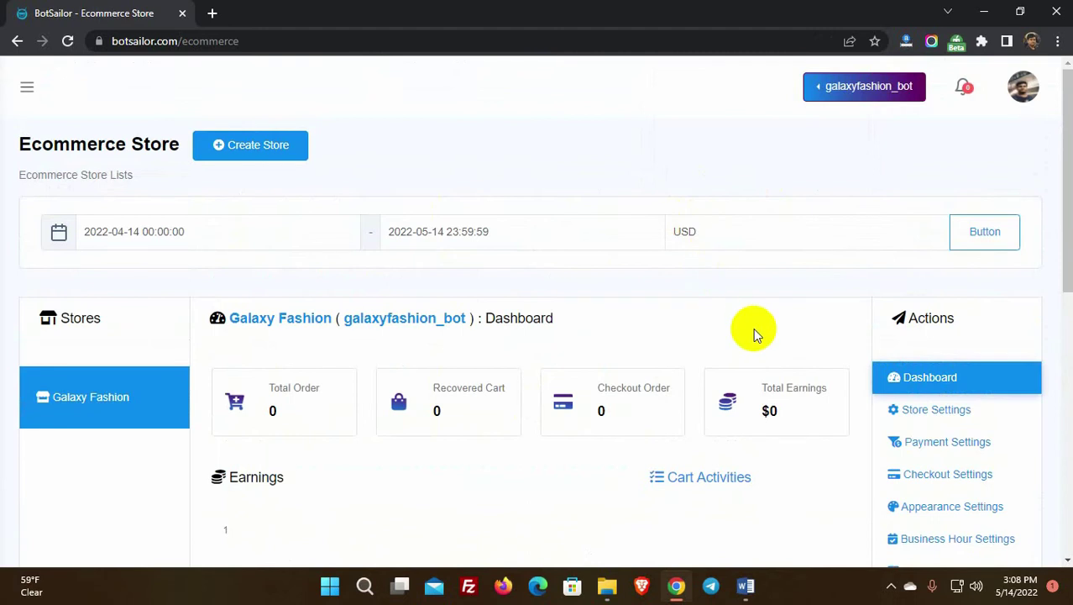
scroll(753, 327, down, 1)
click(929, 331)
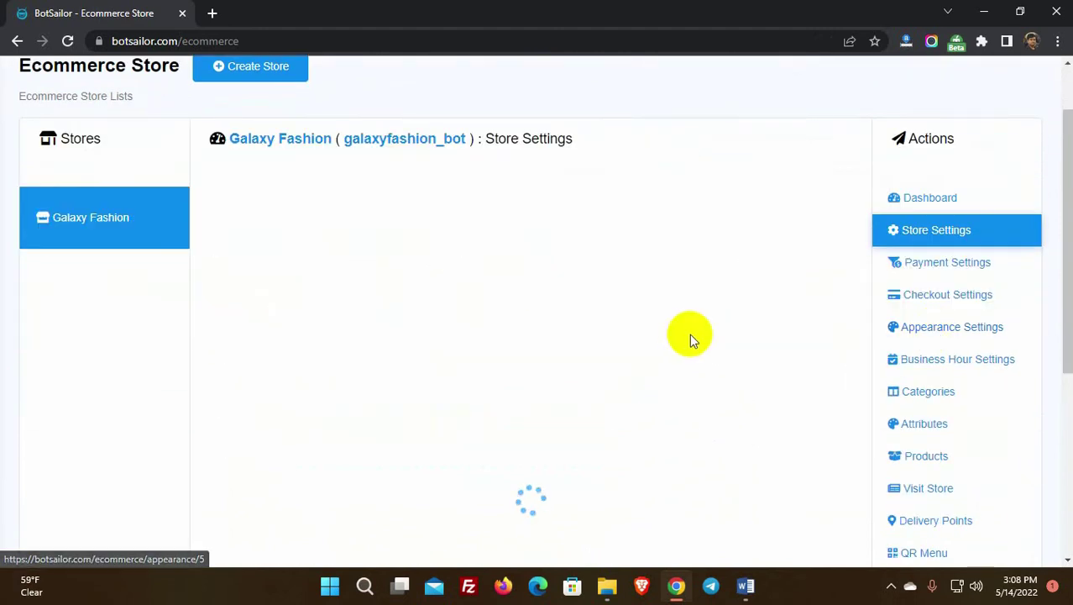
click(311, 228)
scroll(545, 329, down, 10)
scroll(545, 329, up, 10)
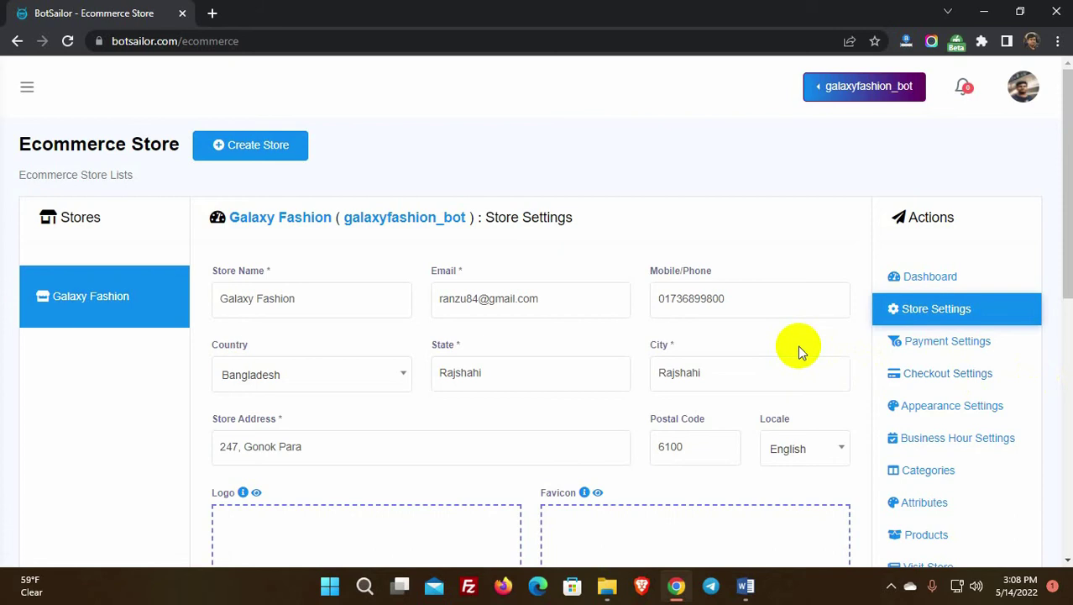
click(949, 344)
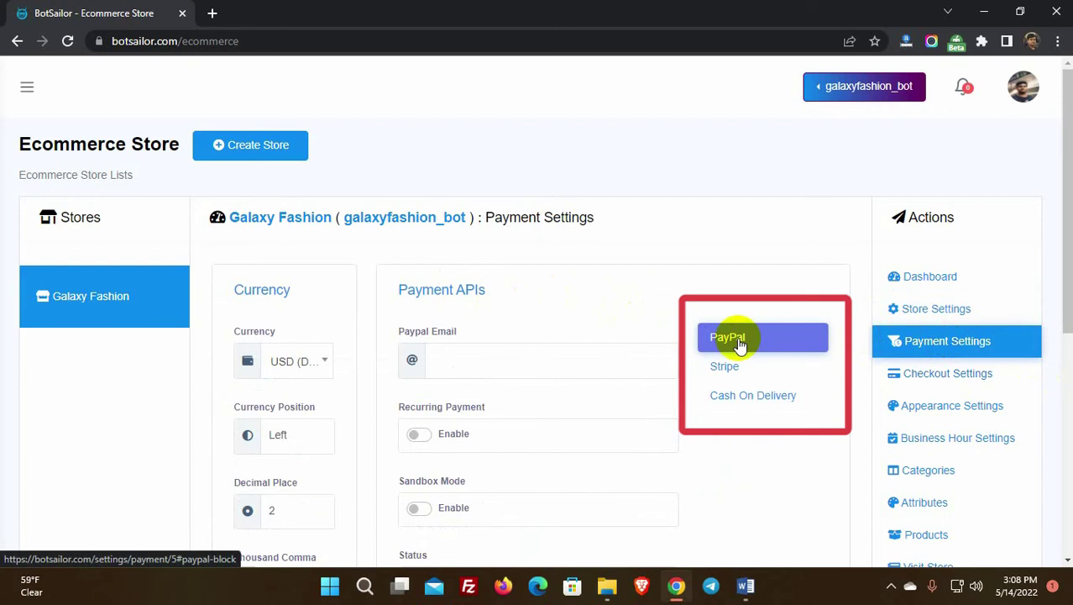
Step: Enter the account e-mail address as the PayPal email
scroll(567, 304, down, 1)
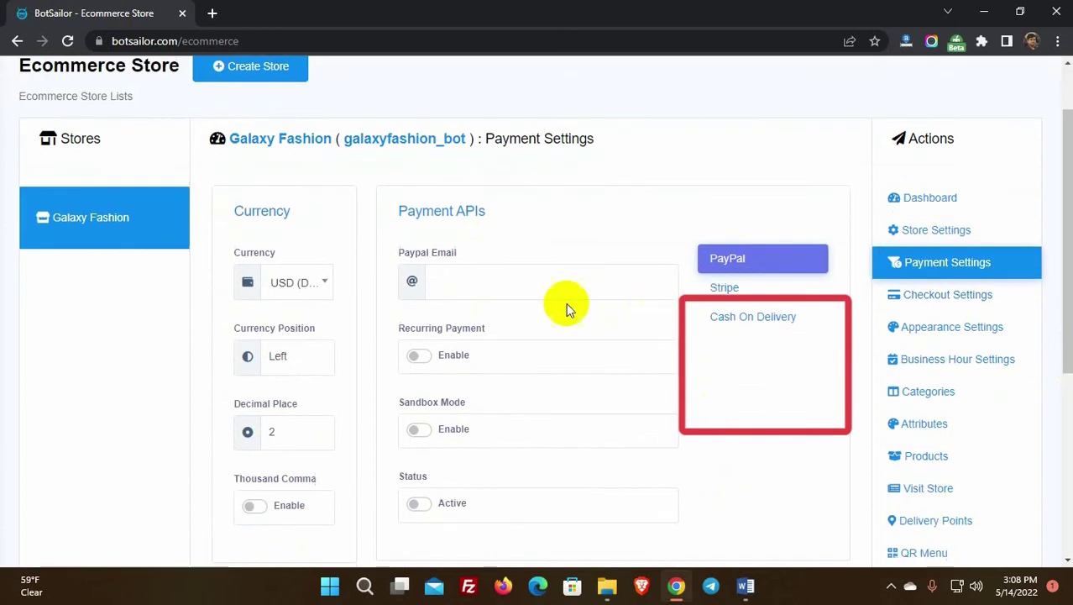
click(484, 281)
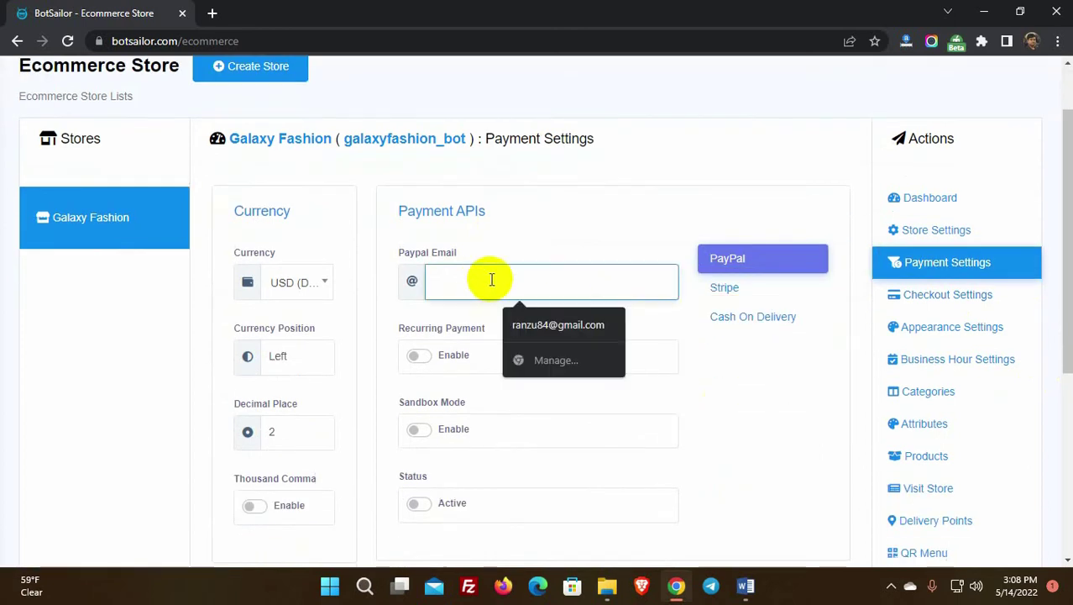
click(594, 247)
drag(396, 328, 516, 335)
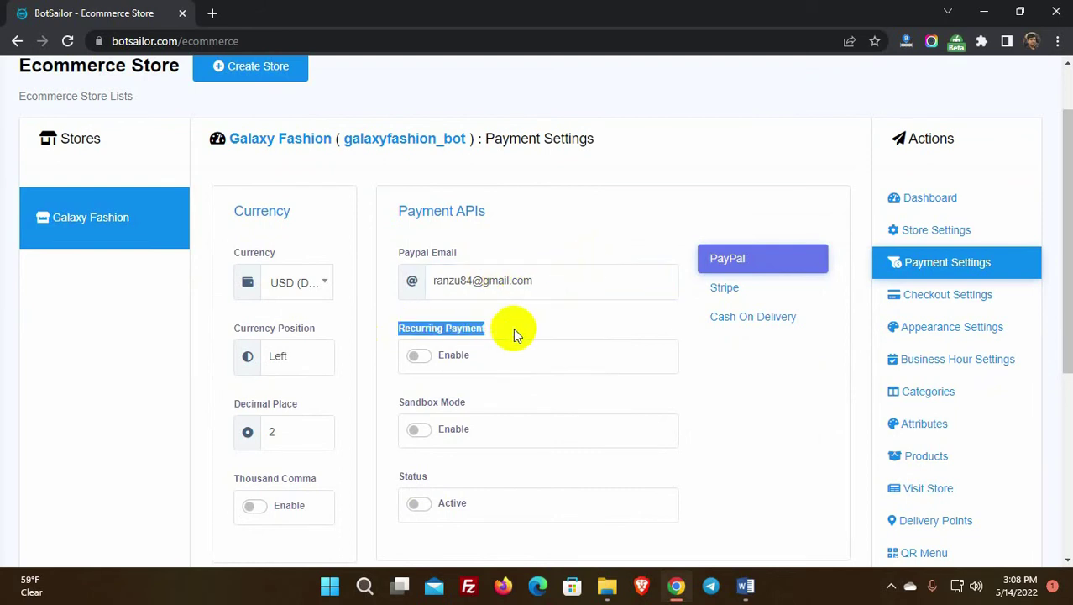
click(525, 339)
scroll(525, 338, down, 1)
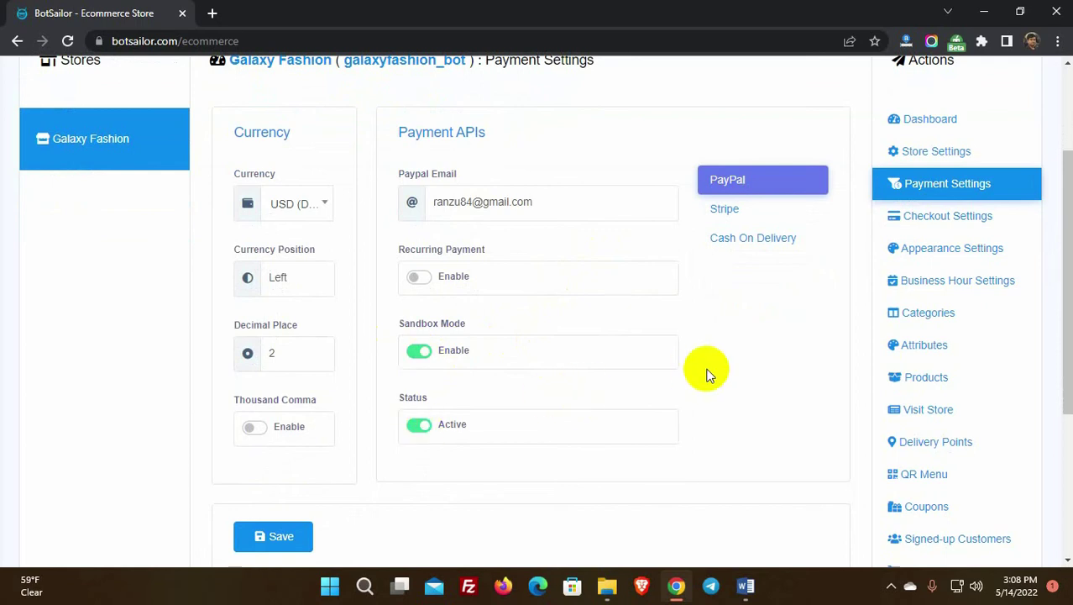
scroll(706, 372, up, 1)
Step: Fill in the saved Stripe secret and publishable keys and activate Stripe
click(725, 290)
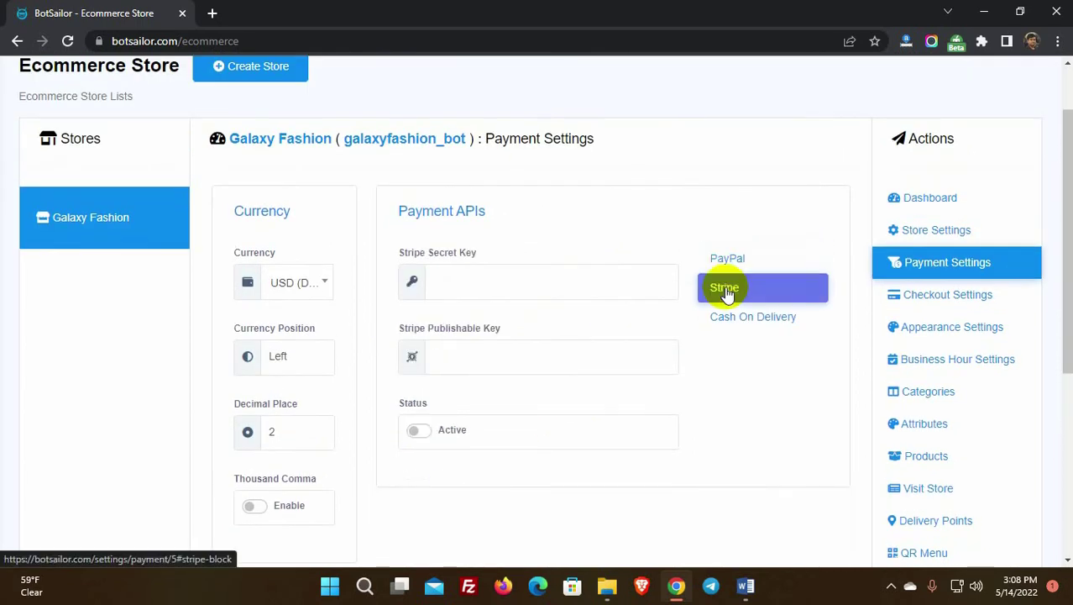
click(546, 283)
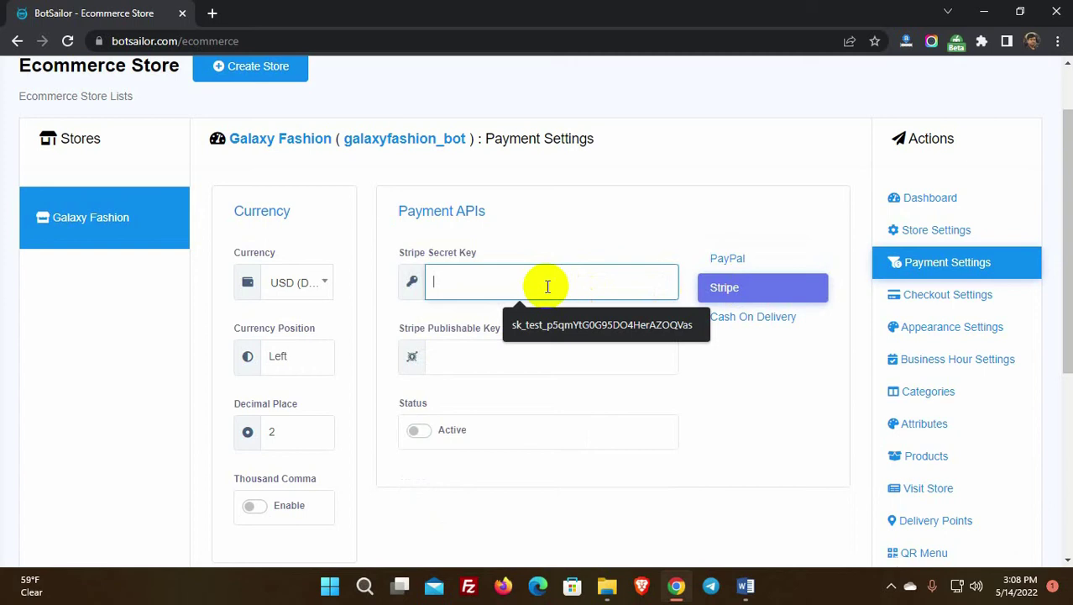
click(554, 330)
click(492, 354)
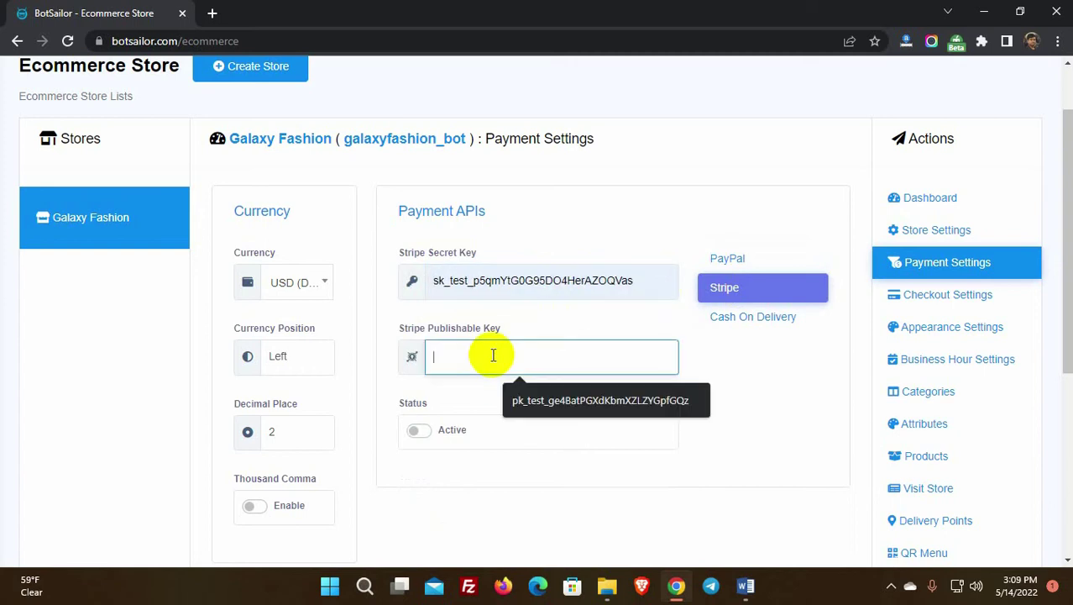
click(531, 403)
scroll(504, 387, down, 1)
click(420, 355)
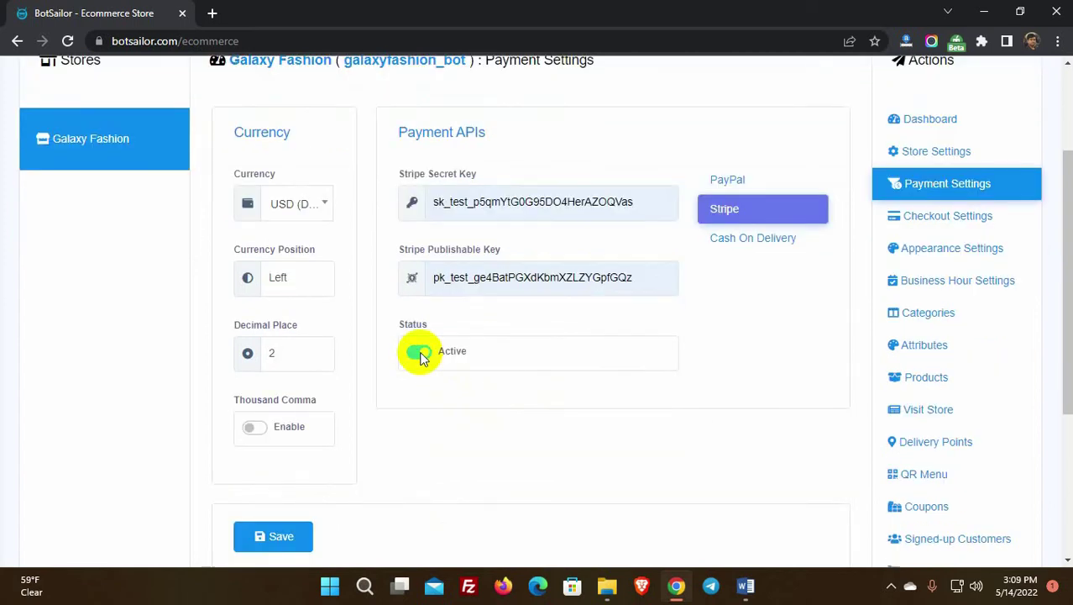
Step: Switch to Cash On Delivery, keeping US Dollar currency, left symbol position and 2 decimals
click(747, 241)
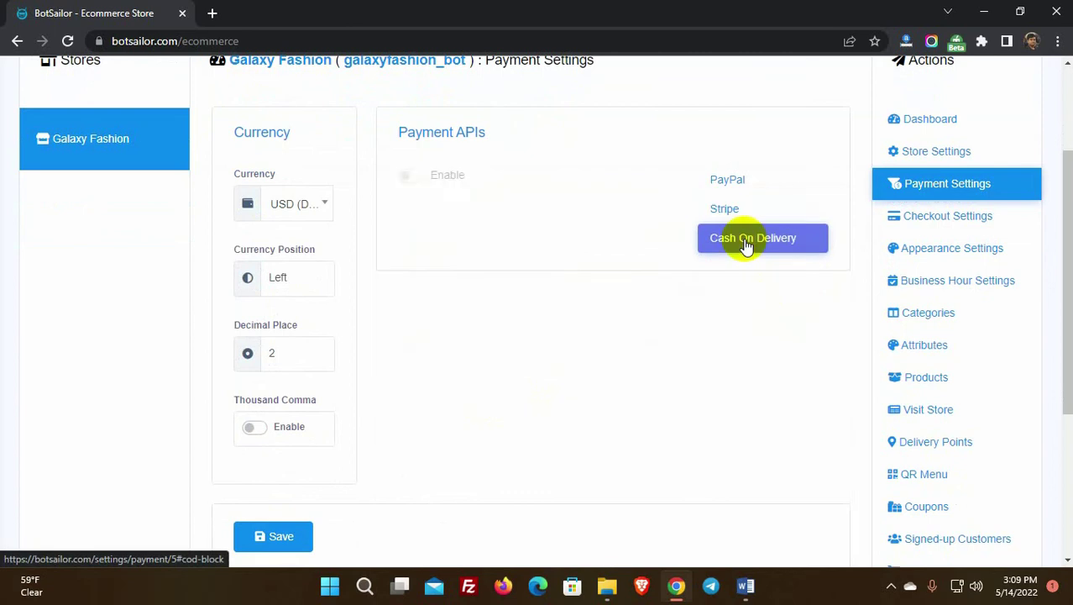
scroll(517, 292, up, 1)
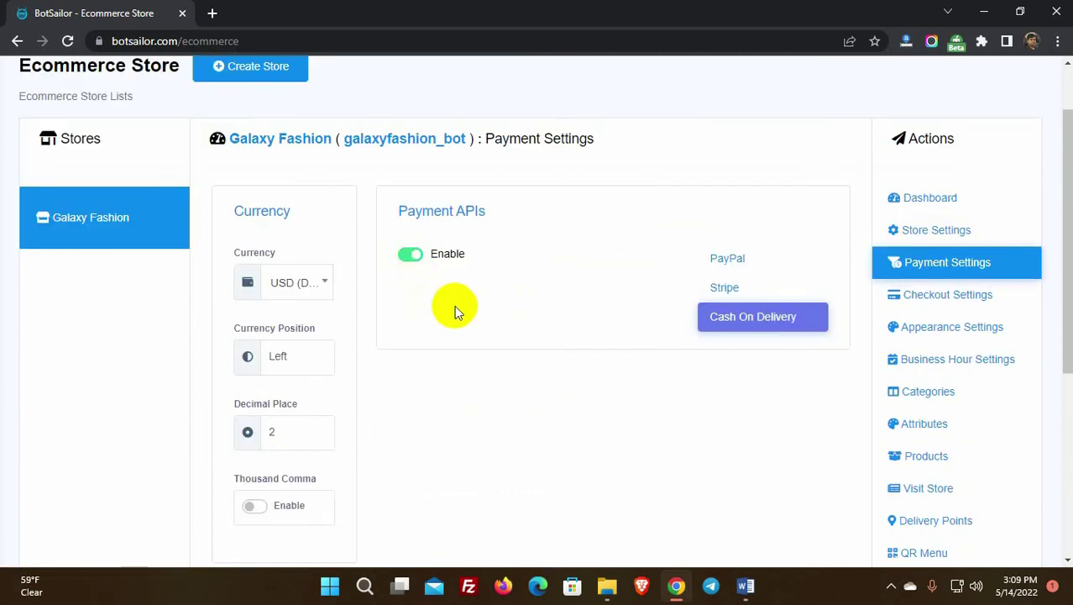
click(234, 209)
drag(233, 209, 293, 209)
click(321, 216)
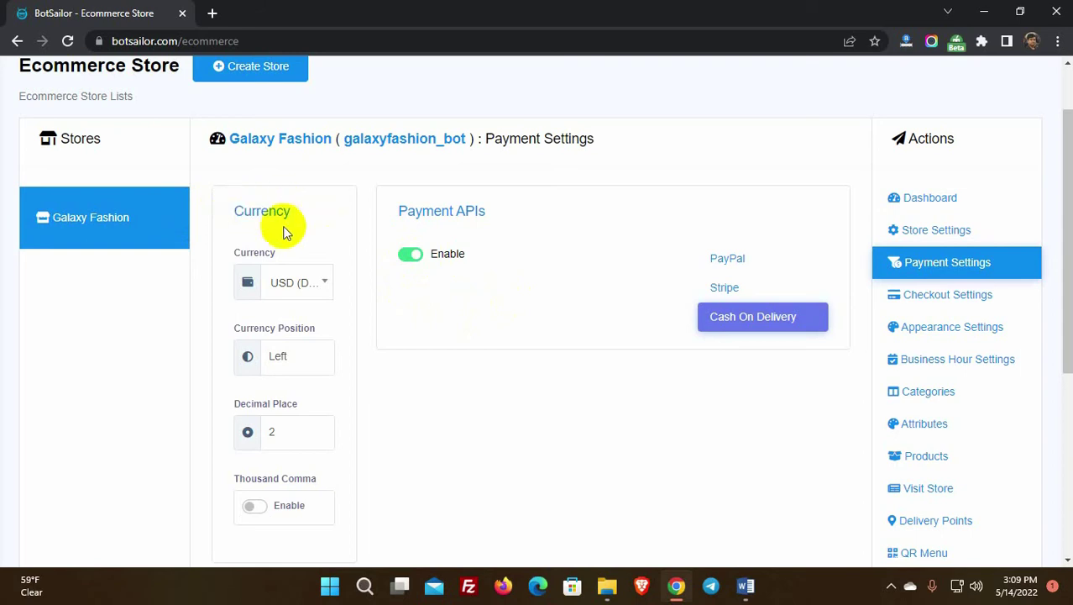
click(304, 286)
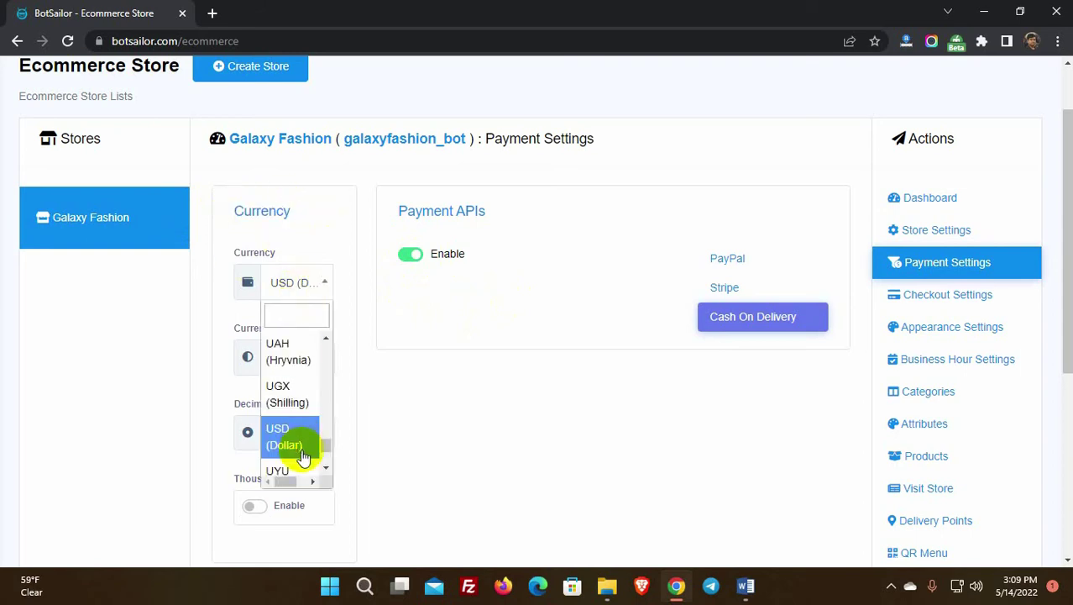
click(279, 437)
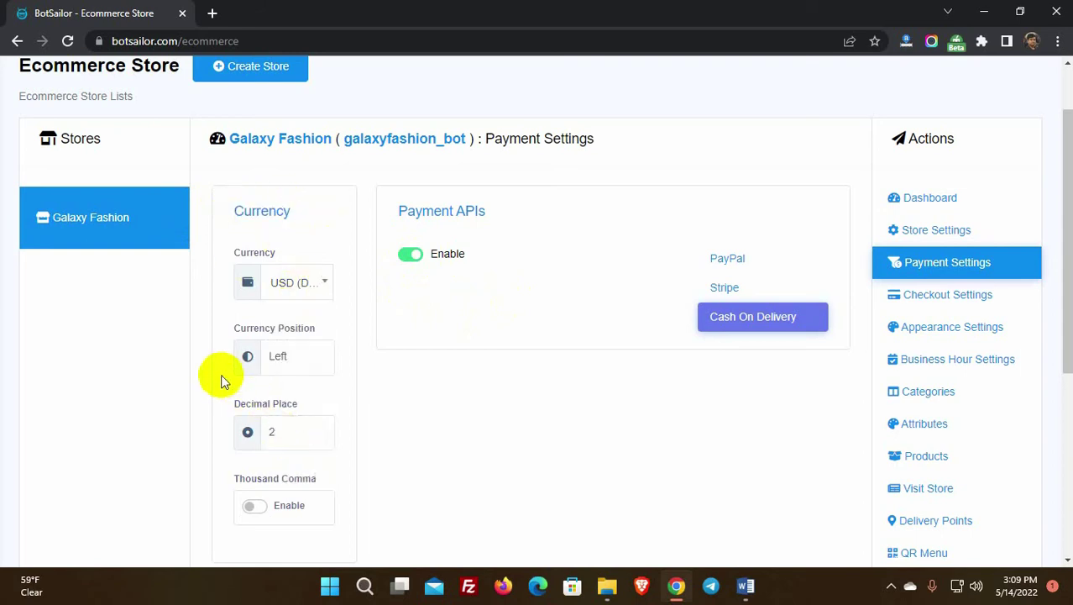
click(275, 356)
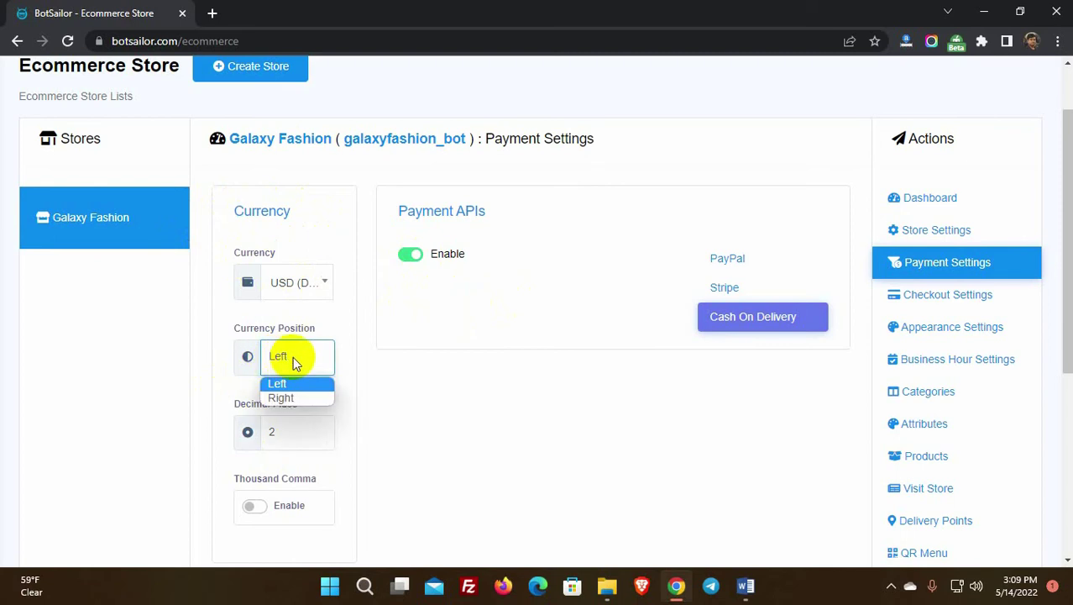
click(306, 361)
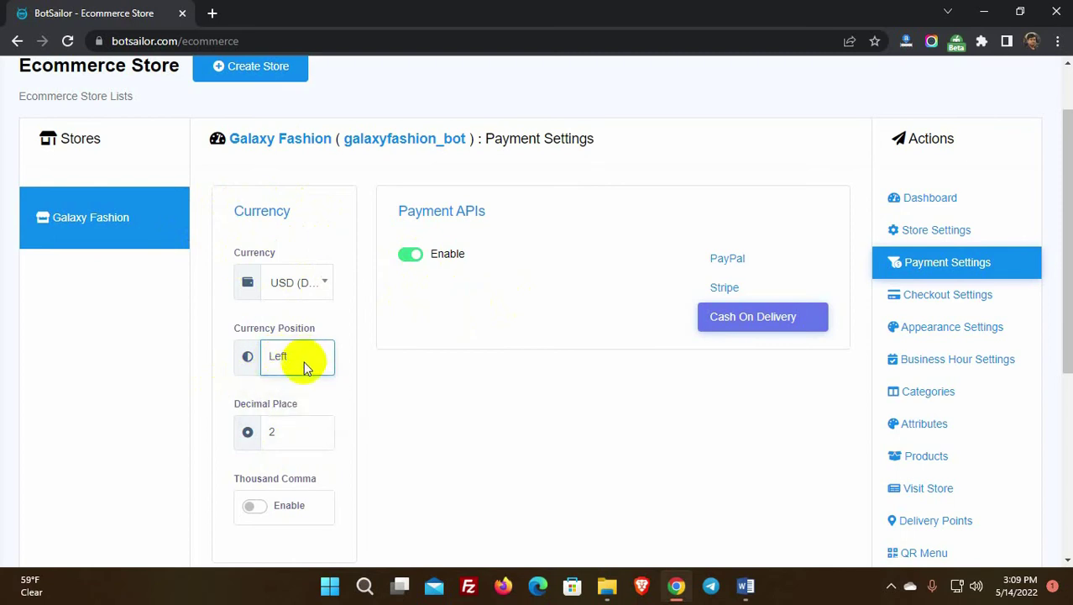
click(296, 430)
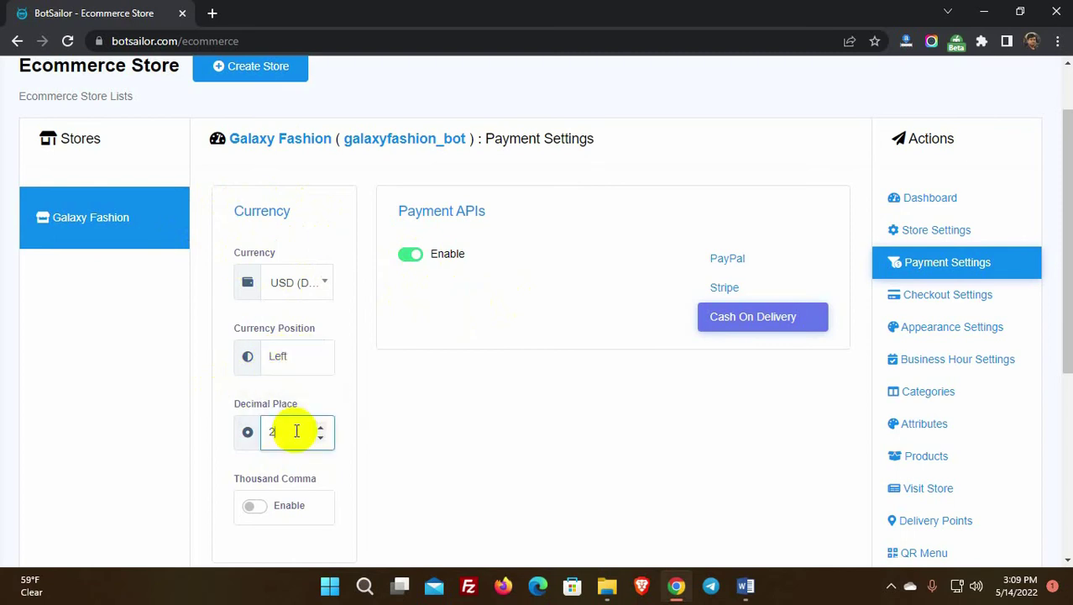
click(320, 431)
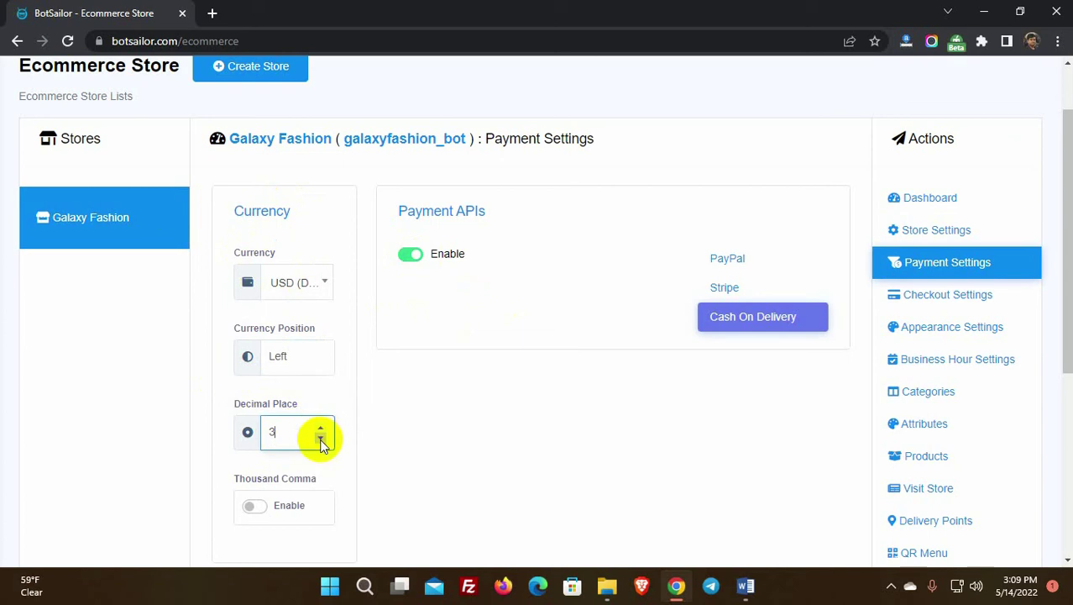
scroll(172, 444, down, 1)
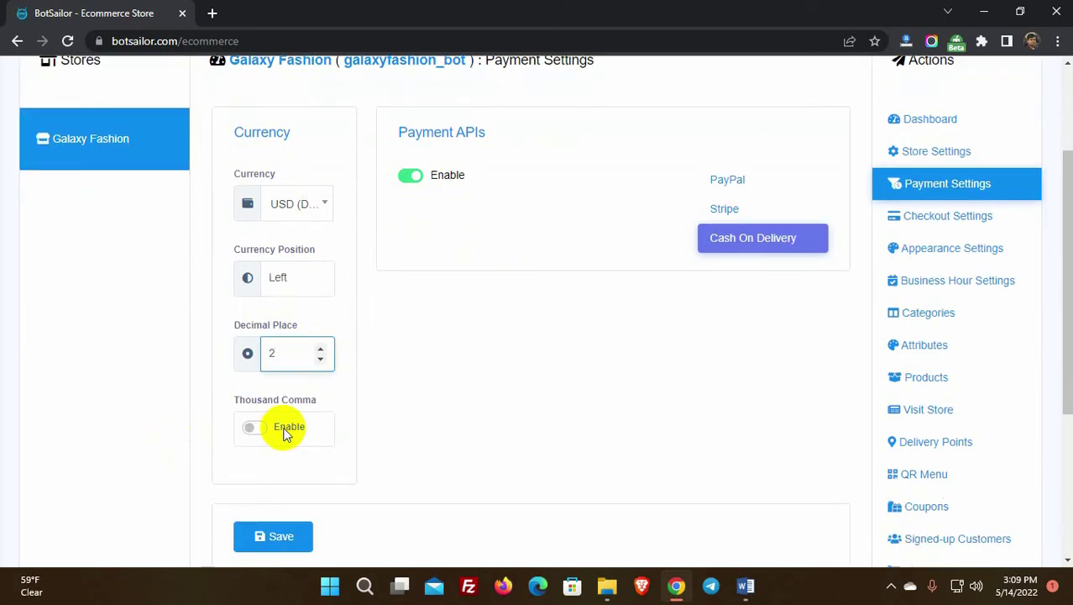
Step: Turn on thousand-comma separators and save the payment settings
click(257, 429)
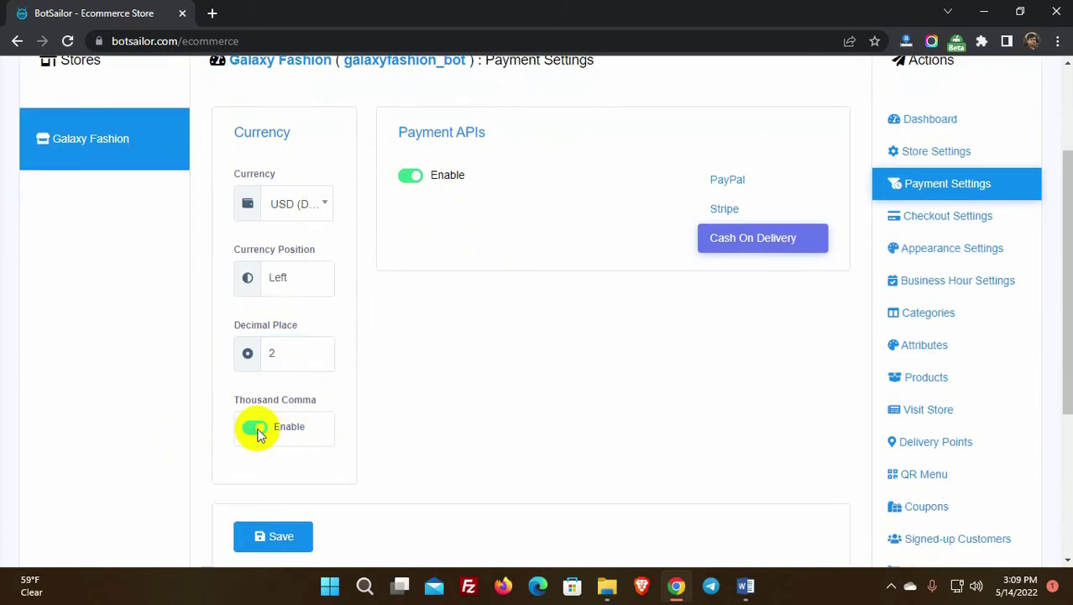
scroll(257, 434, down, 2)
click(277, 388)
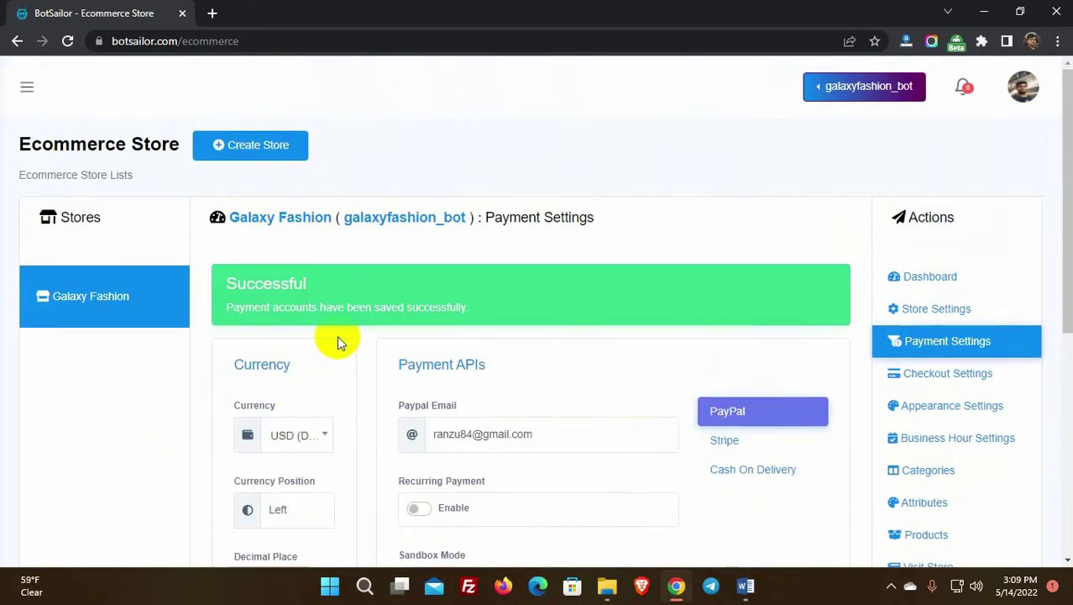
scroll(803, 427, down, 1)
scroll(803, 427, up, 1)
Step: Set the checkout tax to 5% and the delivery charge to 5
click(947, 375)
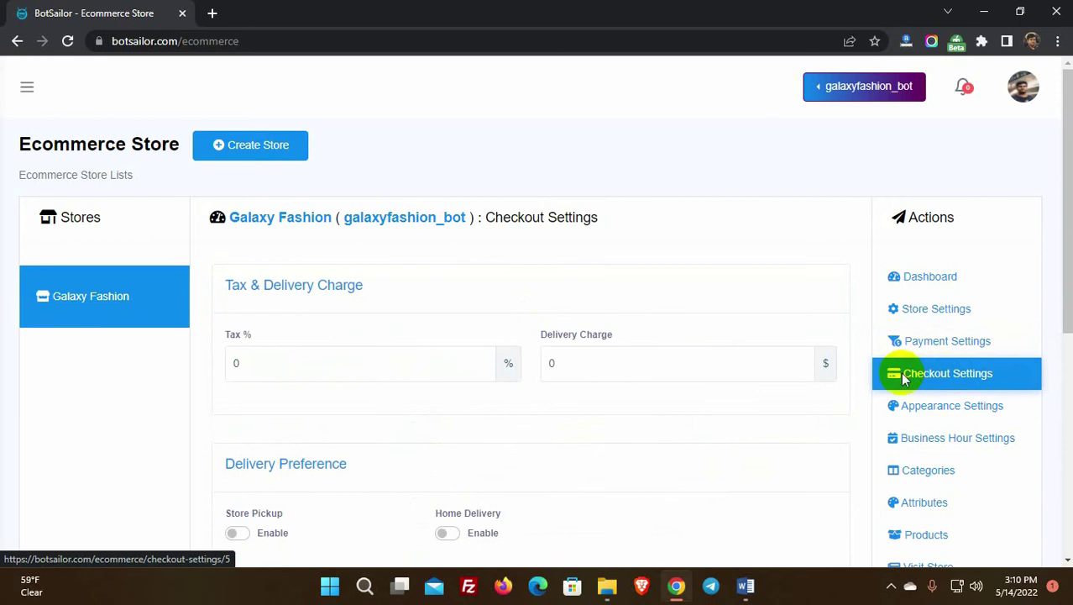
click(228, 362)
text(5)
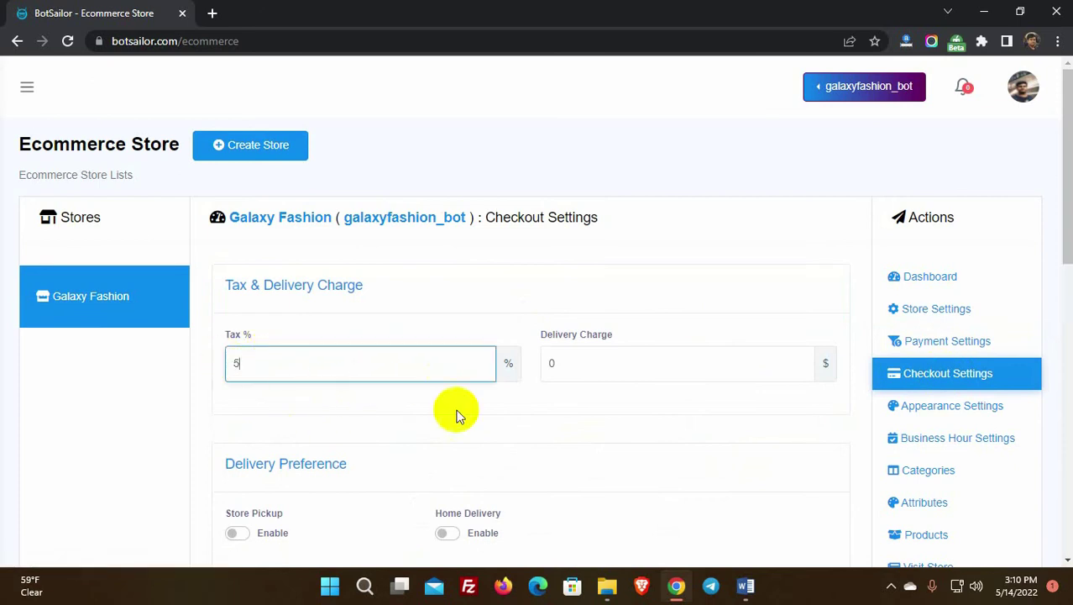
click(529, 403)
drag(572, 362, 547, 363)
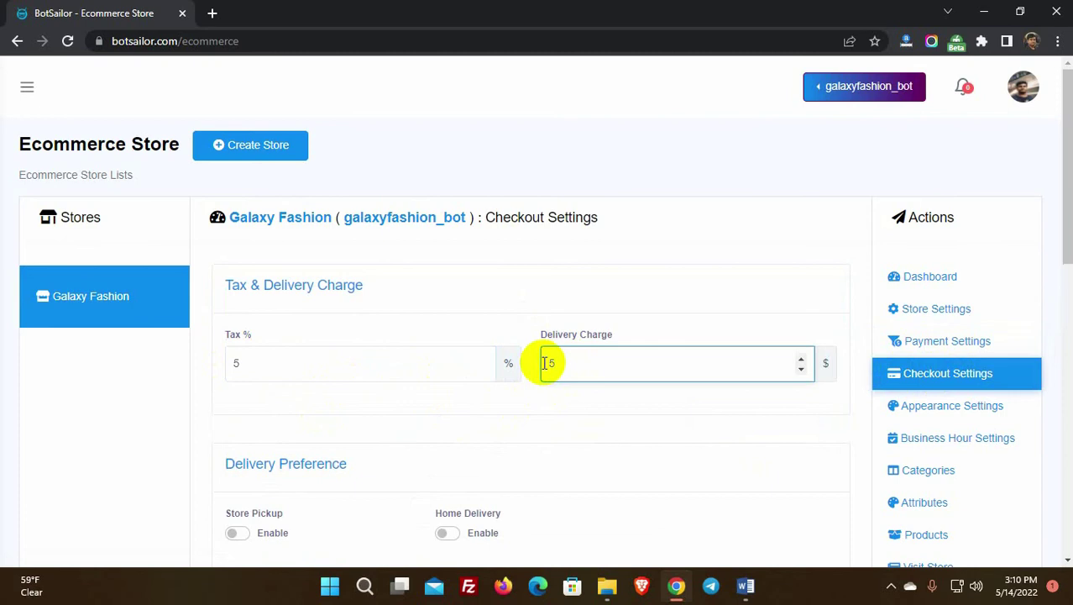
click(472, 422)
scroll(331, 408, down, 2)
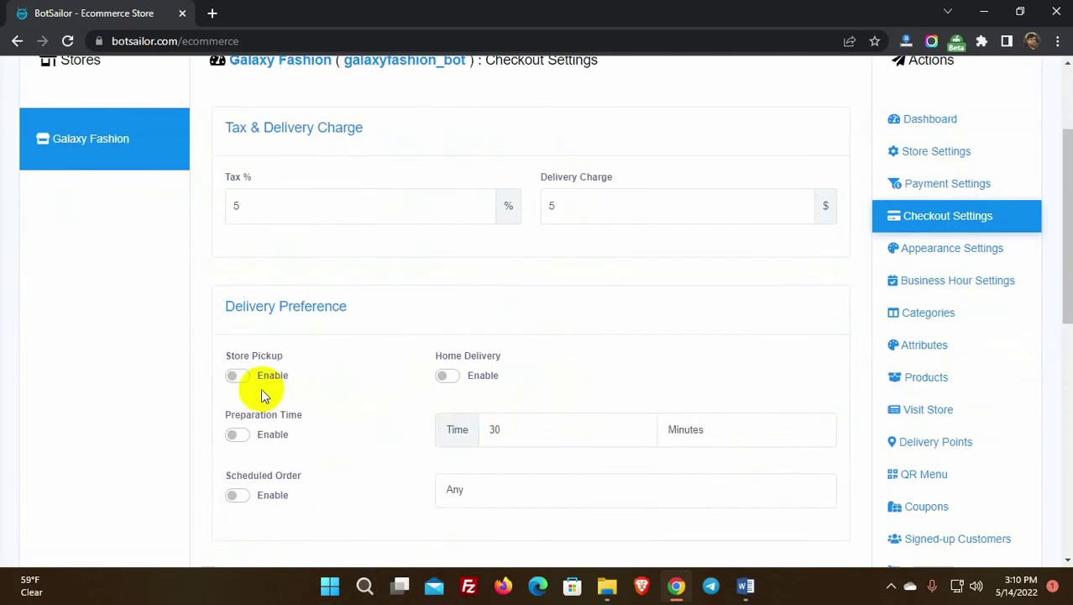
Step: Enable Store Pickup and Home Delivery as order options
drag(226, 356, 288, 359)
drag(435, 356, 508, 360)
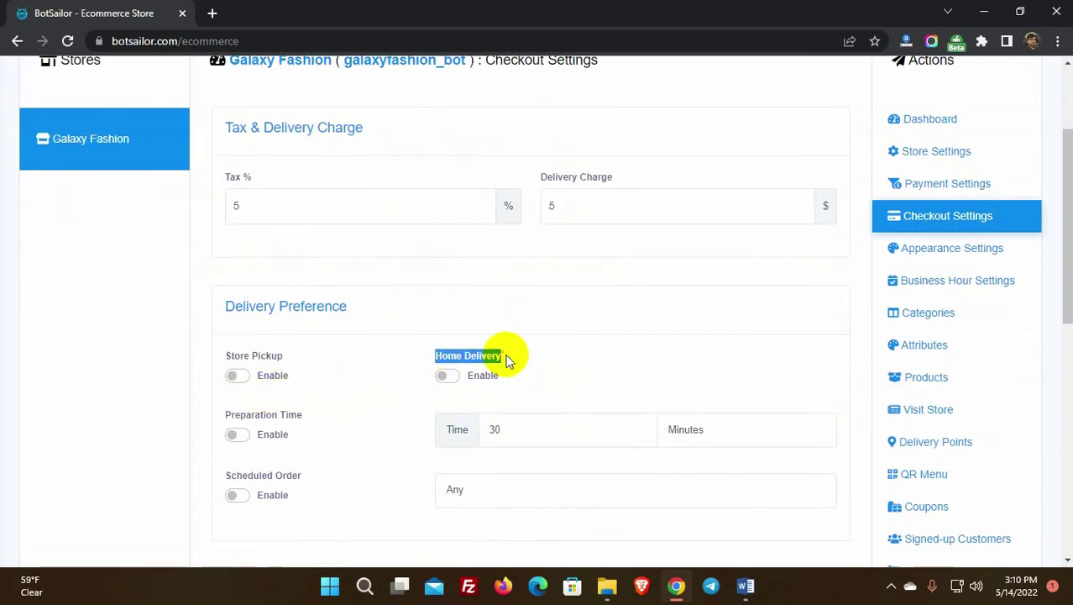
click(507, 359)
click(237, 375)
click(448, 378)
scroll(356, 380, down, 1)
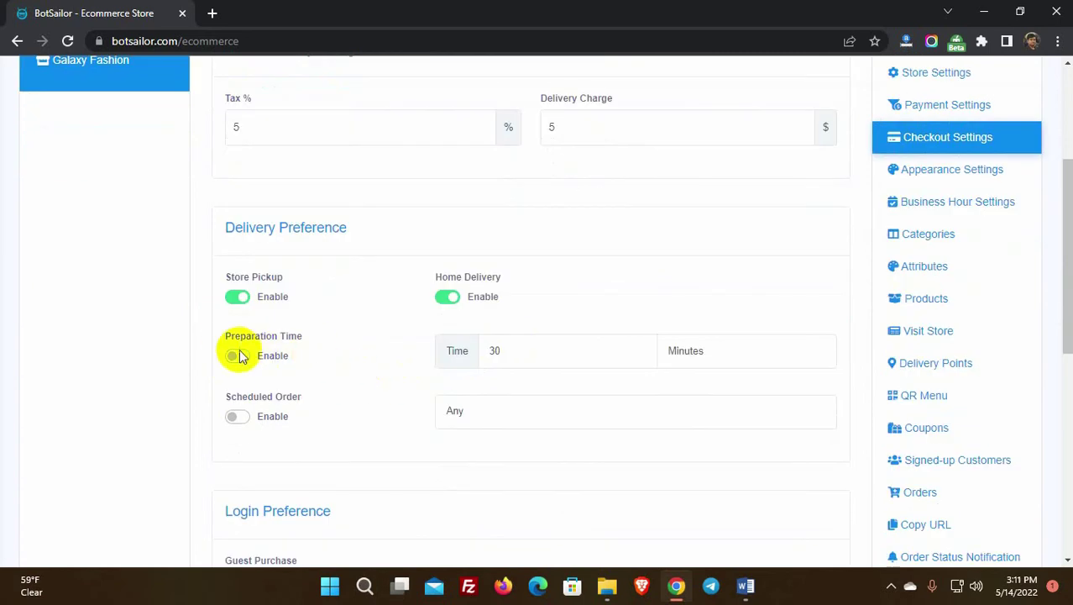
Step: Enable scheduled orders with a One Week scheduling window
drag(225, 335, 307, 339)
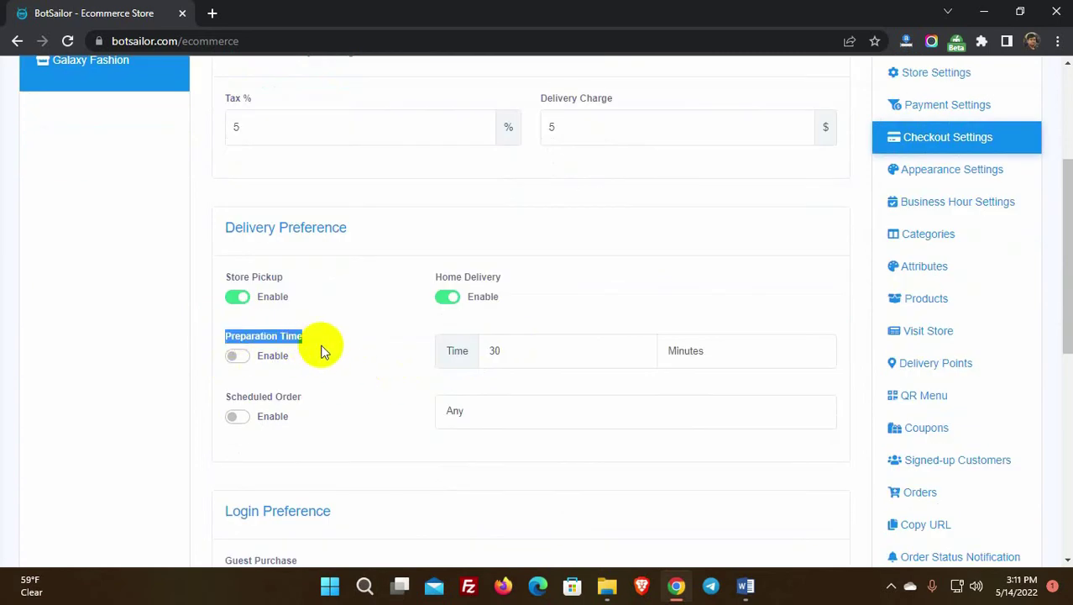
scroll(323, 351, down, 1)
drag(225, 317, 302, 321)
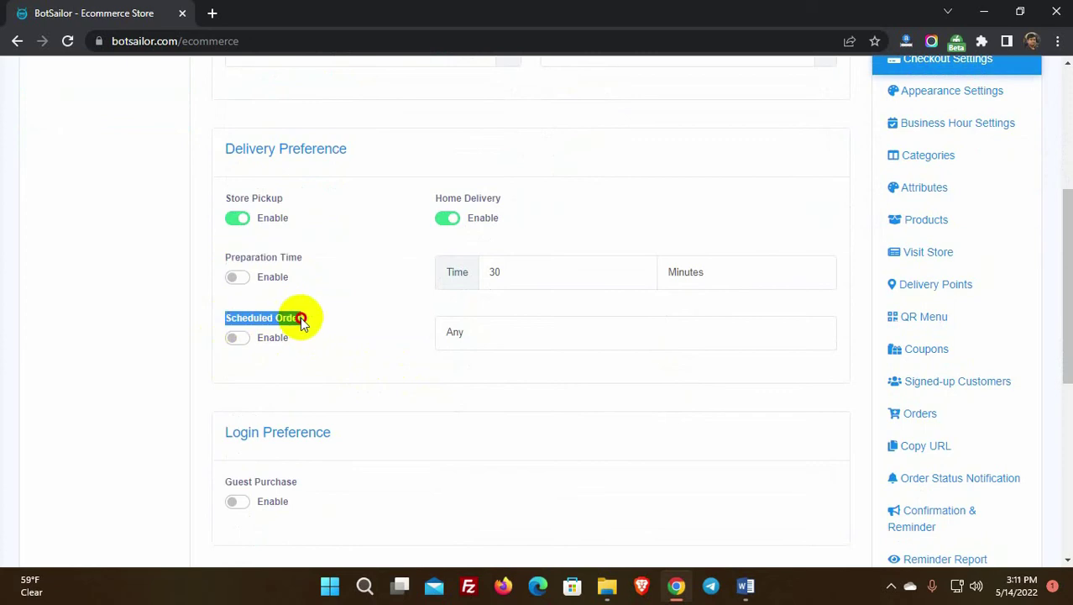
click(311, 318)
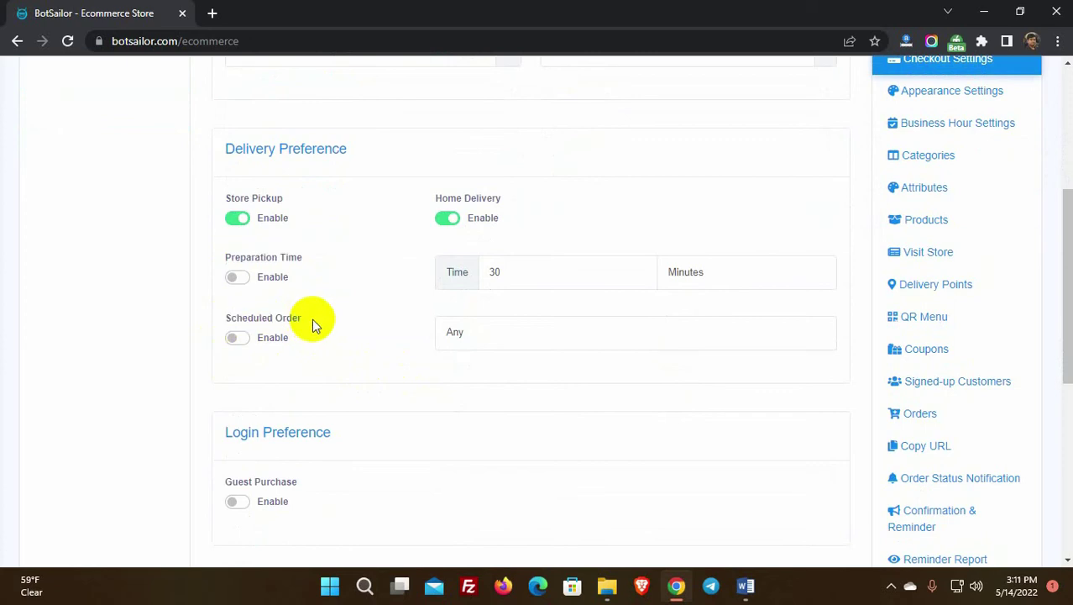
click(462, 335)
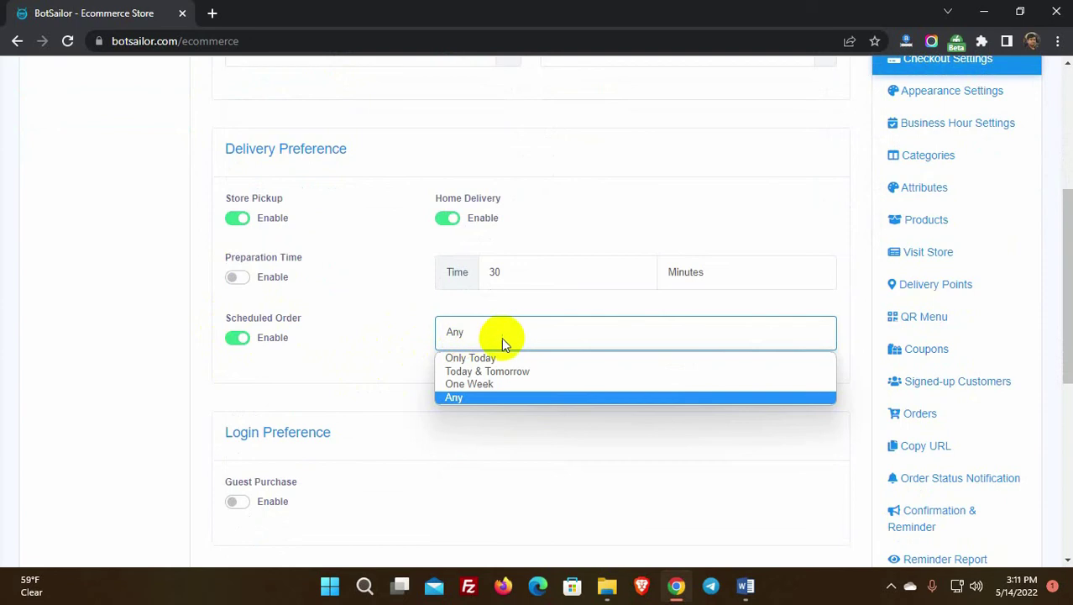
click(486, 386)
Step: Allow guests to purchase without logging in
scroll(192, 382, down, 2)
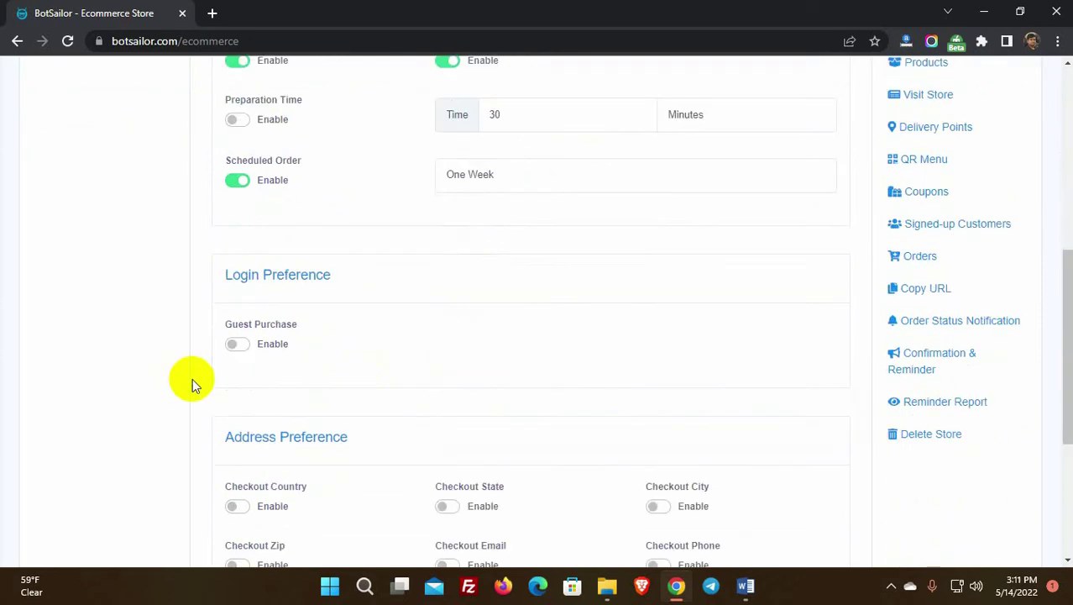
drag(224, 277, 361, 281)
click(361, 282)
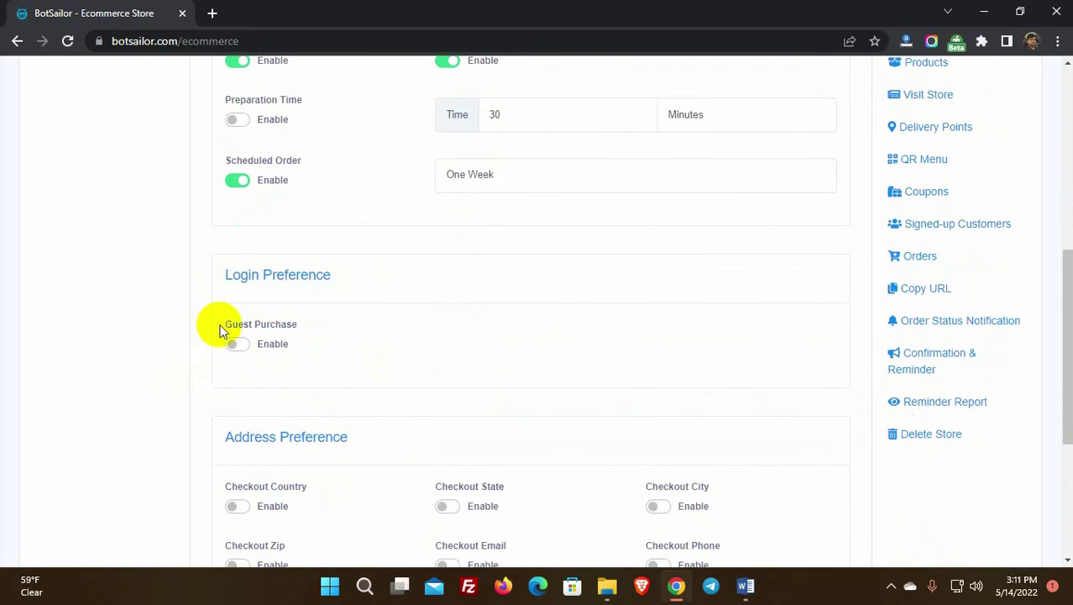
drag(220, 330, 304, 322)
click(264, 359)
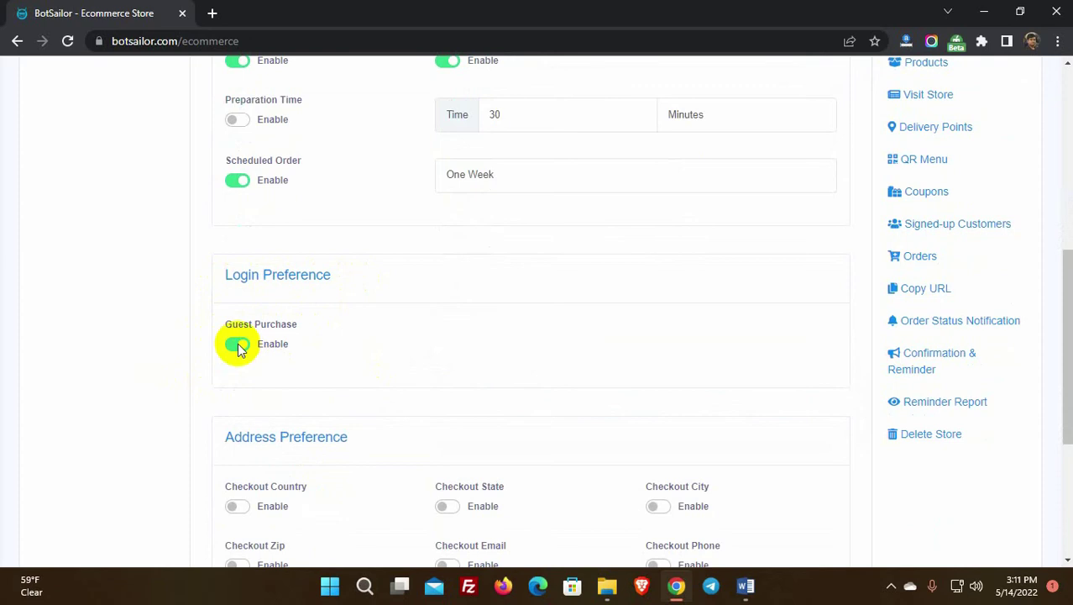
Step: Ask for zip code, phone, city and state at checkout, and allow a delivery note
scroll(238, 347, down, 2)
drag(228, 280, 355, 284)
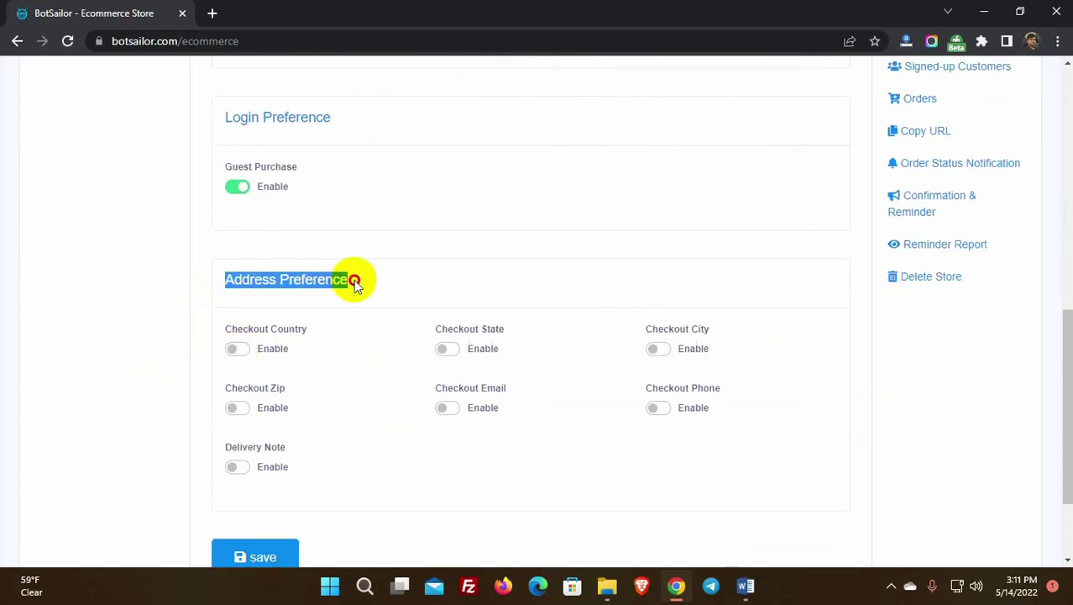
click(377, 286)
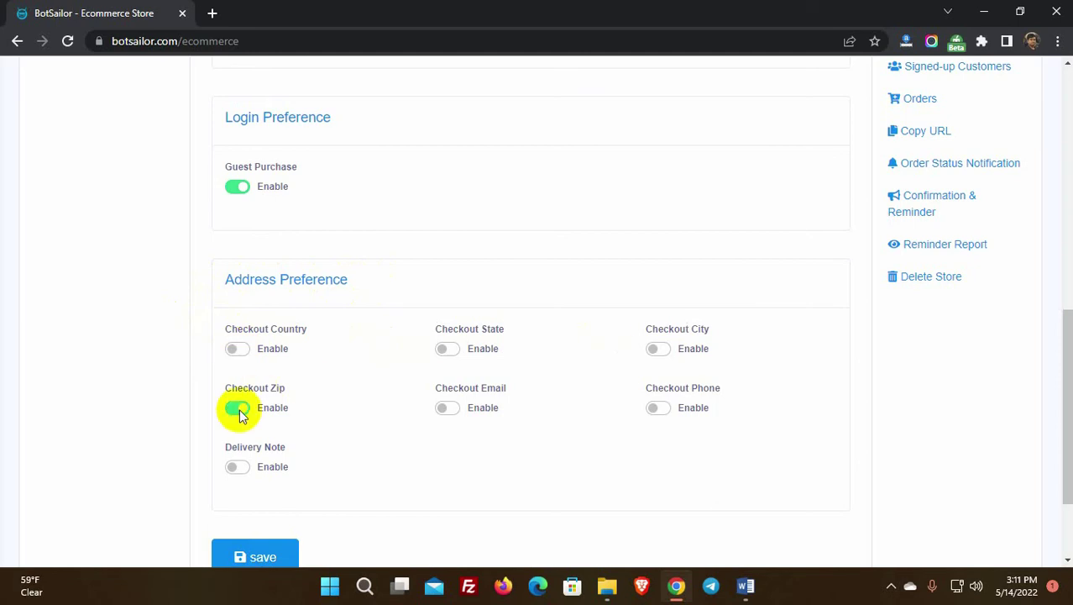
click(656, 407)
click(657, 349)
click(446, 348)
scroll(336, 374, down, 1)
click(238, 388)
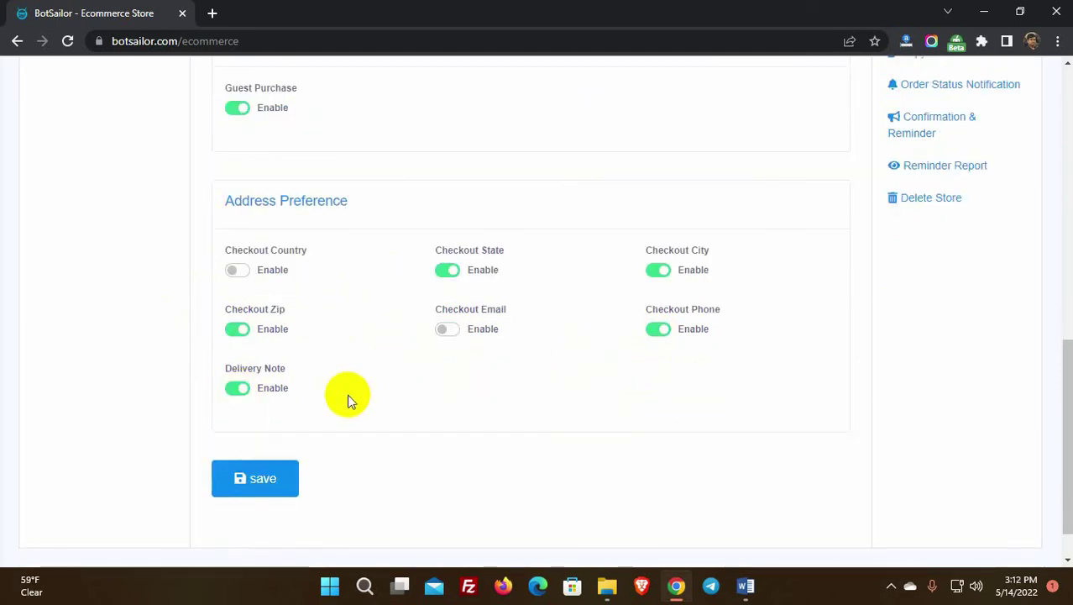
Step: Save the checkout settings and check the success message
click(256, 485)
scroll(261, 487, up, 2)
scroll(256, 487, down, 1)
drag(395, 245, 696, 247)
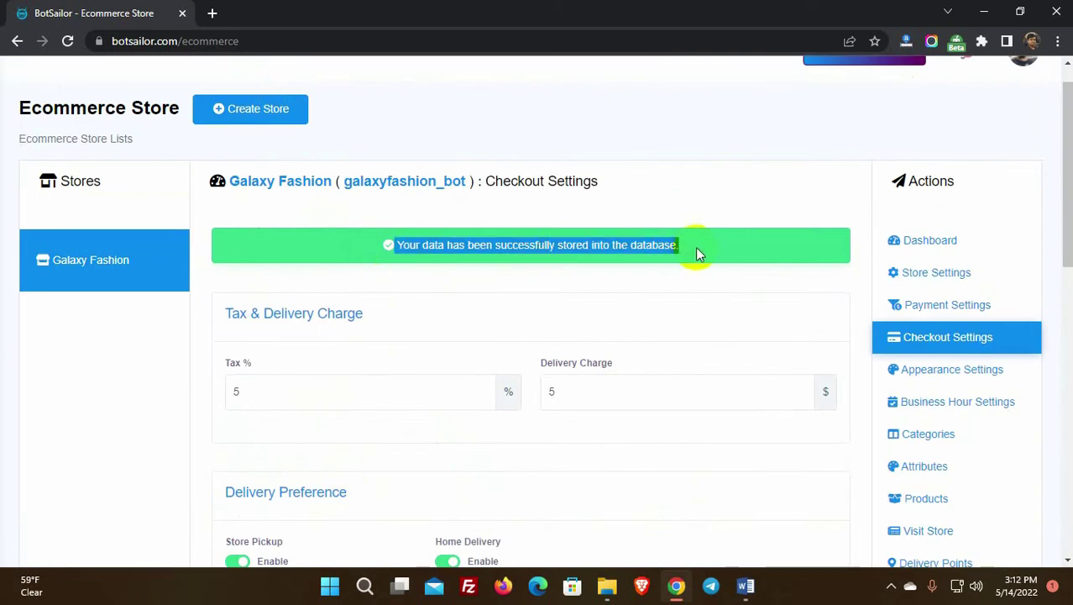
click(696, 247)
Step: Give the store an orange theme with no product grouping and List View
click(947, 378)
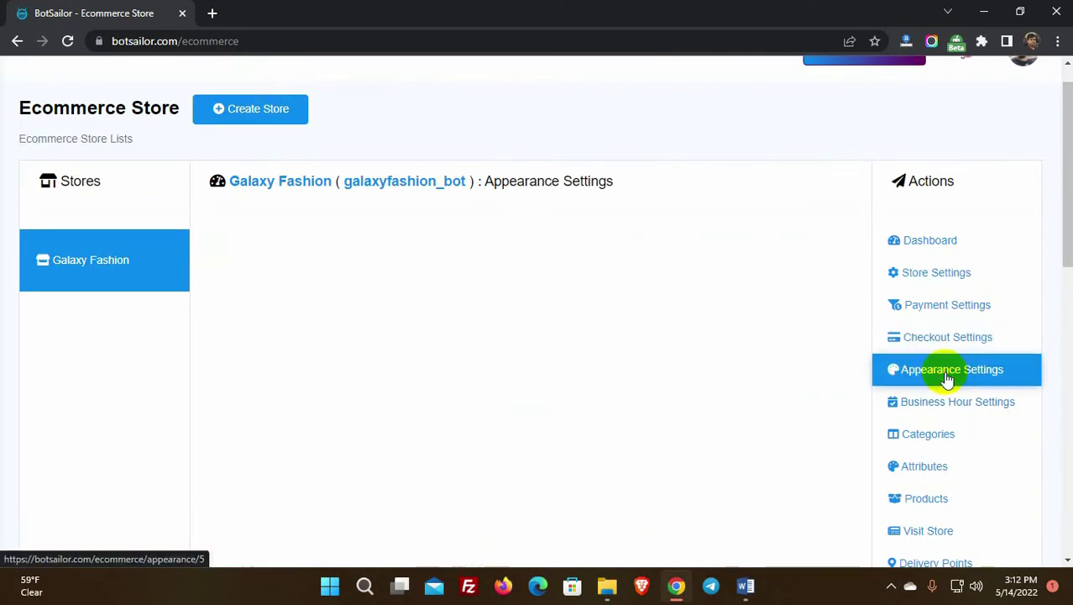
click(222, 258)
click(433, 262)
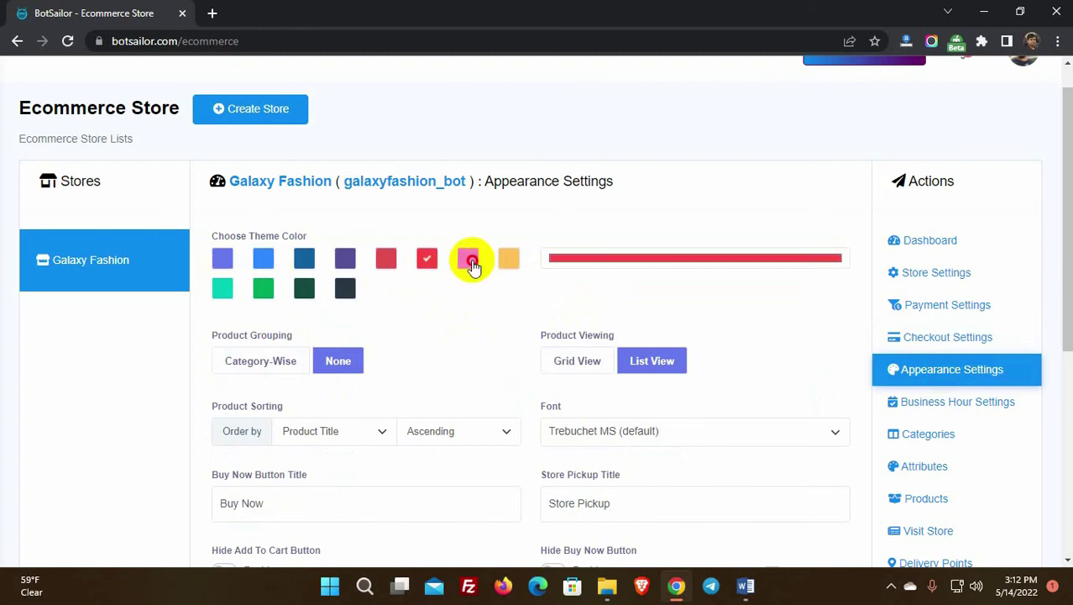
click(468, 259)
click(587, 260)
click(511, 281)
scroll(436, 340, down, 1)
click(258, 282)
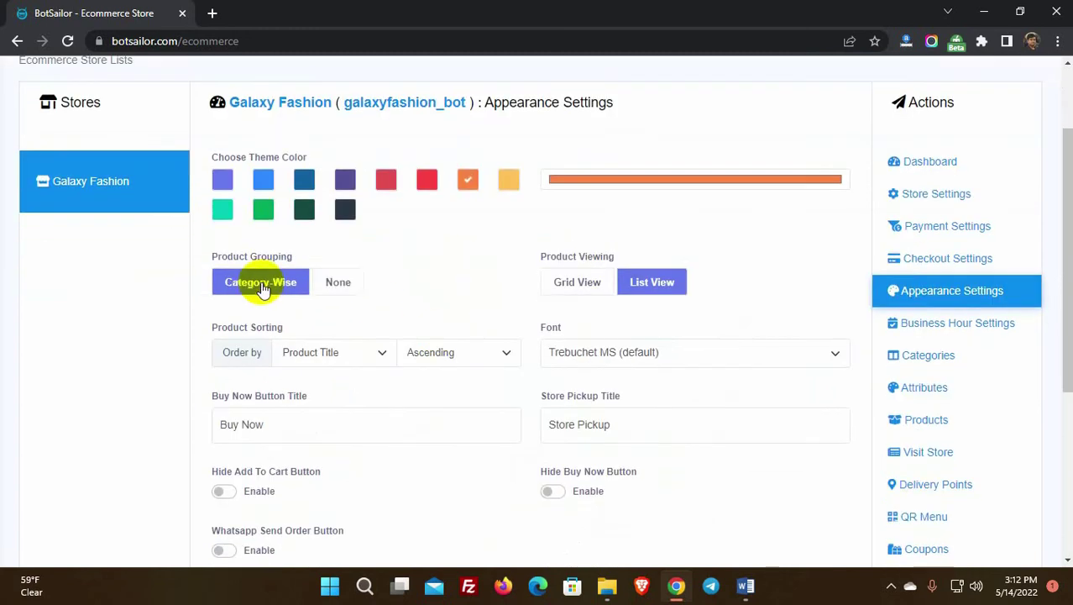
click(337, 283)
click(576, 281)
click(648, 284)
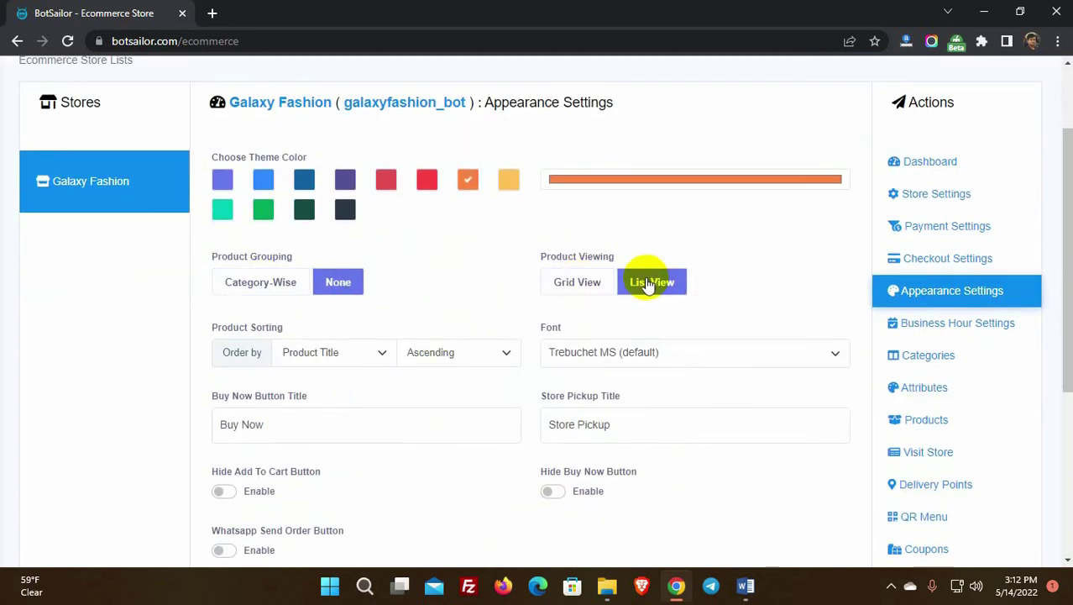
Step: Keep sorting by Product Title ascending and the Trebuchet MS default font
scroll(165, 281, down, 1)
click(339, 272)
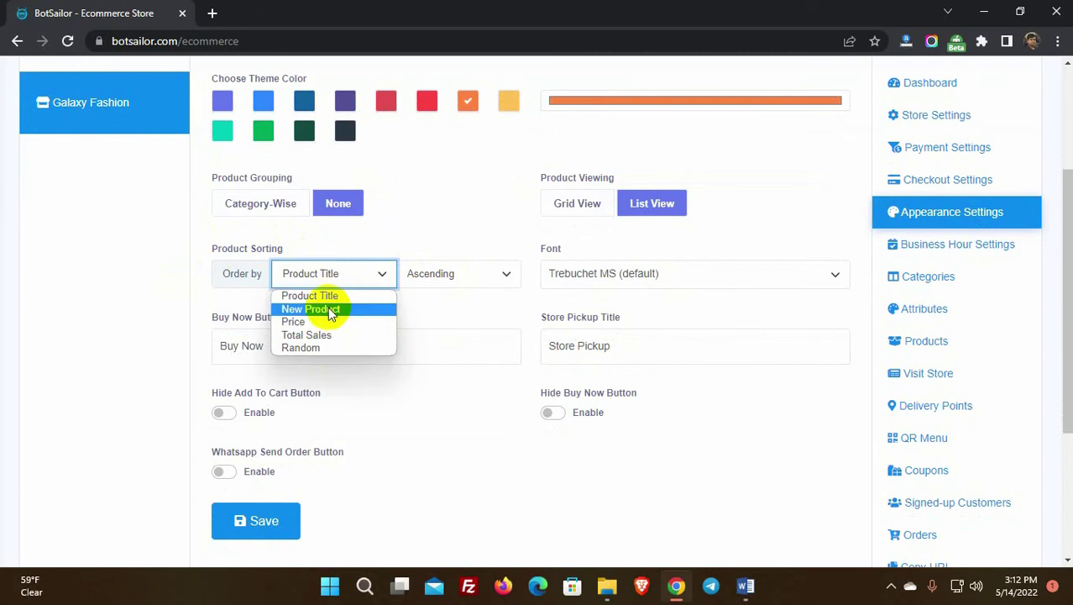
click(419, 249)
click(450, 276)
click(451, 279)
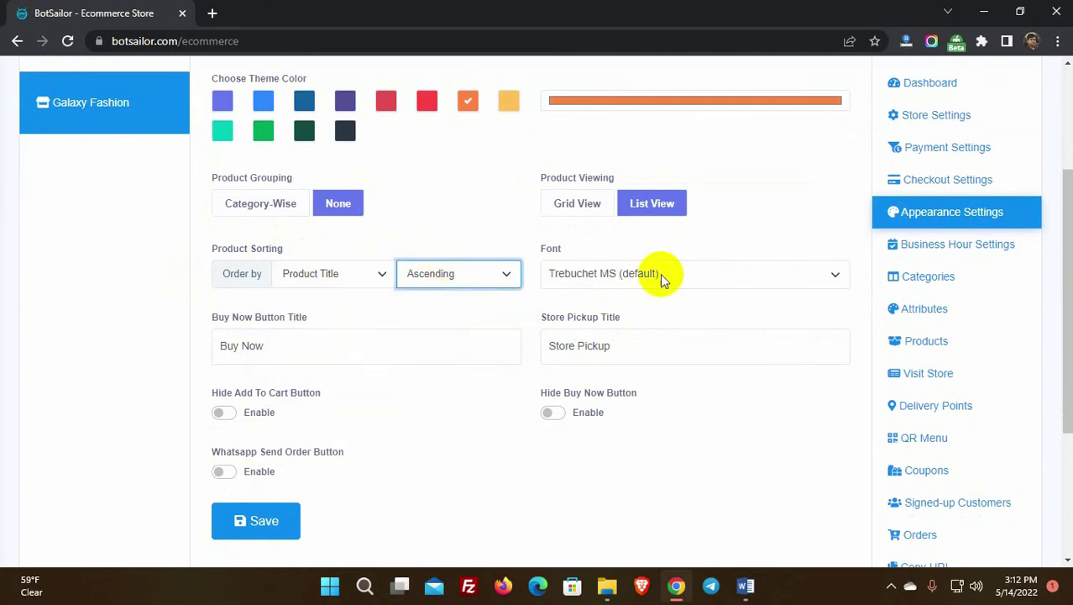
click(660, 273)
click(610, 438)
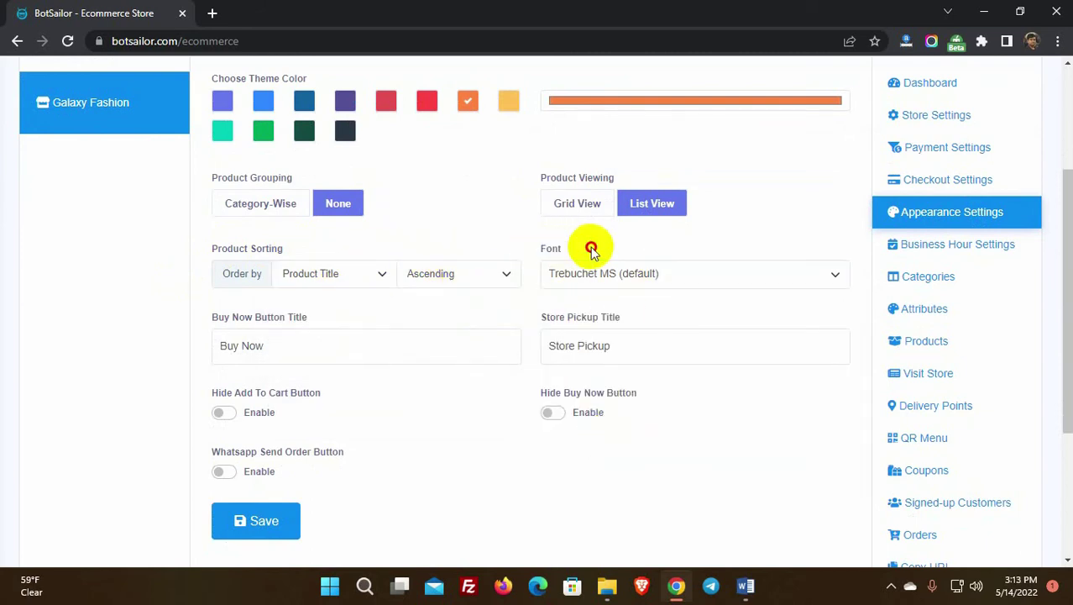
scroll(383, 314, down, 1)
Step: Rename the buy-now button to 'Purchase Now' and keep it visible
click(295, 269)
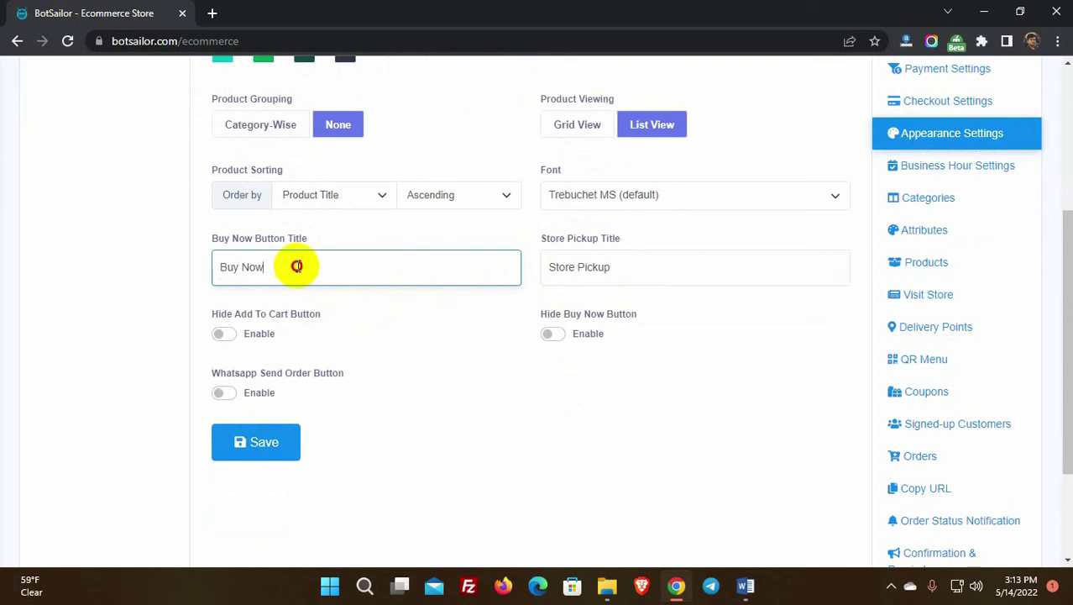
drag(297, 266, 216, 266)
text(P)
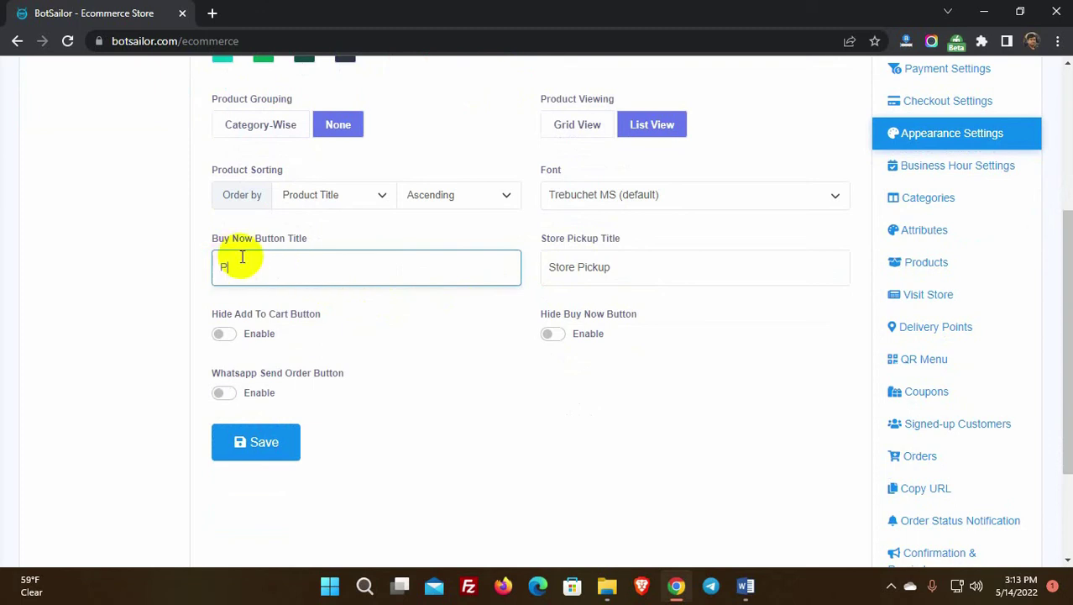
text(urchase Now)
click(288, 337)
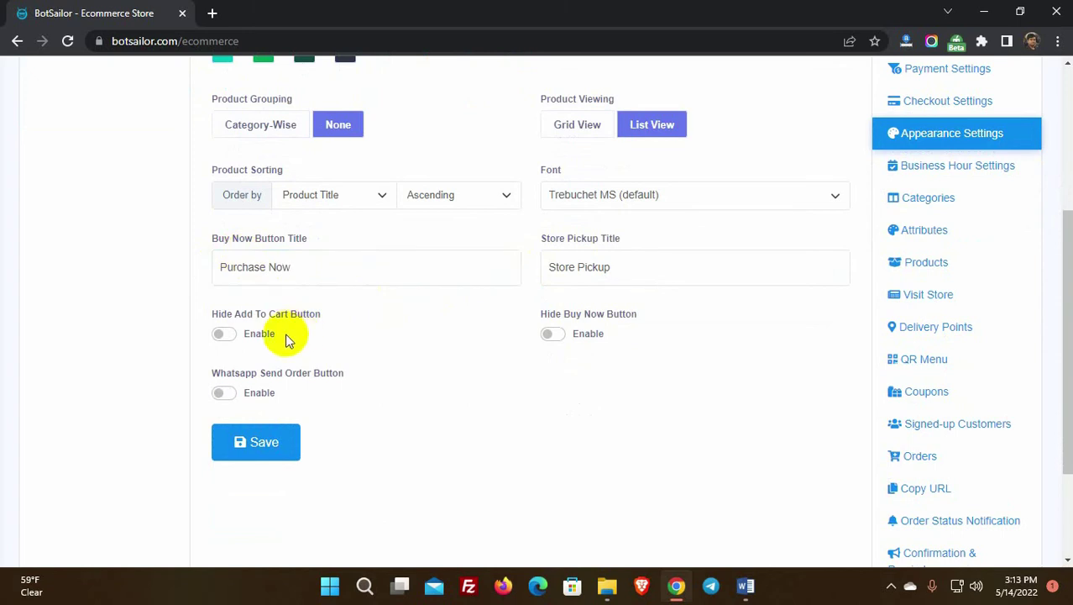
click(298, 315)
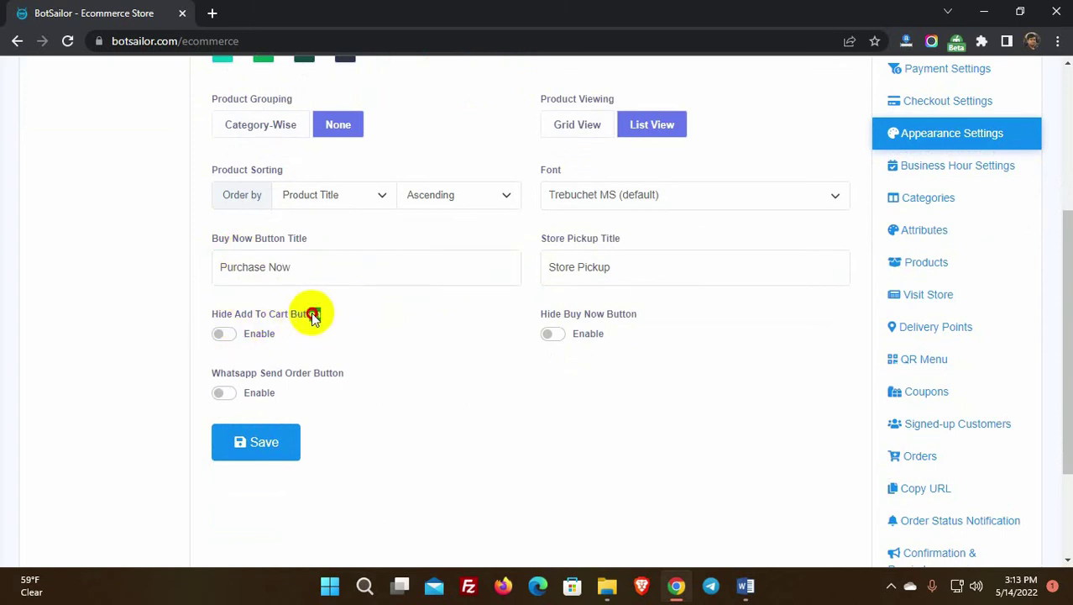
drag(313, 316, 215, 313)
drag(623, 313, 536, 314)
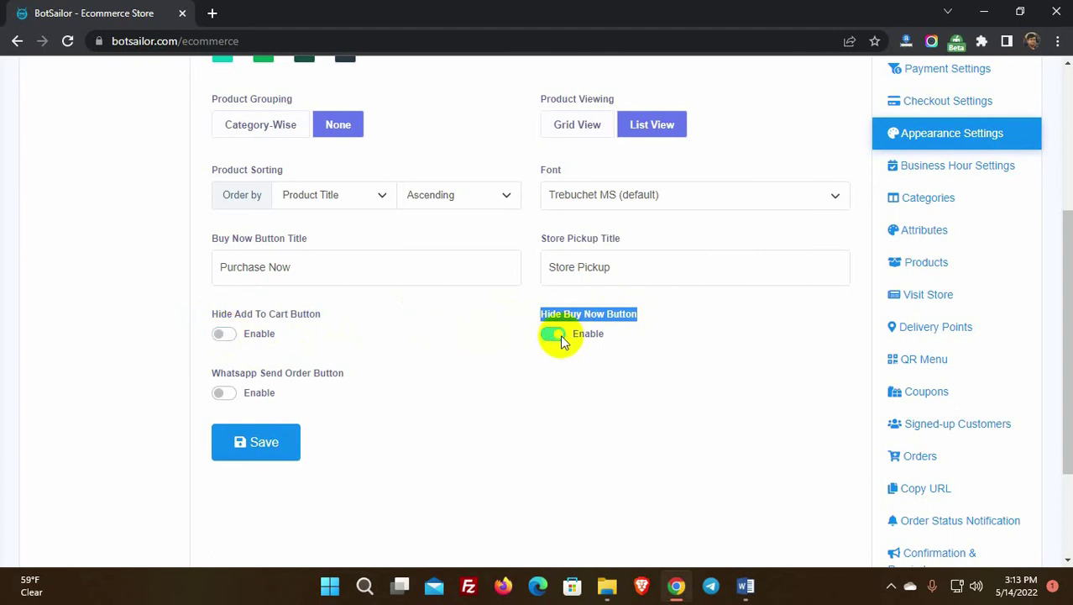
click(485, 328)
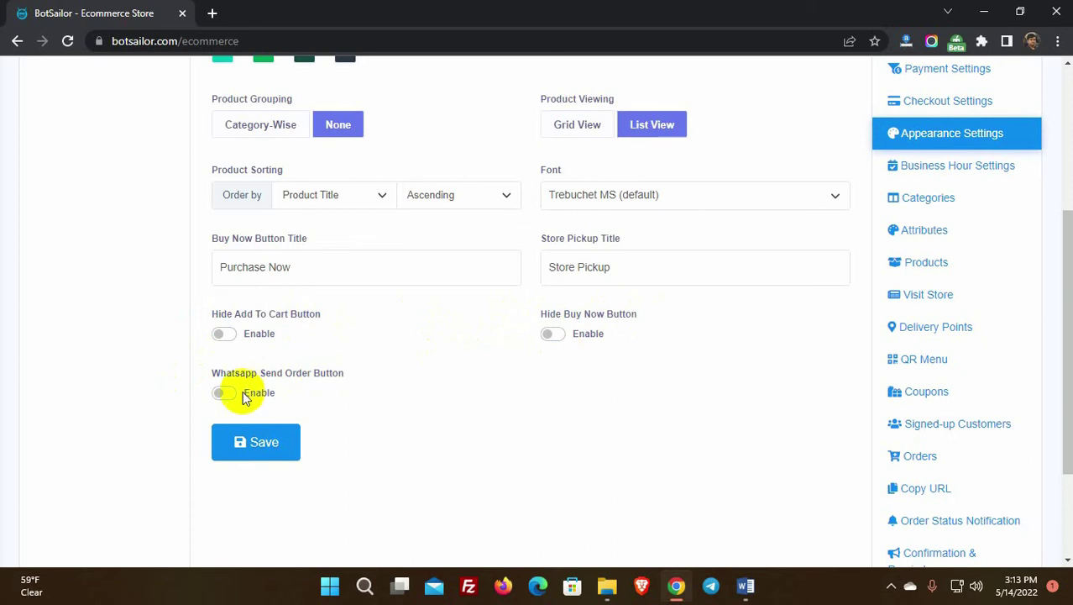
Step: Enable the WhatsApp Send Order button with a phone number and save the appearance settings
scroll(397, 391, down, 1)
click(575, 325)
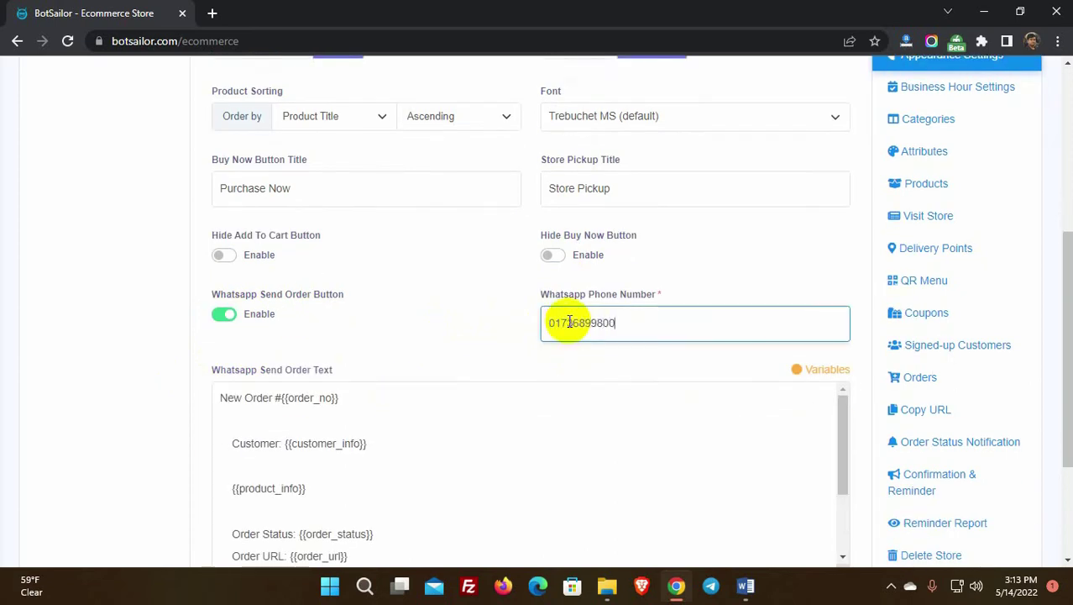
click(471, 330)
scroll(477, 318, down, 2)
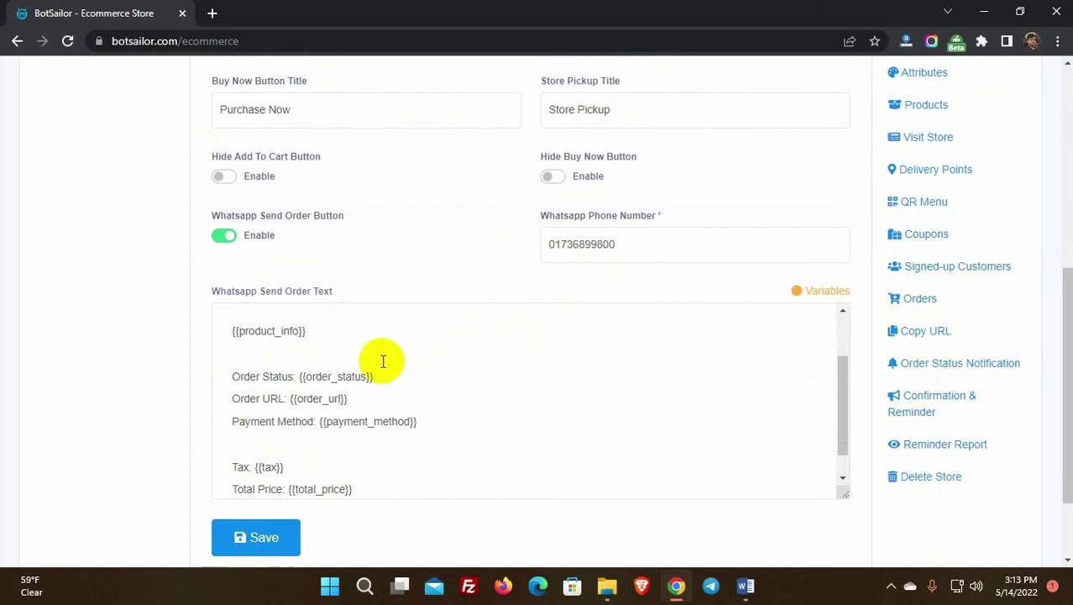
scroll(383, 362, down, 1)
click(263, 545)
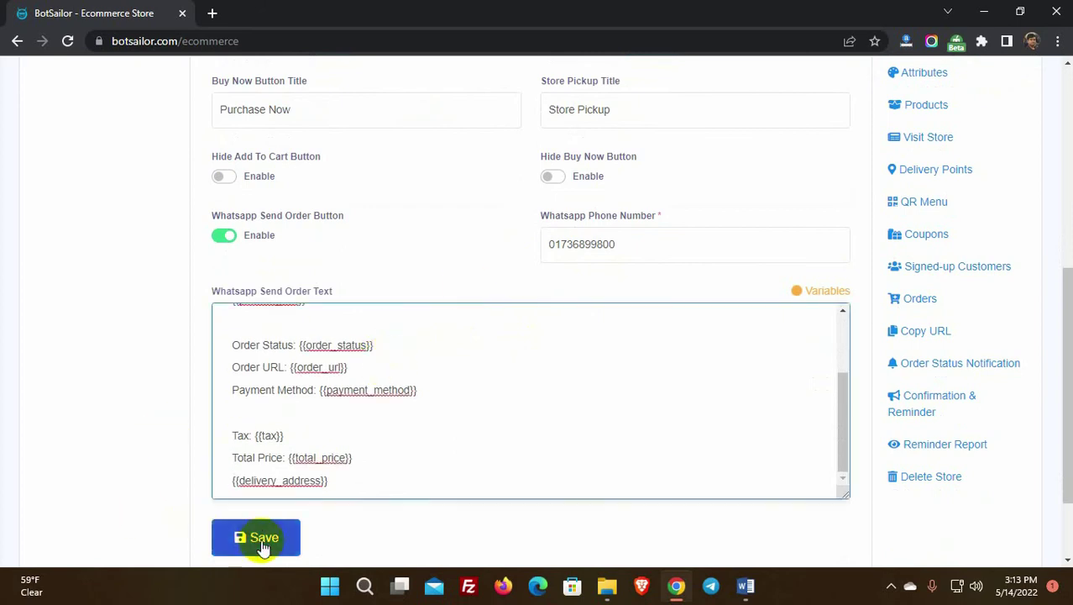
drag(680, 290, 376, 282)
click(682, 311)
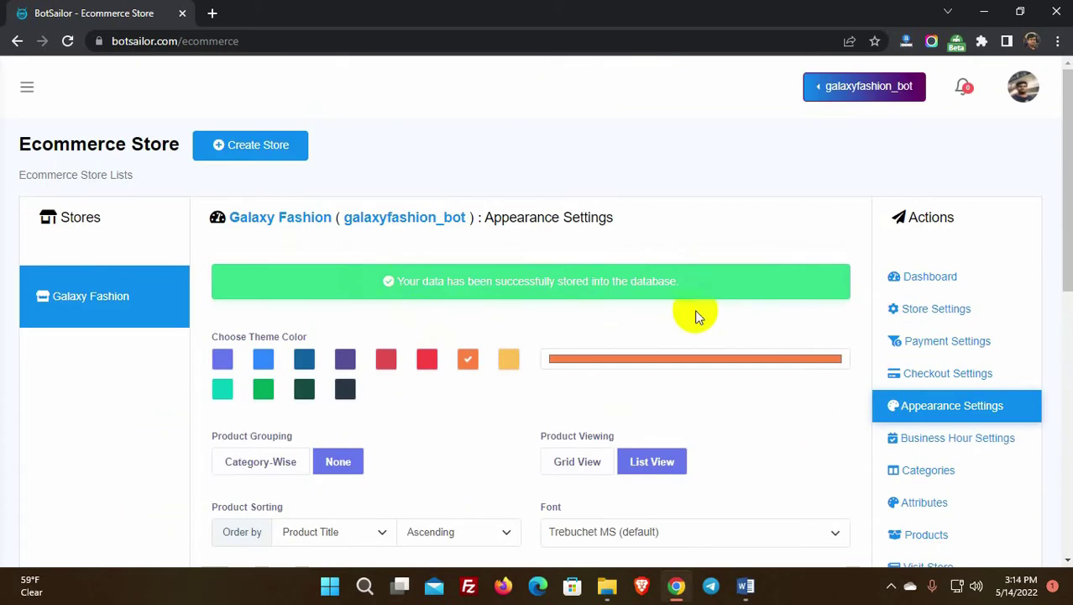
Step: Turn off Always Open in Business Hour Settings to view the daily hours
click(930, 443)
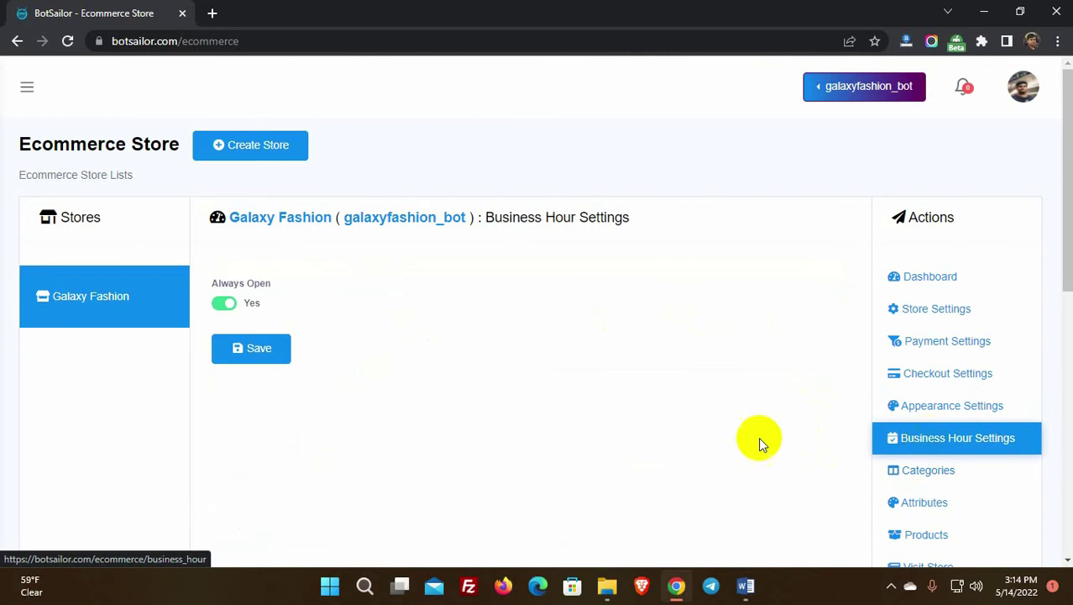
drag(210, 283, 260, 283)
click(229, 305)
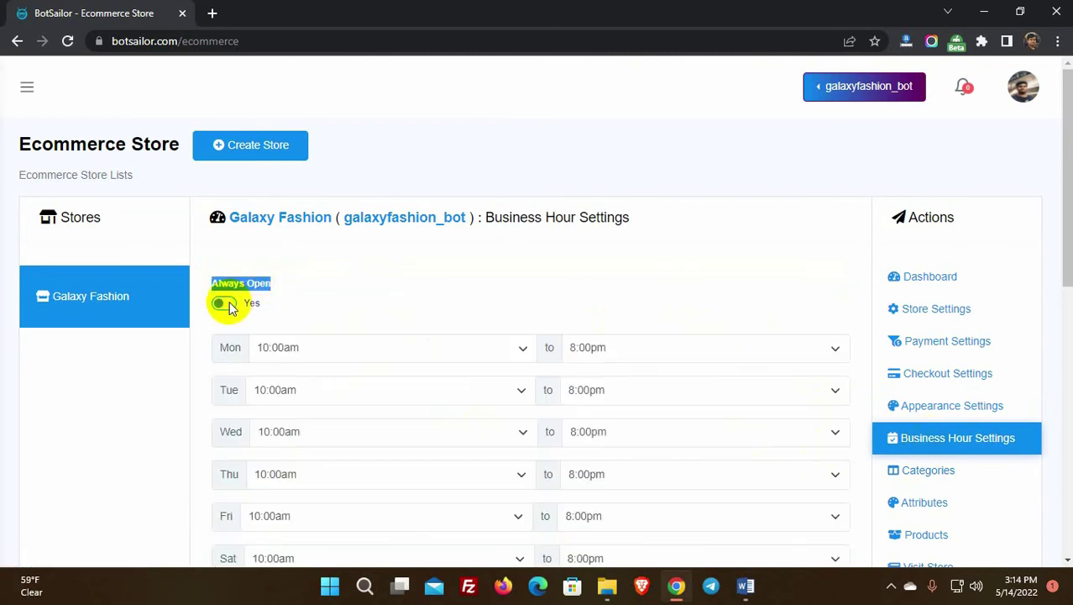
double_click(228, 390)
scroll(244, 398, down, 2)
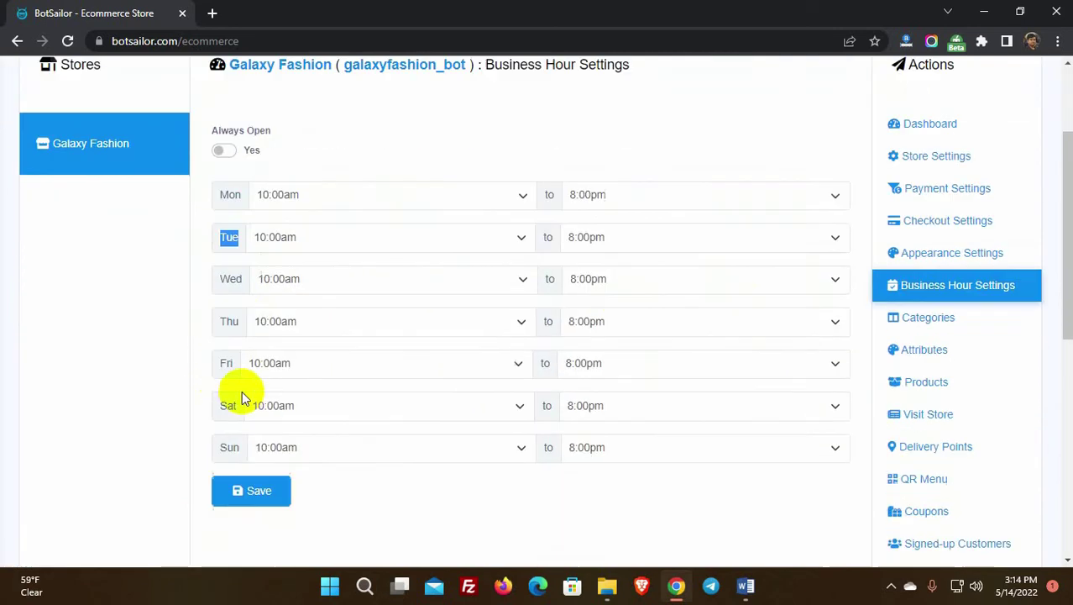
scroll(628, 420, up, 1)
Step: Leave Monday's hours unchanged, restore Always Open, and go to the Categories list
click(331, 269)
click(629, 270)
click(630, 273)
click(224, 224)
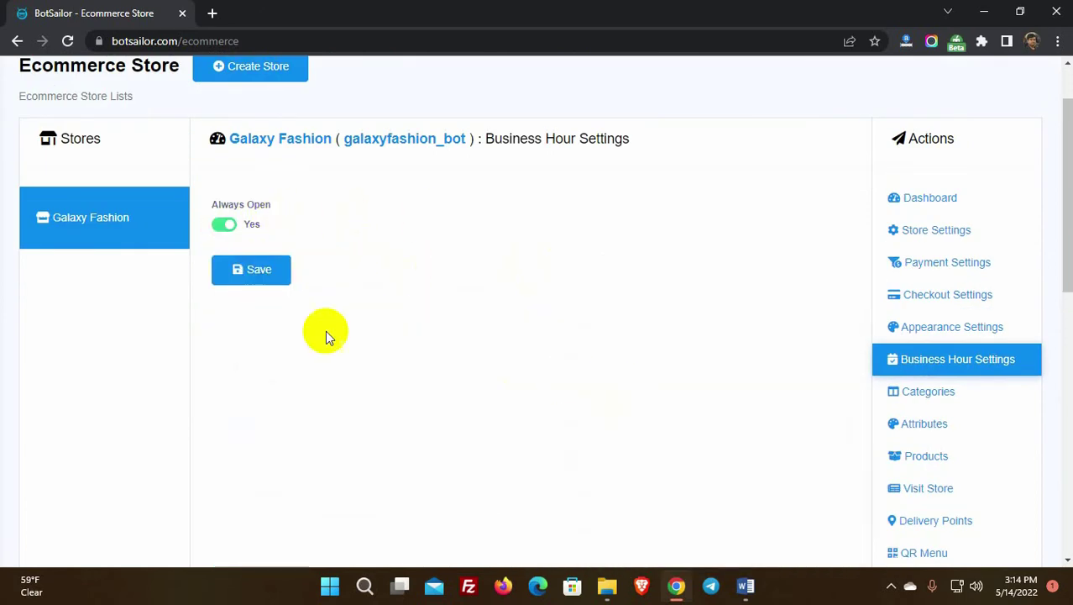
scroll(533, 325, down, 1)
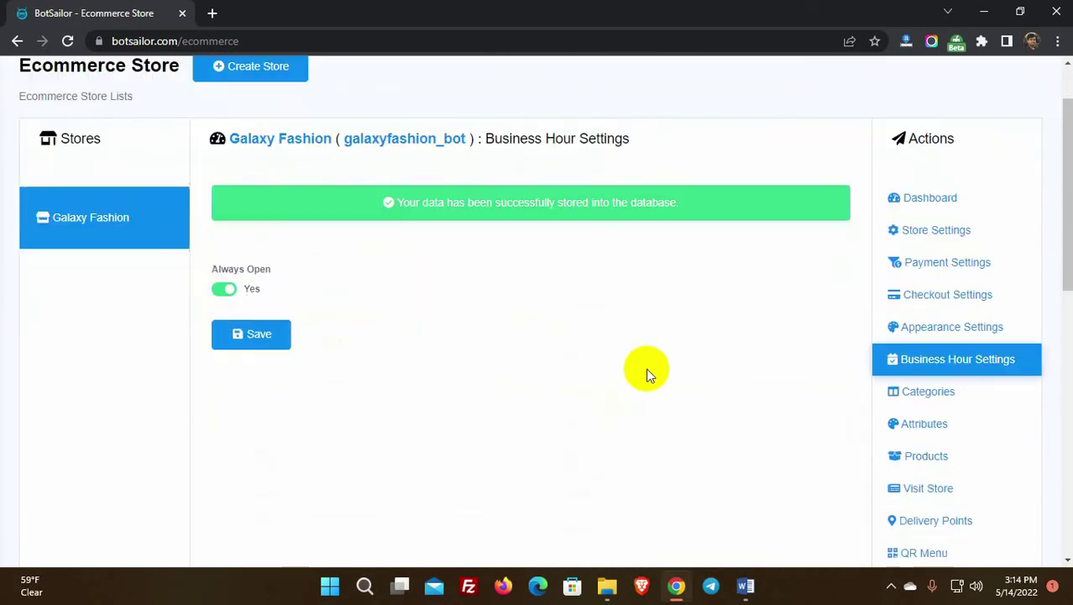
click(934, 394)
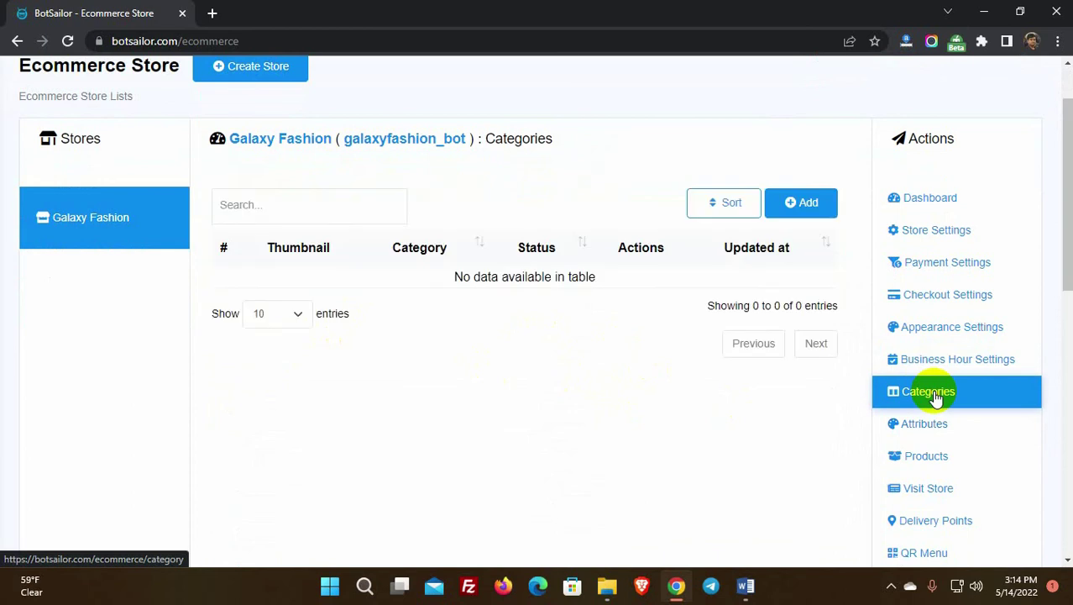
Step: Create the Men's Fashion category with the plaid shirt image as its thumbnail
click(806, 207)
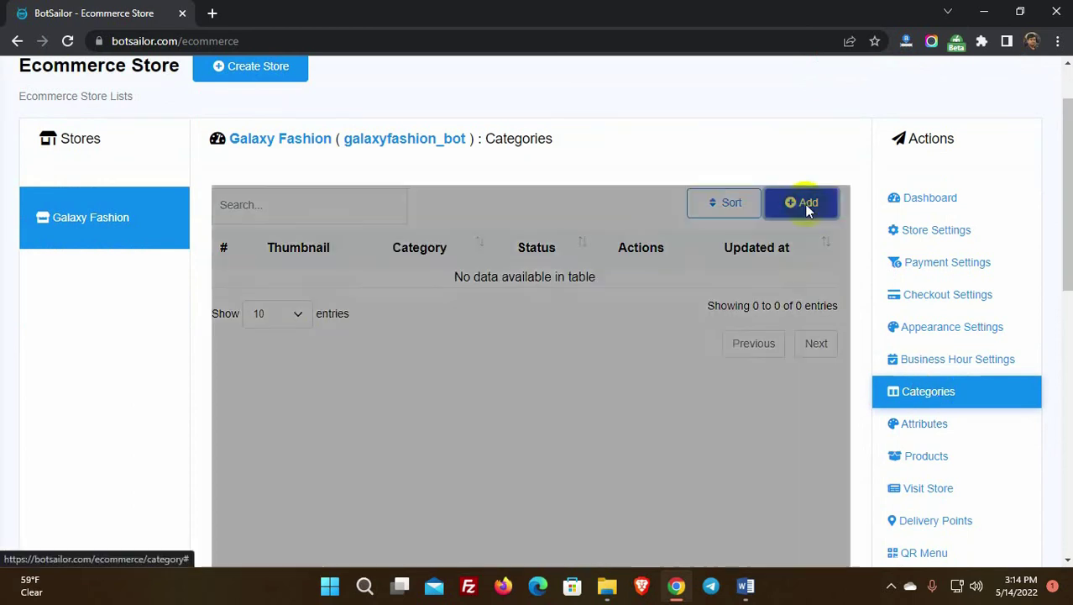
scroll(470, 244, down, 1)
click(447, 221)
text(Me)
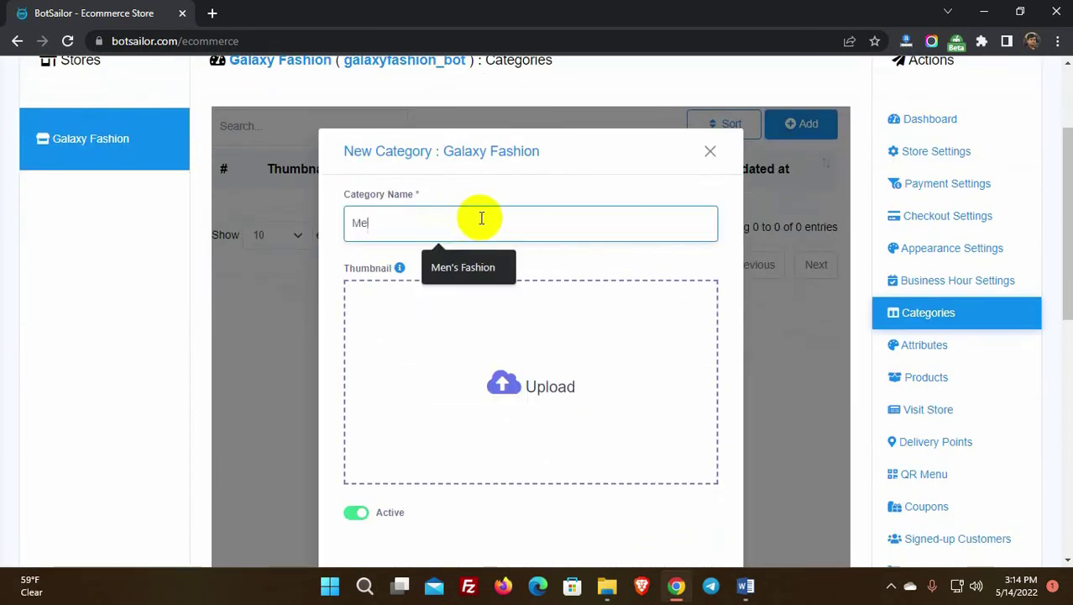
text(n's Fashion)
click(503, 384)
double_click(264, 135)
scroll(403, 366, down, 1)
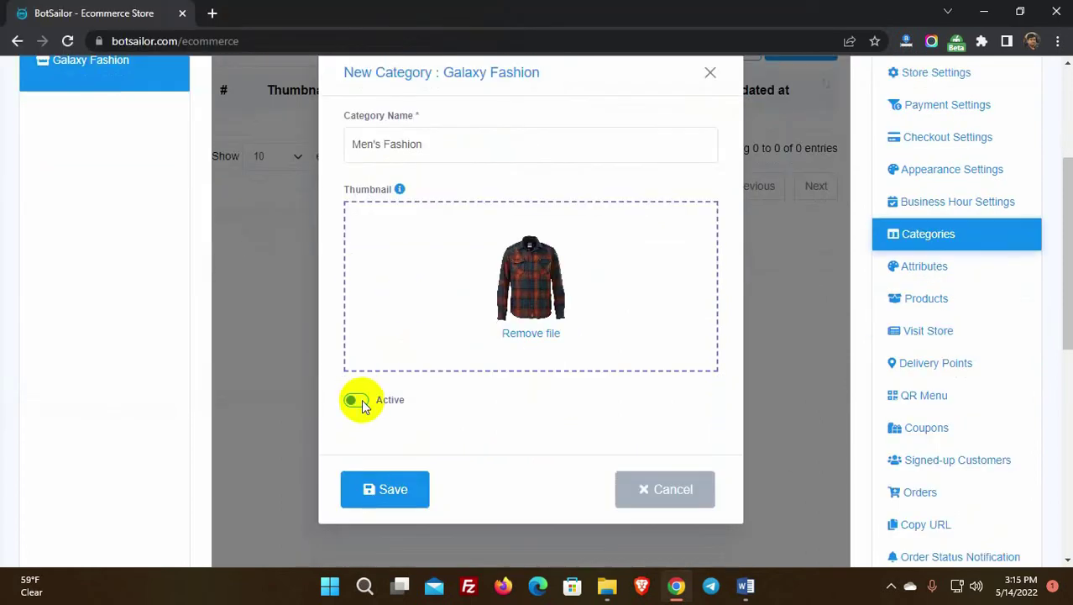
click(392, 490)
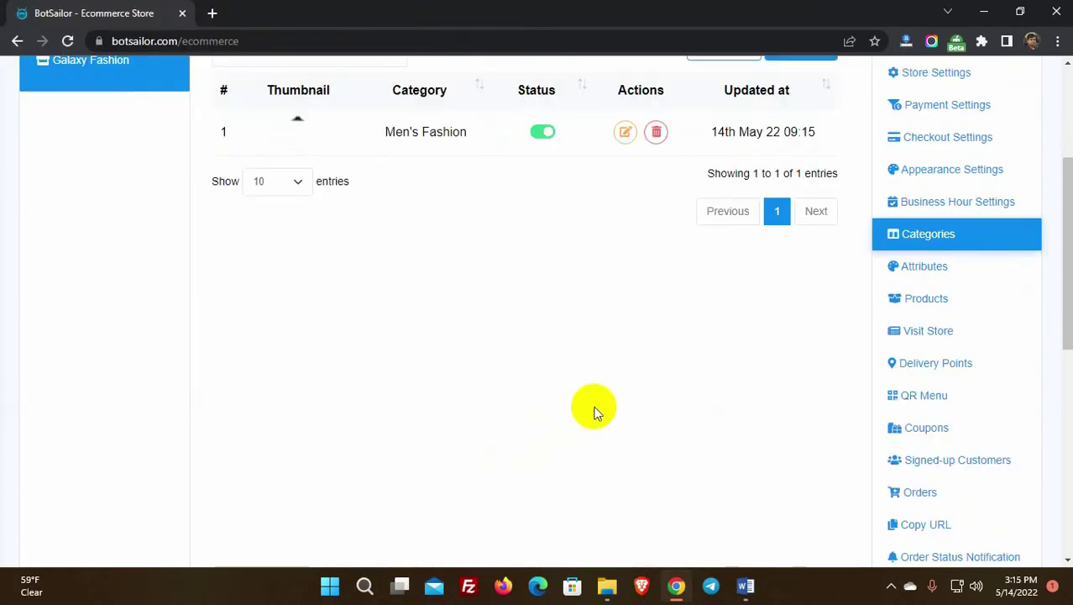
scroll(593, 409, up, 2)
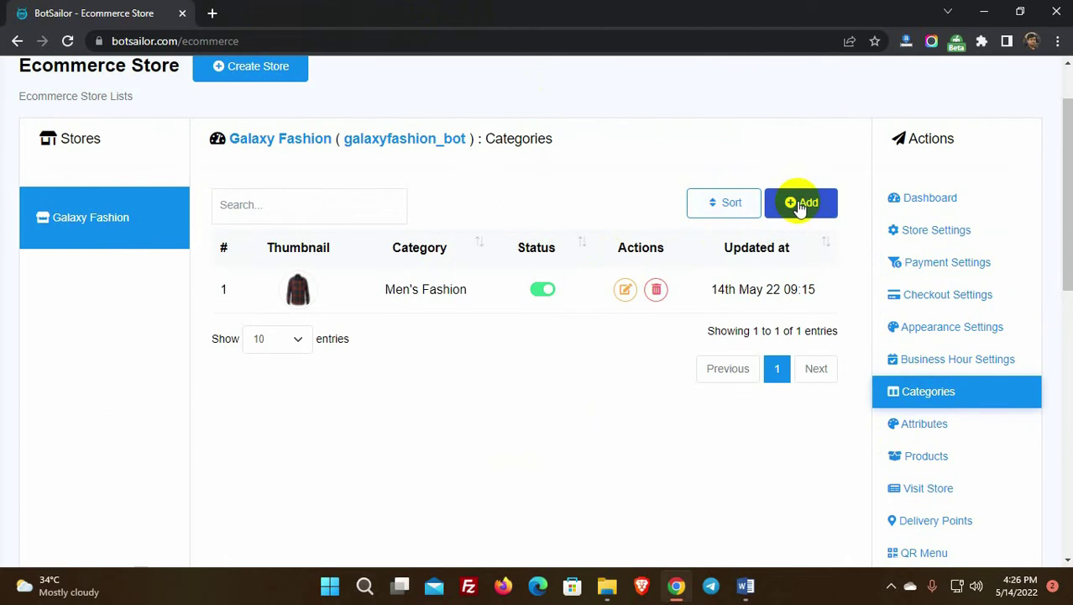
Step: Add a Women's Fashion category using a dress image from the Women folder
click(803, 202)
click(461, 295)
text(Women)
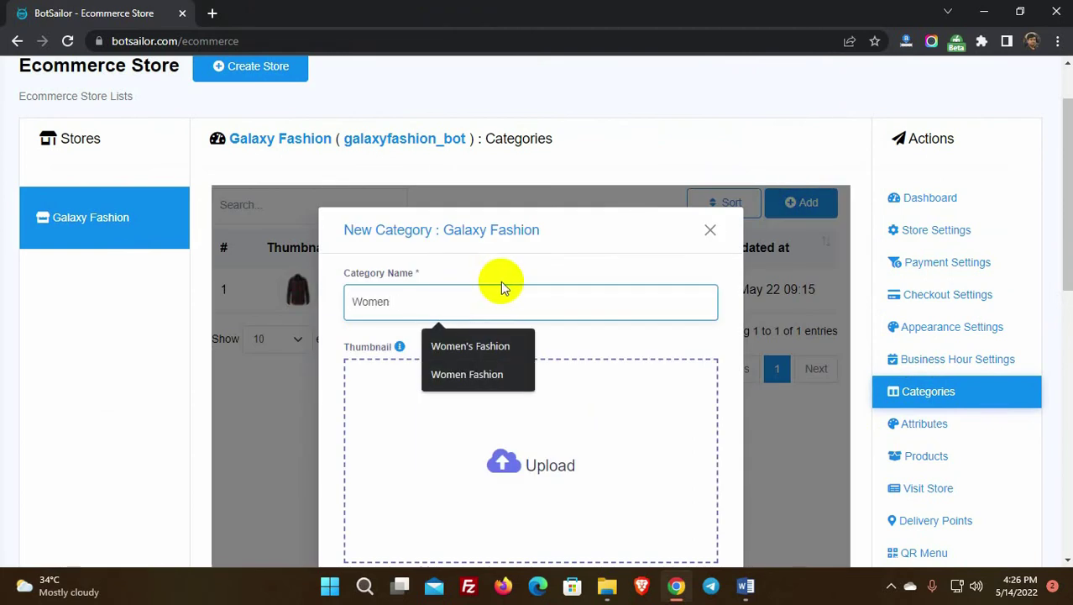
text('s Fashion)
scroll(502, 290, down, 2)
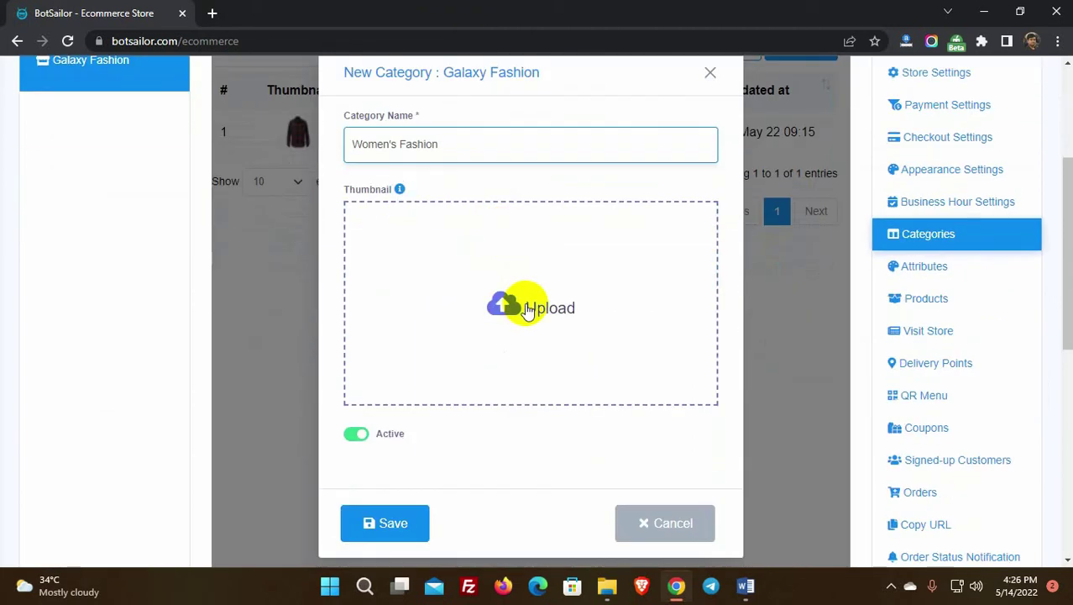
click(516, 304)
click(158, 46)
click(179, 46)
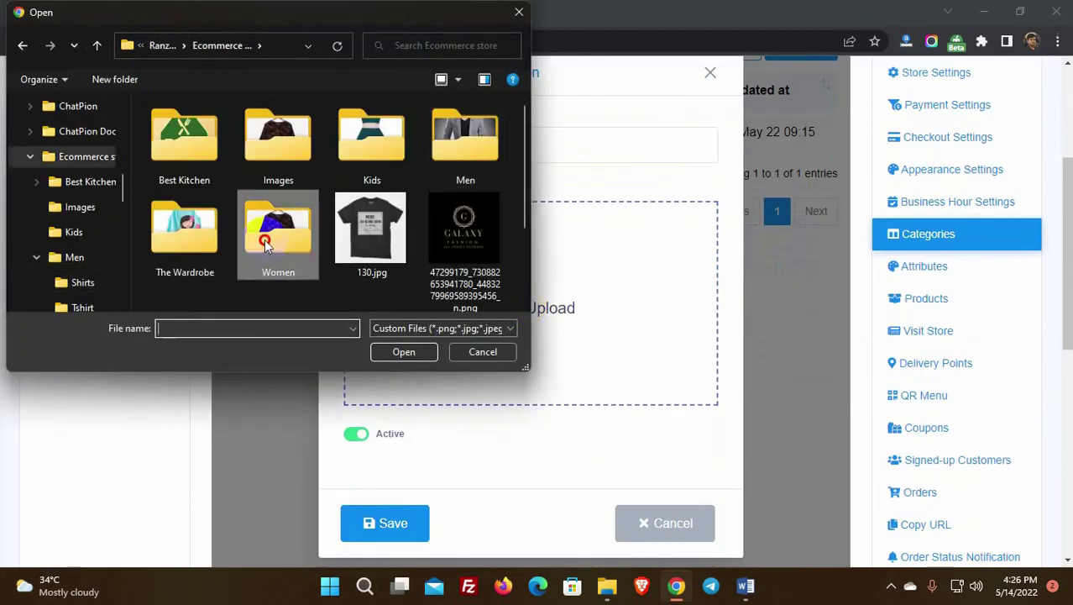
double_click(273, 242)
scroll(353, 241, down, 3)
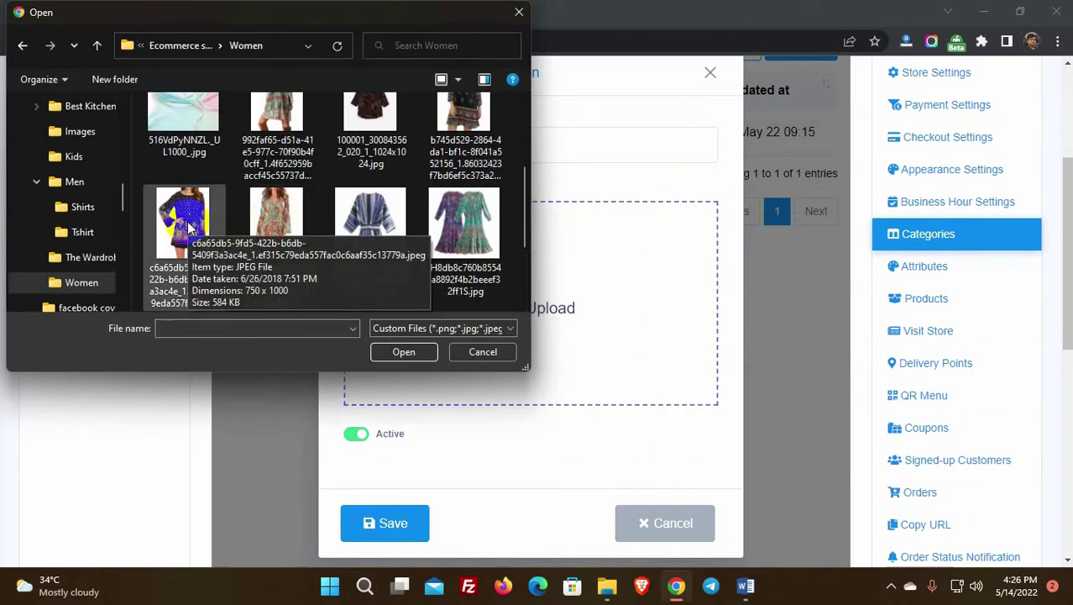
click(464, 236)
click(402, 351)
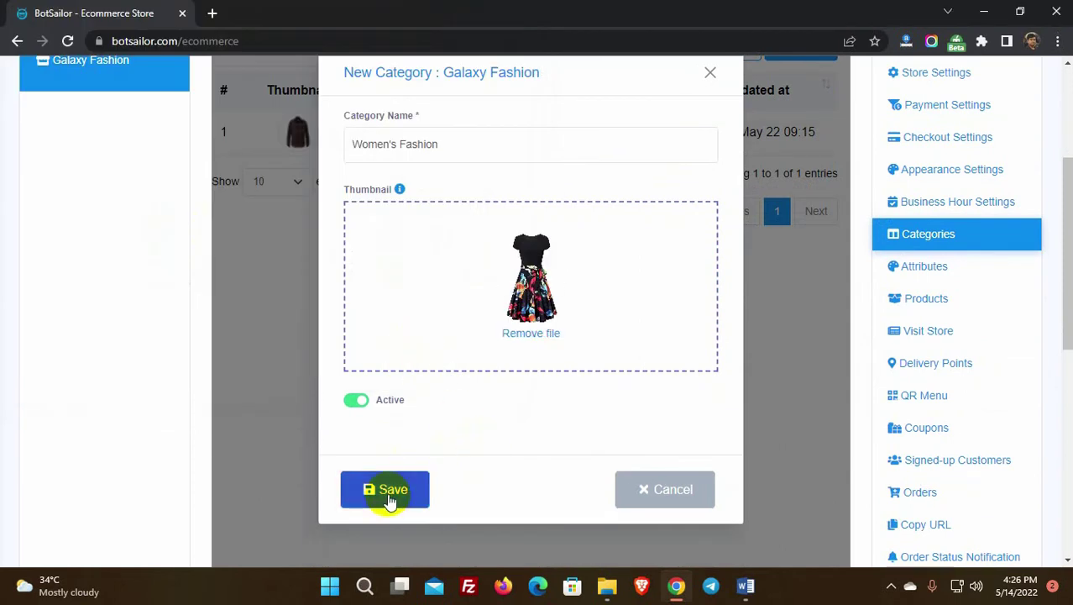
click(385, 495)
scroll(397, 489, up, 1)
Step: Add a Kid's Fashion category with the red dress from the Kids folder, then open Attributes
click(803, 125)
click(520, 221)
text(Kid's Fashion)
click(538, 387)
scroll(402, 256, down, 3)
click(180, 46)
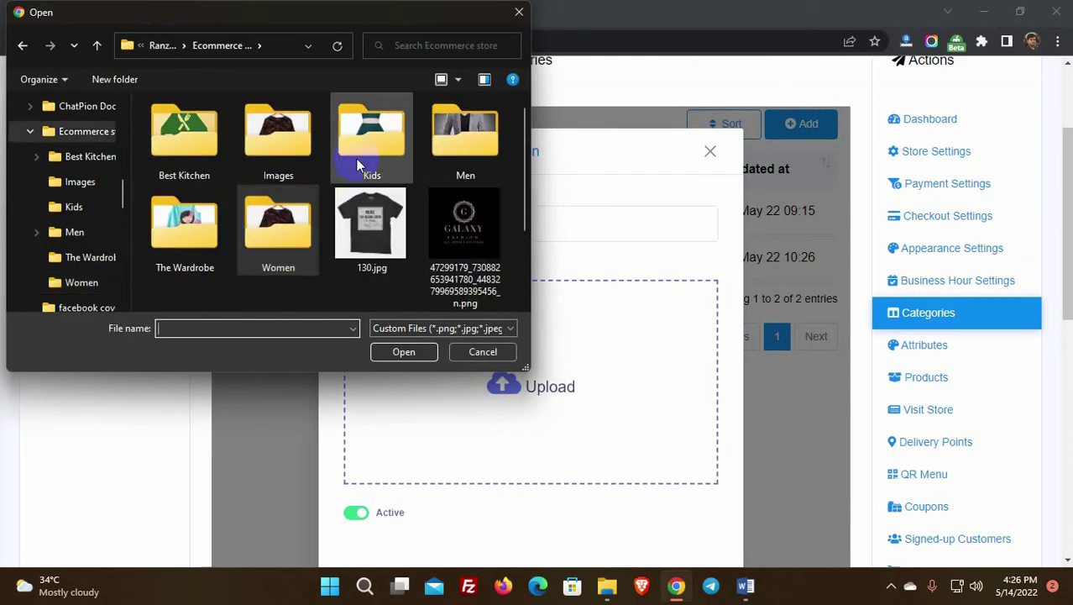
double_click(360, 168)
click(276, 134)
click(403, 351)
scroll(450, 455, down, 1)
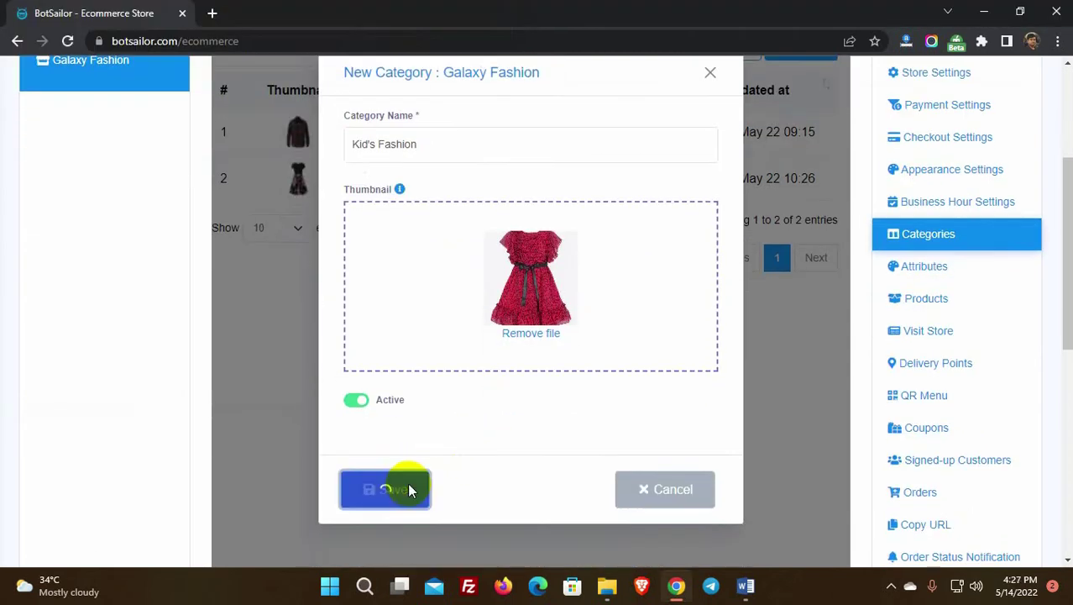
click(407, 483)
scroll(504, 352, up, 3)
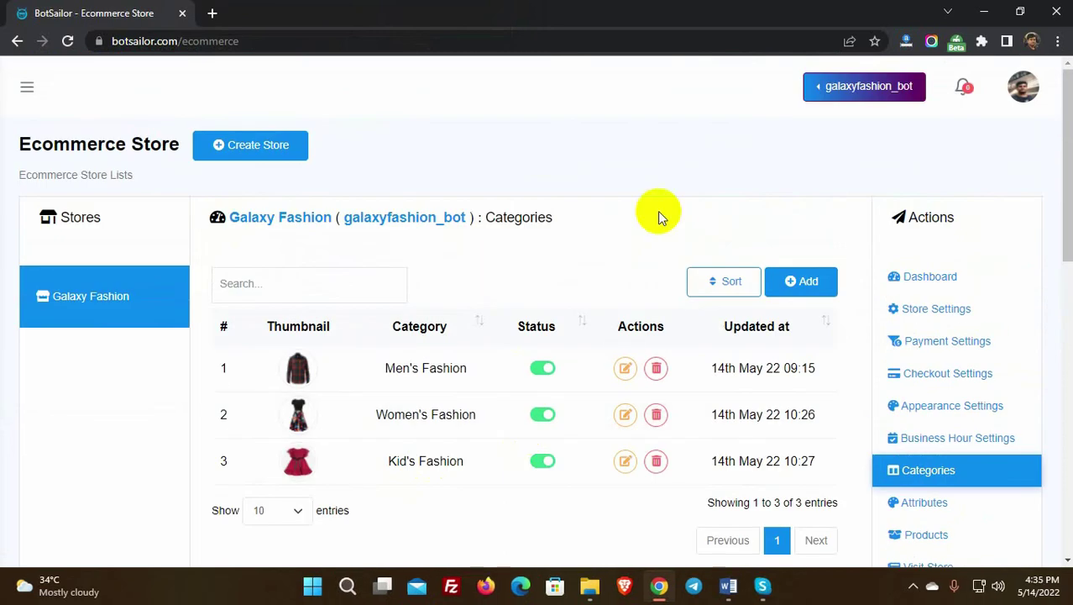
scroll(924, 437, down, 1)
click(923, 425)
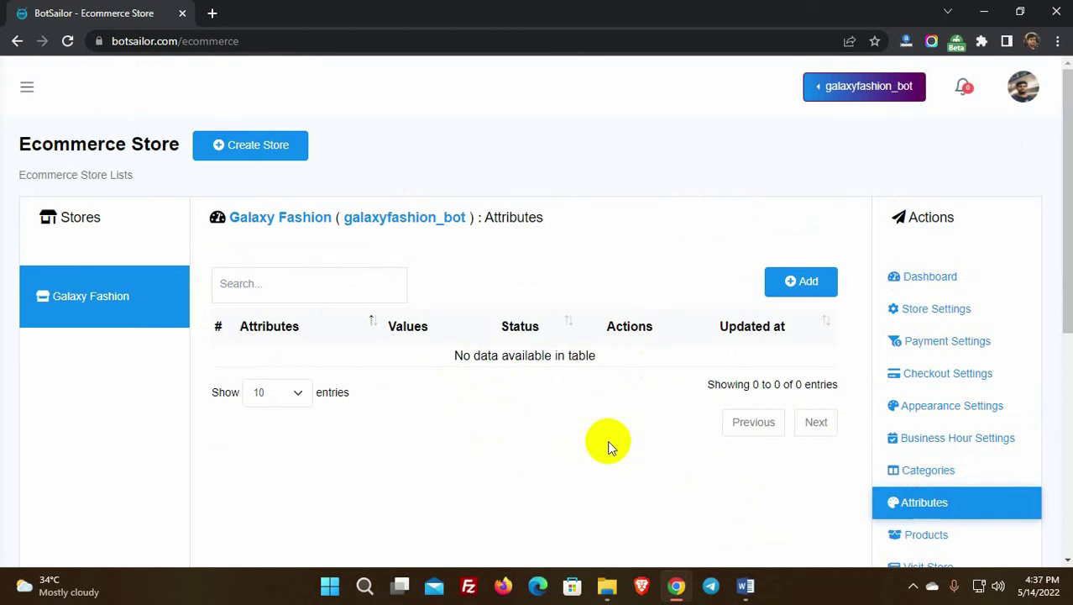
Step: Start a new attribute named Size
click(800, 282)
scroll(588, 286, down, 2)
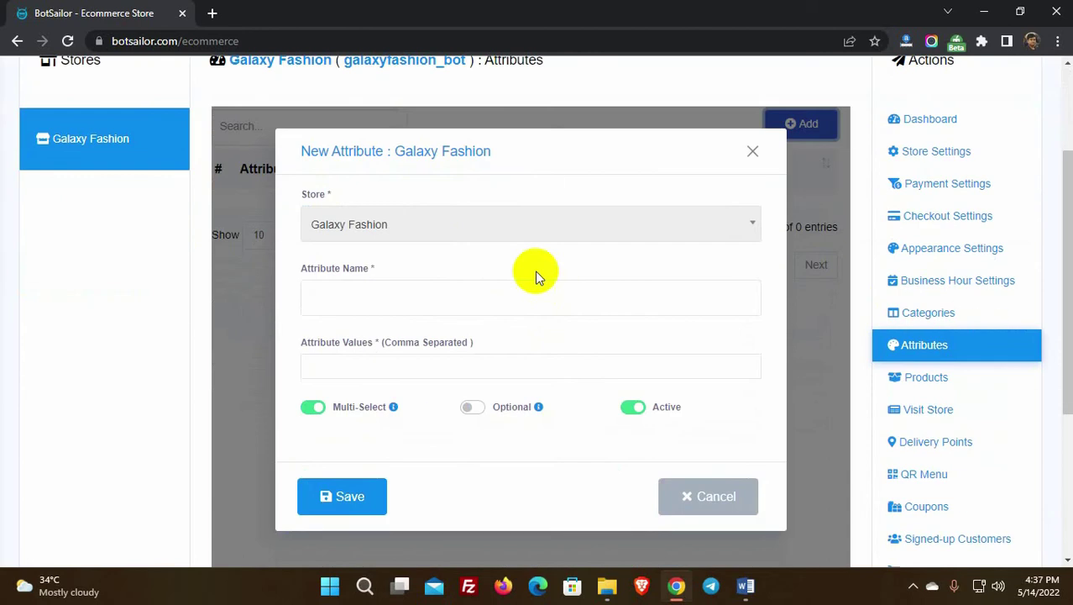
click(377, 291)
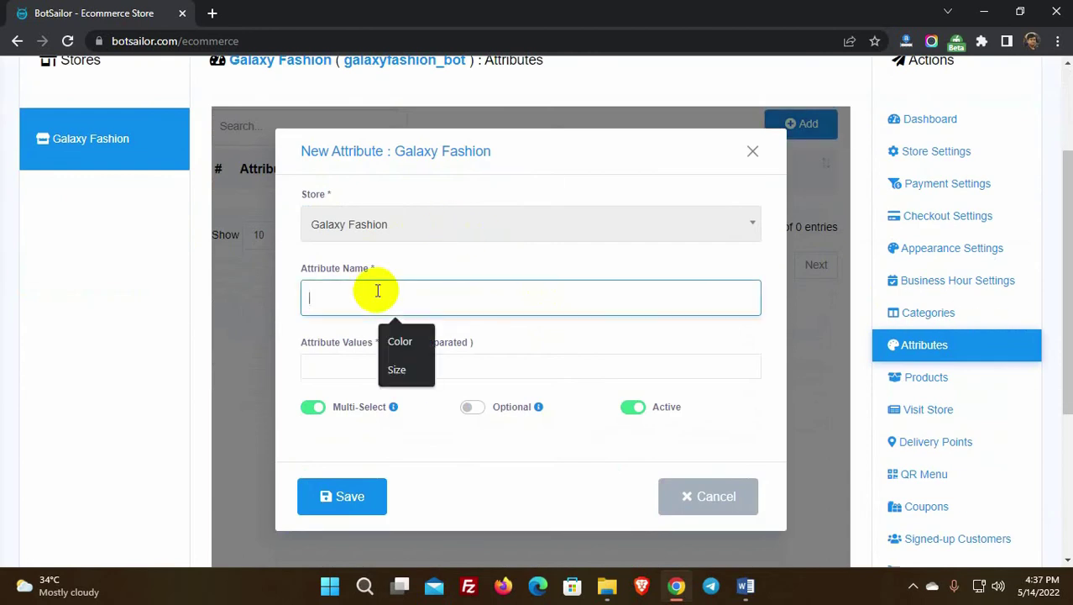
text(Size)
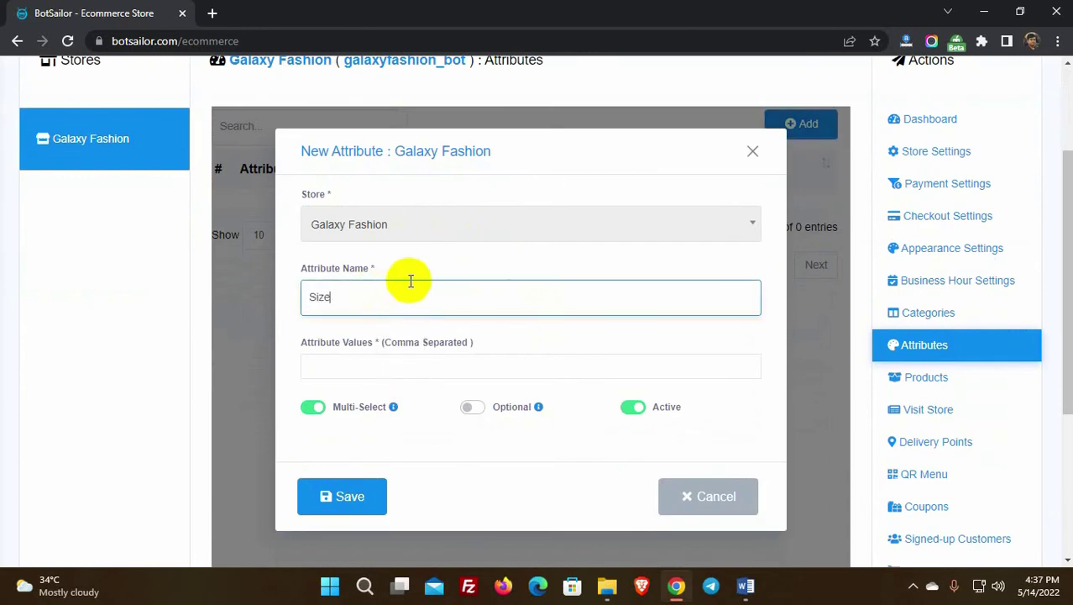
Step: Enter the values Small, Medium, Large, Extra Large and XXL, then save the attribute
click(361, 358)
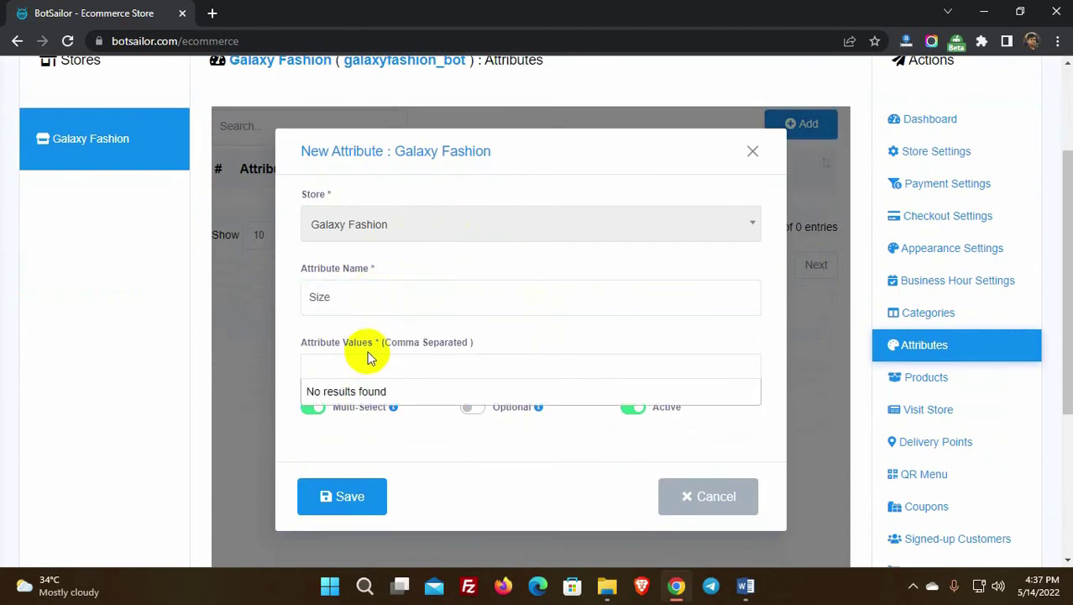
text(Small)
key(Return)
text(Medium)
key(Return)
text(Large)
key(Return)
text(Ex)
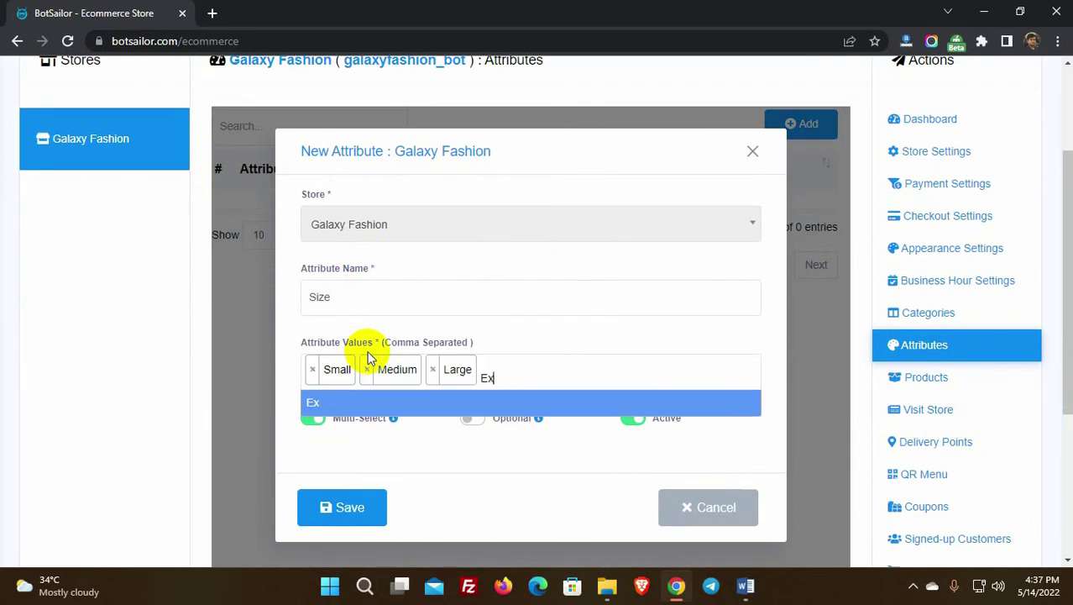
text(tra Large)
key(Return)
text(XXL)
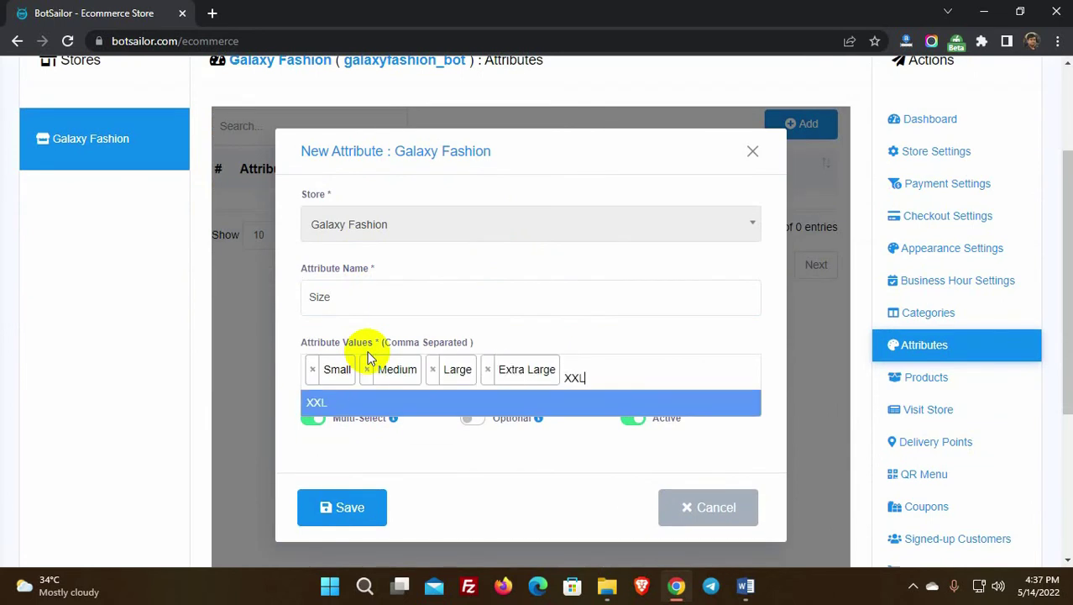
key(Return)
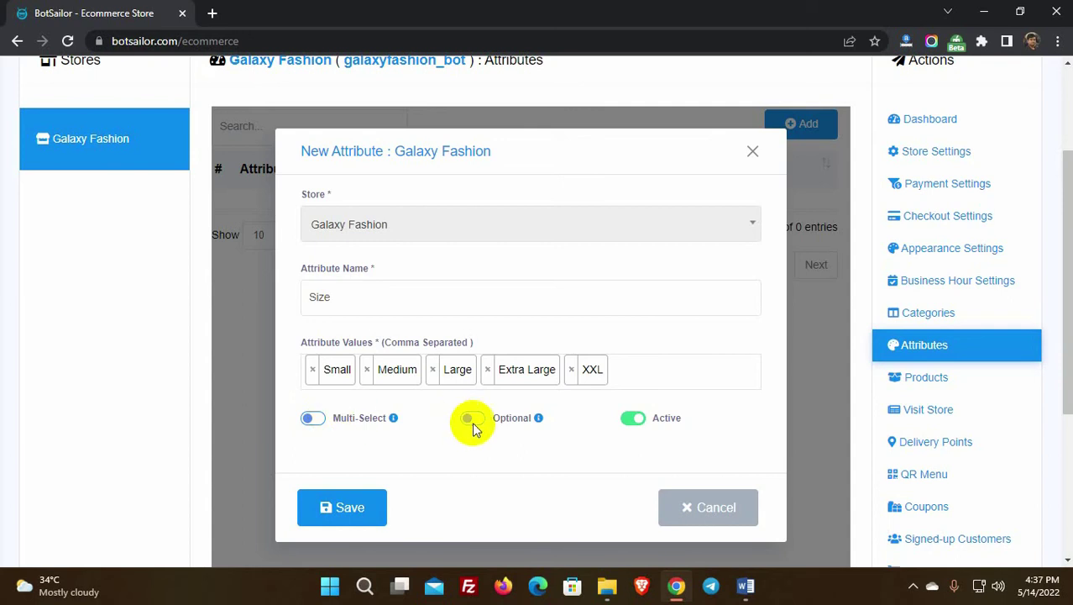
scroll(507, 454, down, 1)
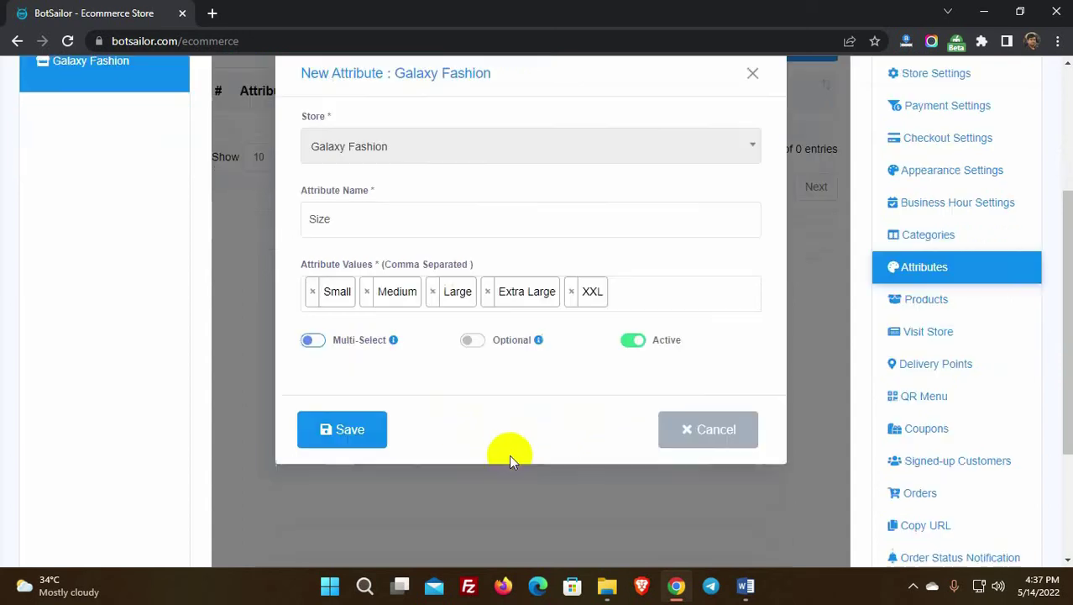
click(633, 343)
click(351, 428)
scroll(553, 371, up, 2)
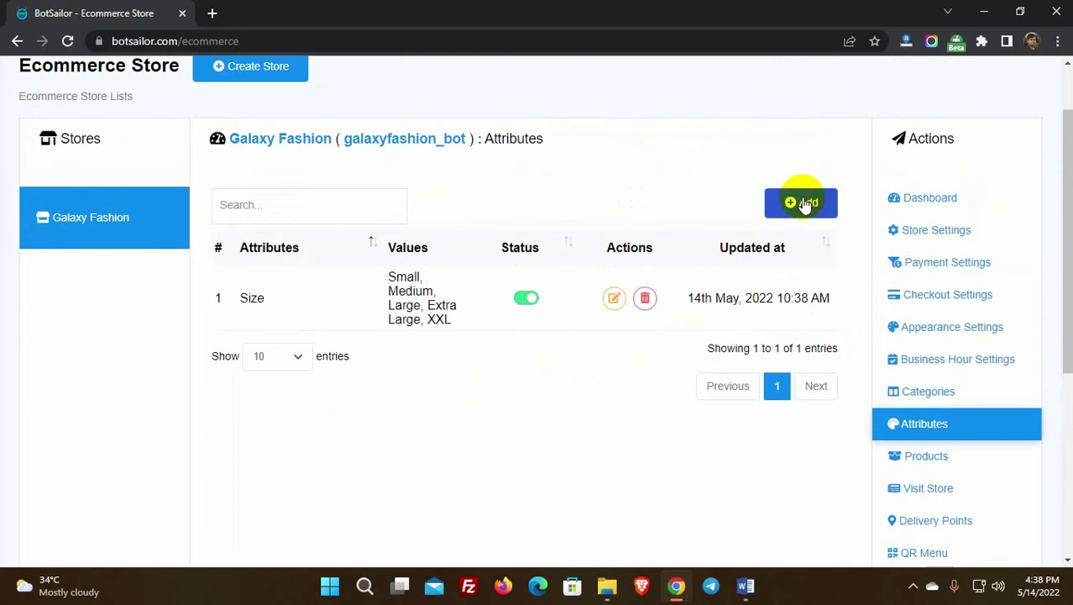
Step: Save a Color attribute with values Red, Gree, Blue and SkyBlue
click(804, 202)
scroll(539, 319, down, 1)
click(507, 290)
text(Co)
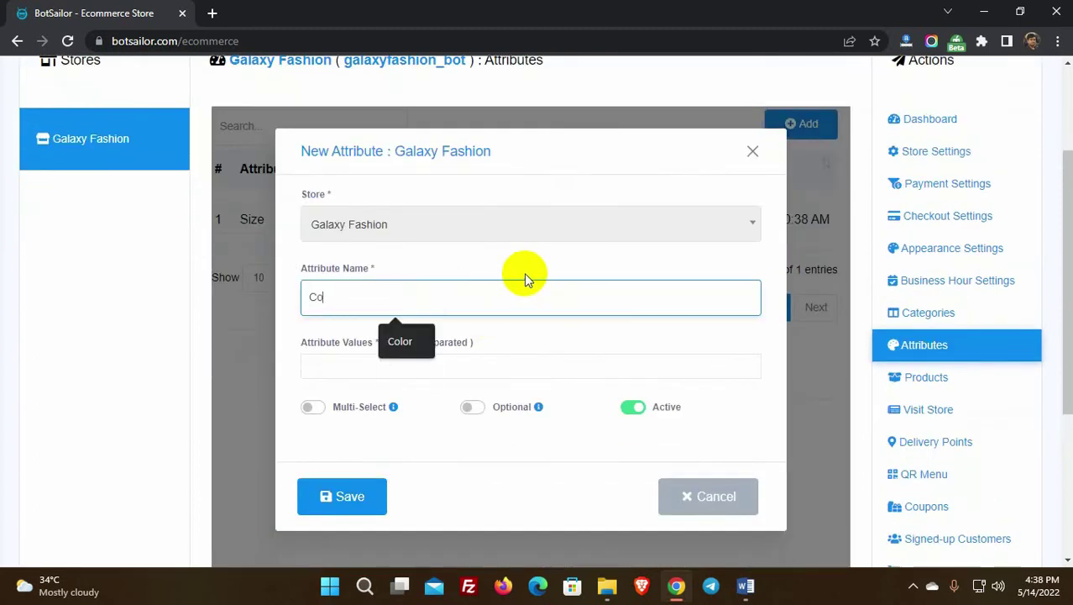
text(lor)
click(401, 357)
text(Red,G)
text(ree,Blue,)
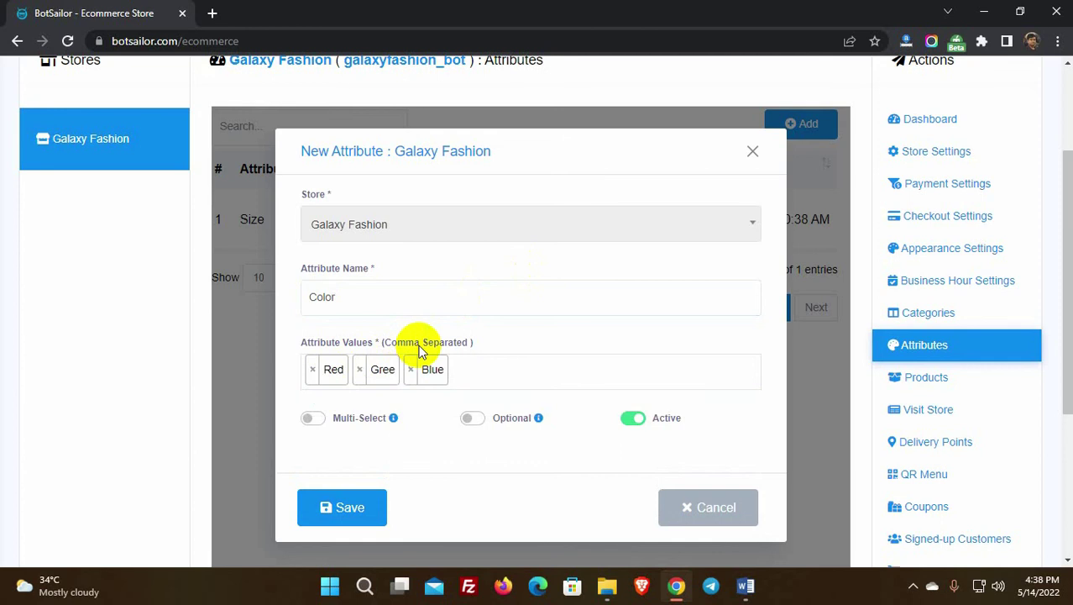
text(SkyBlue,)
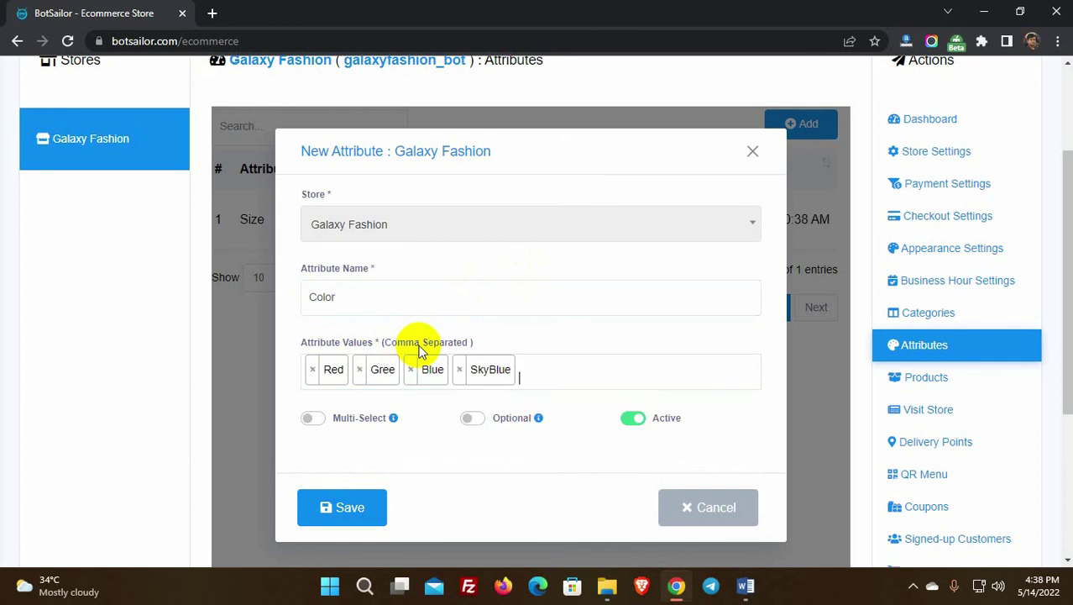
scroll(412, 411, down, 1)
click(342, 433)
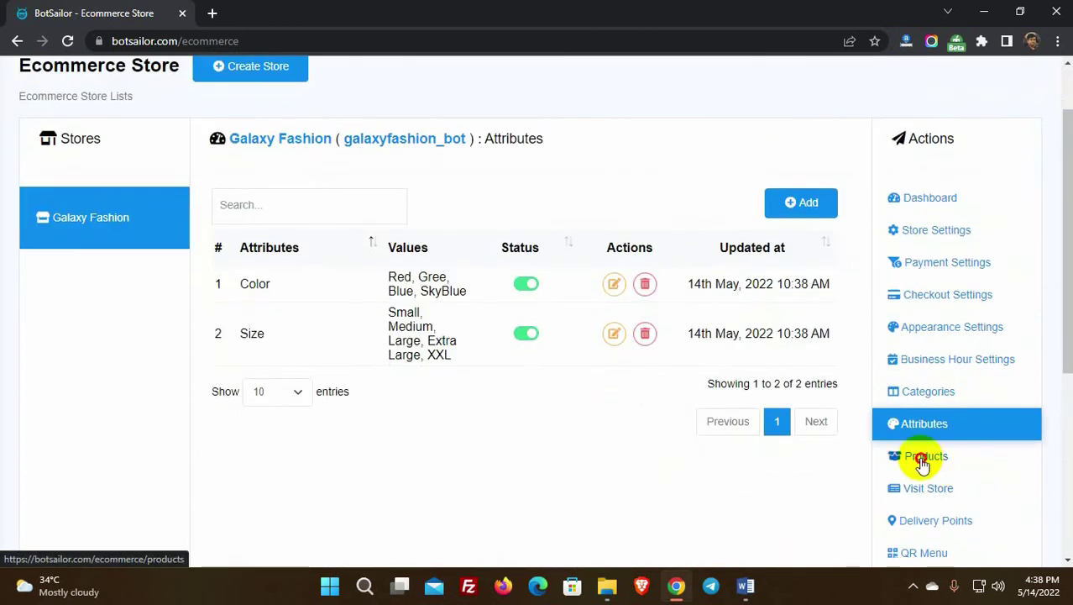
click(922, 459)
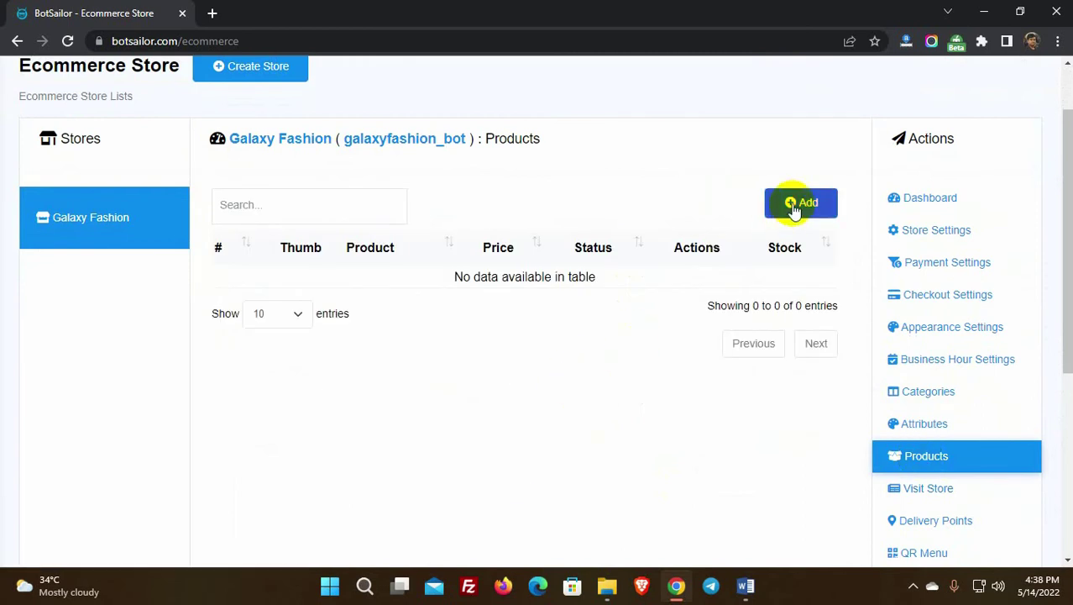
Step: Start a new product Full Sleeve Shirt with original price 80 and sell price 75
click(805, 208)
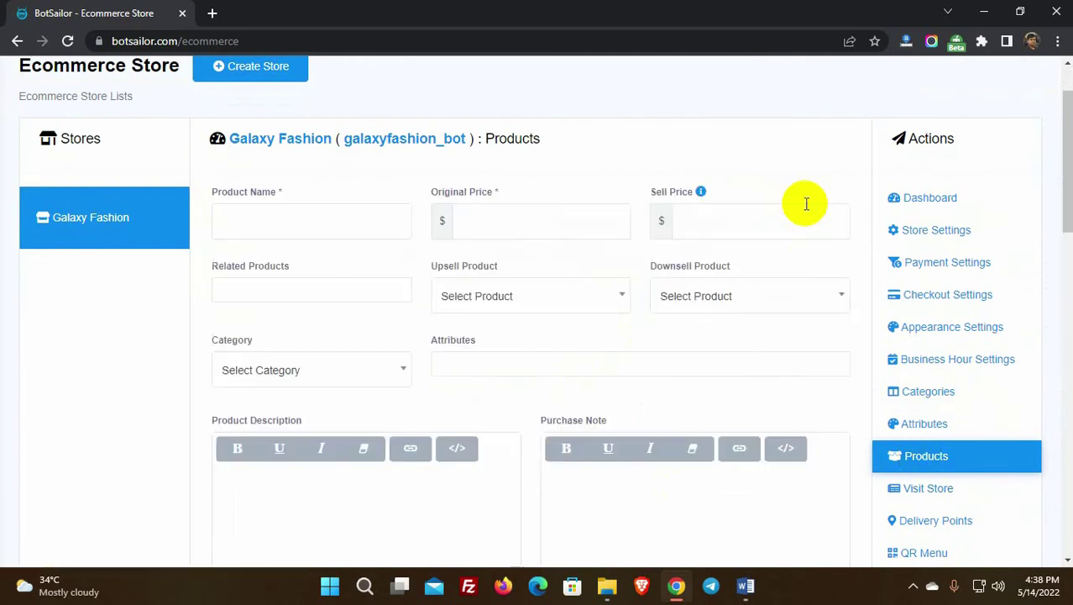
click(250, 219)
text(Full S)
click(334, 265)
click(497, 220)
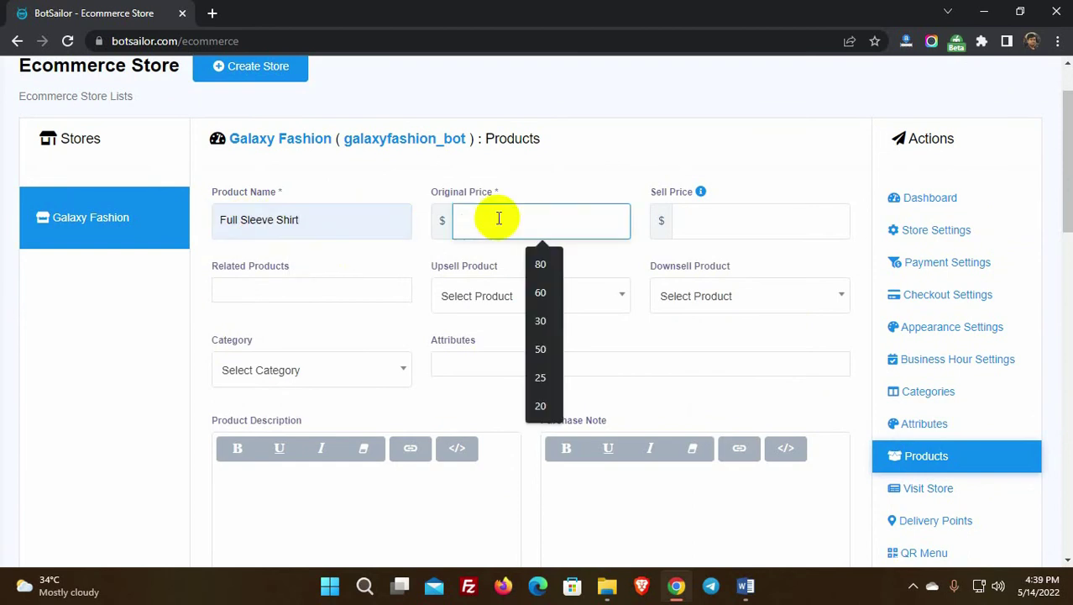
click(491, 258)
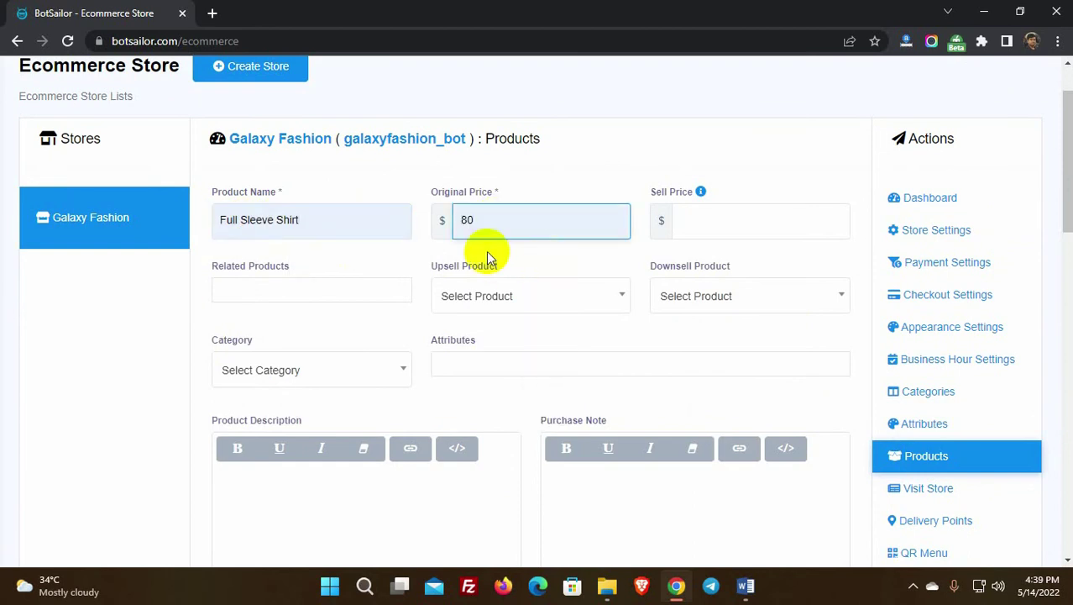
click(689, 221)
text(75)
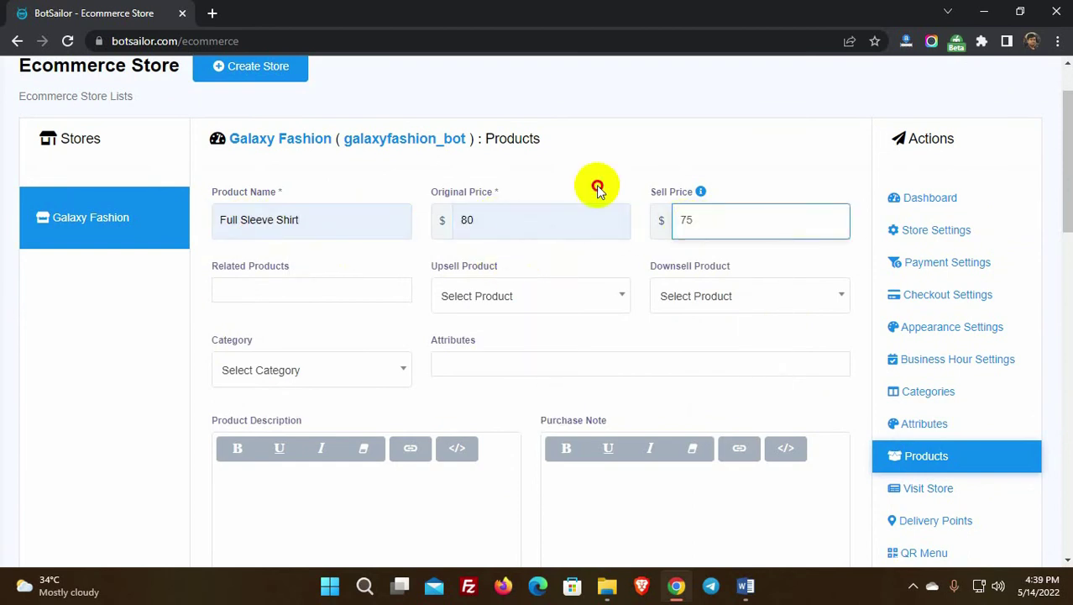
click(343, 335)
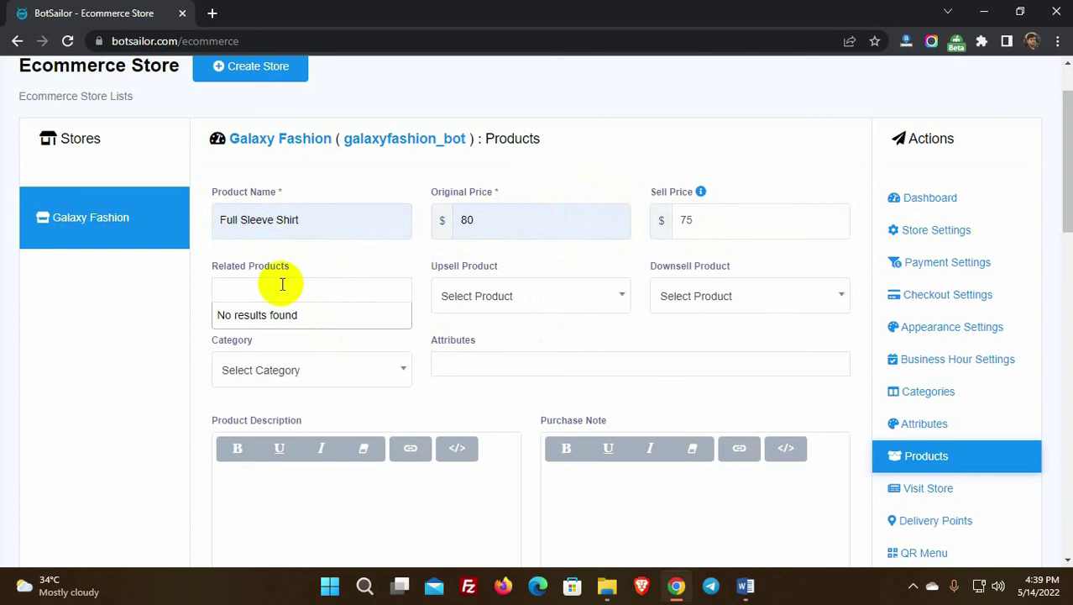
Step: Leave upsell and downsell empty, set category Men's Fashion, and add the Size attribute
click(480, 298)
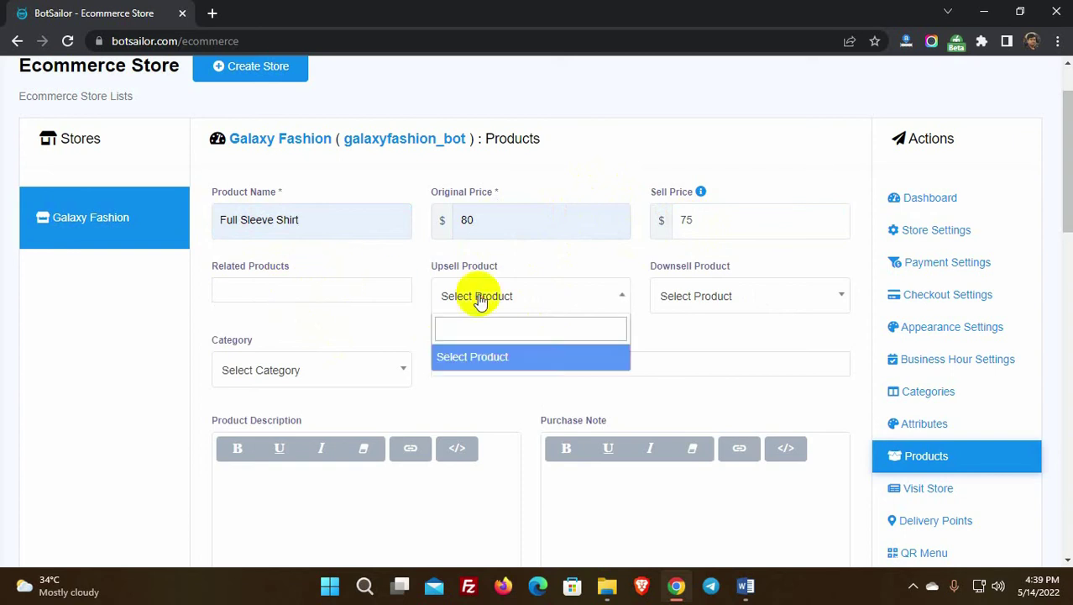
click(498, 299)
click(696, 299)
click(695, 299)
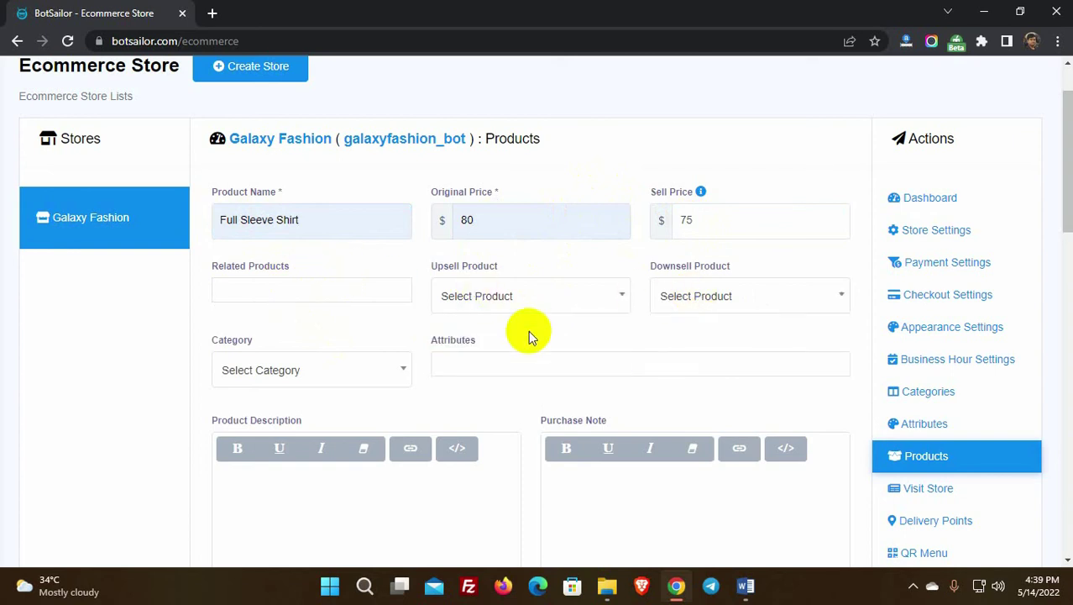
scroll(244, 332, down, 1)
click(320, 292)
click(284, 382)
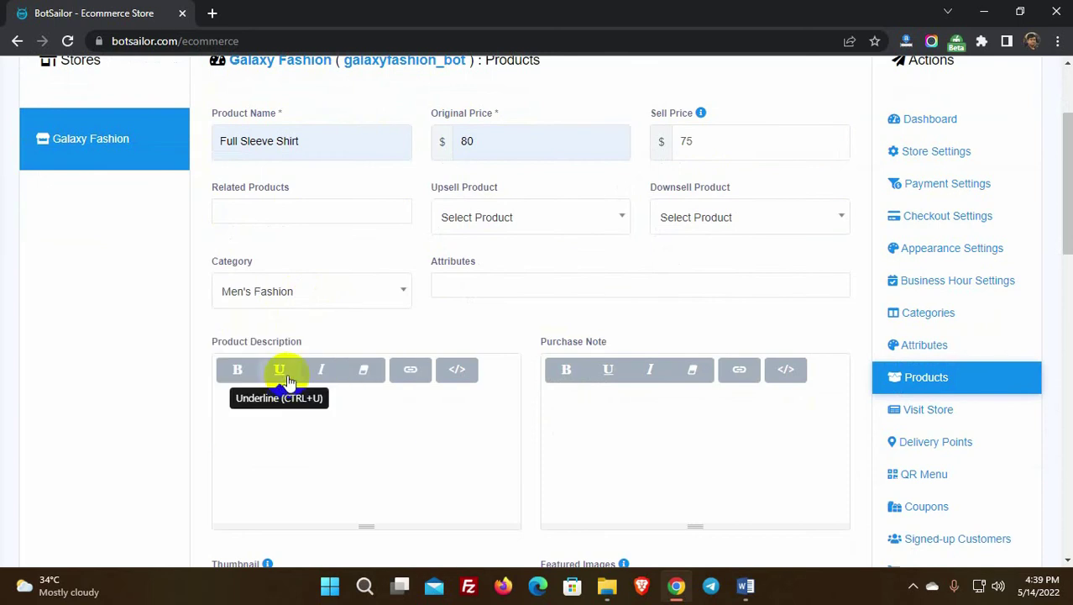
click(476, 287)
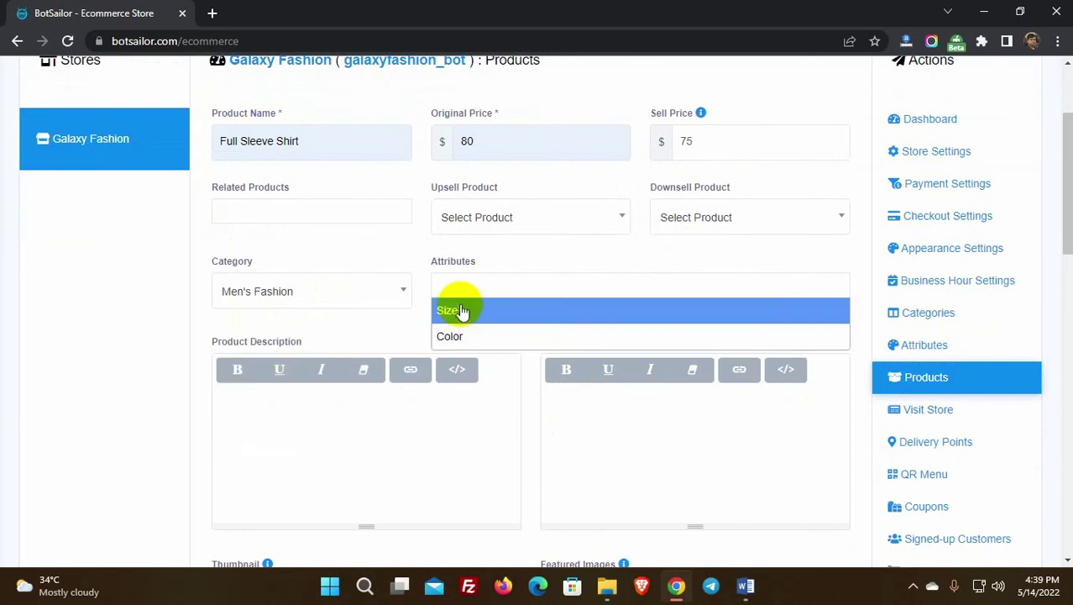
click(460, 313)
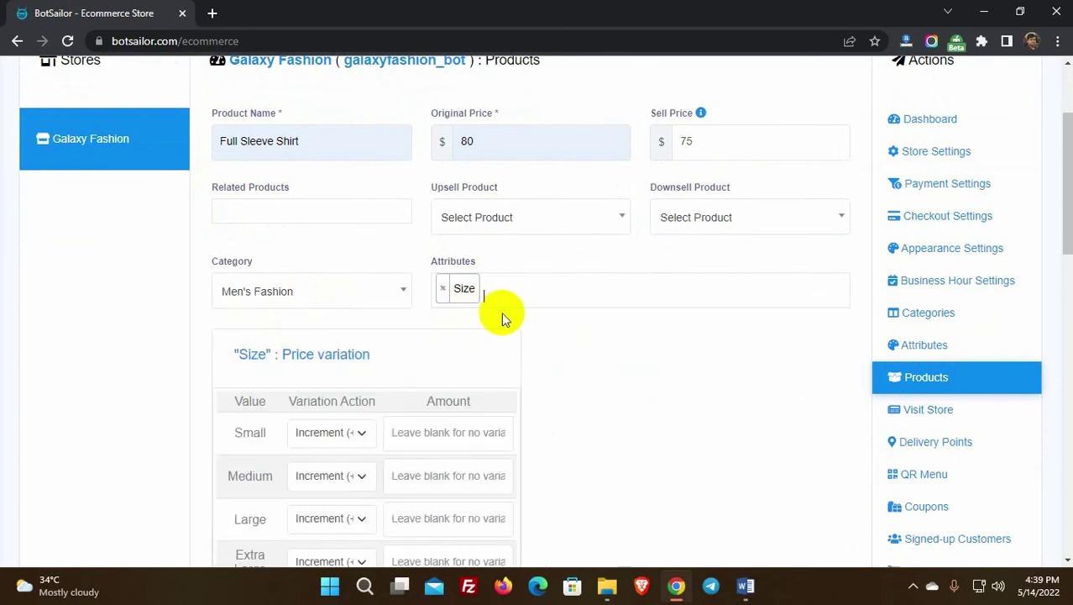
Step: Set a price increment of 5 for the Extra Large size
scroll(477, 317, down, 2)
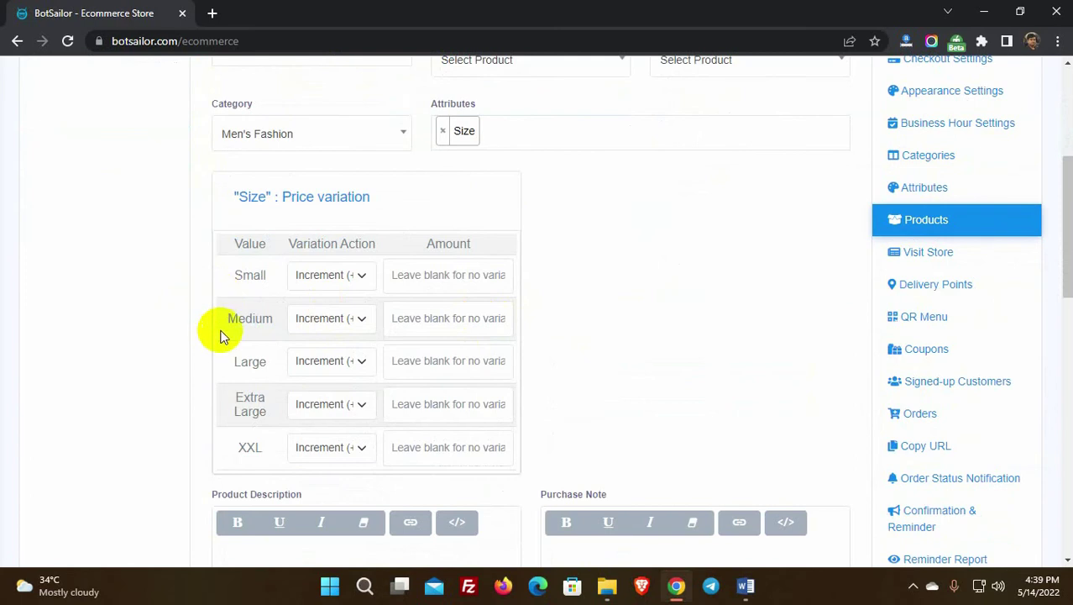
double_click(249, 397)
click(359, 404)
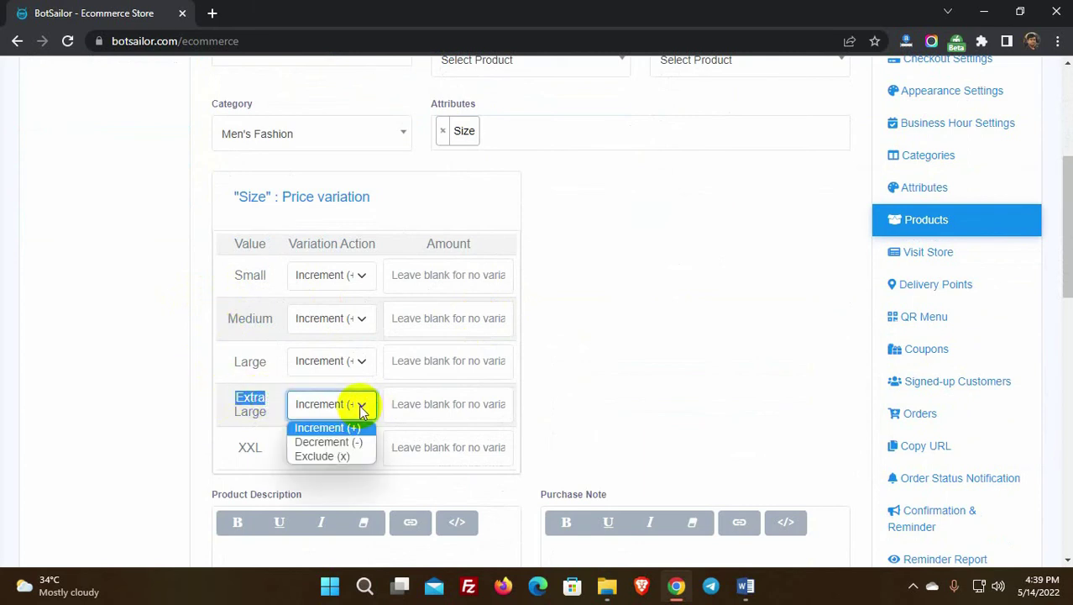
click(348, 425)
click(433, 406)
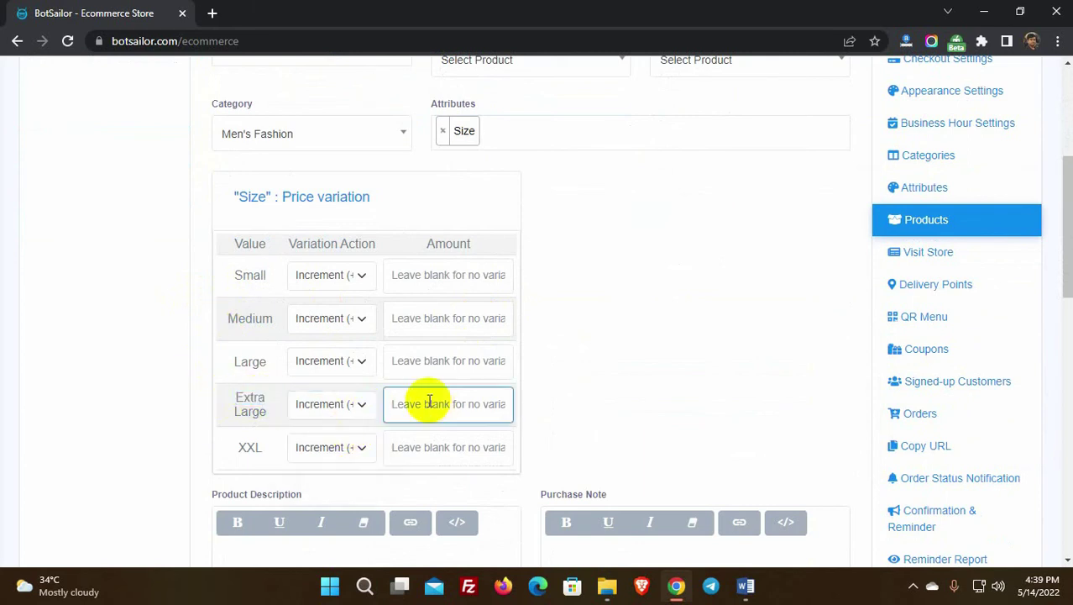
text(5)
scroll(206, 415, down, 3)
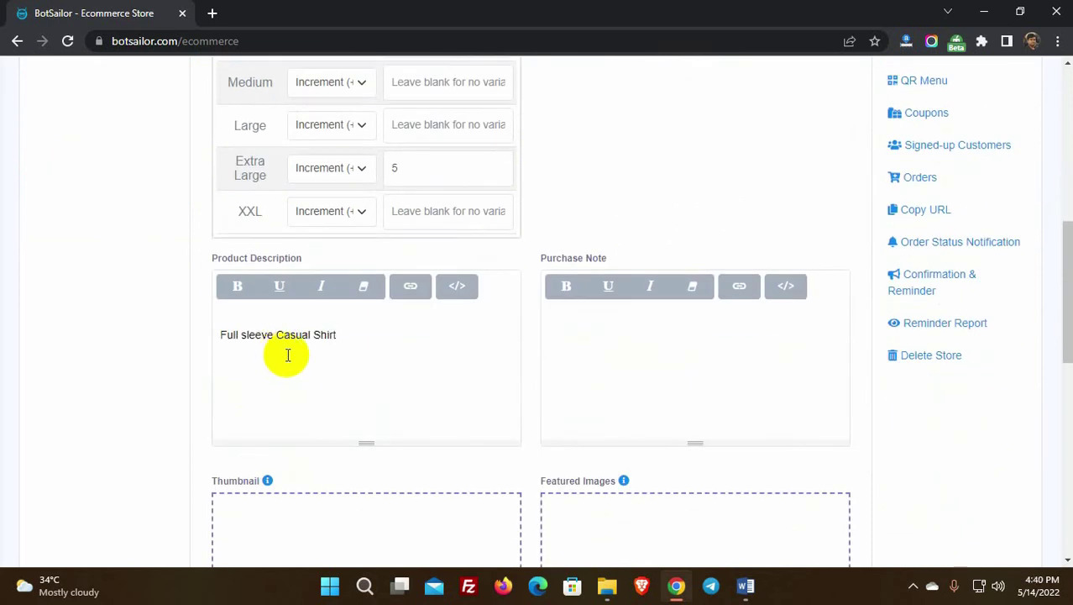
Step: Add the plaid shirt image as both the thumbnail and the featured image
scroll(65, 323, down, 3)
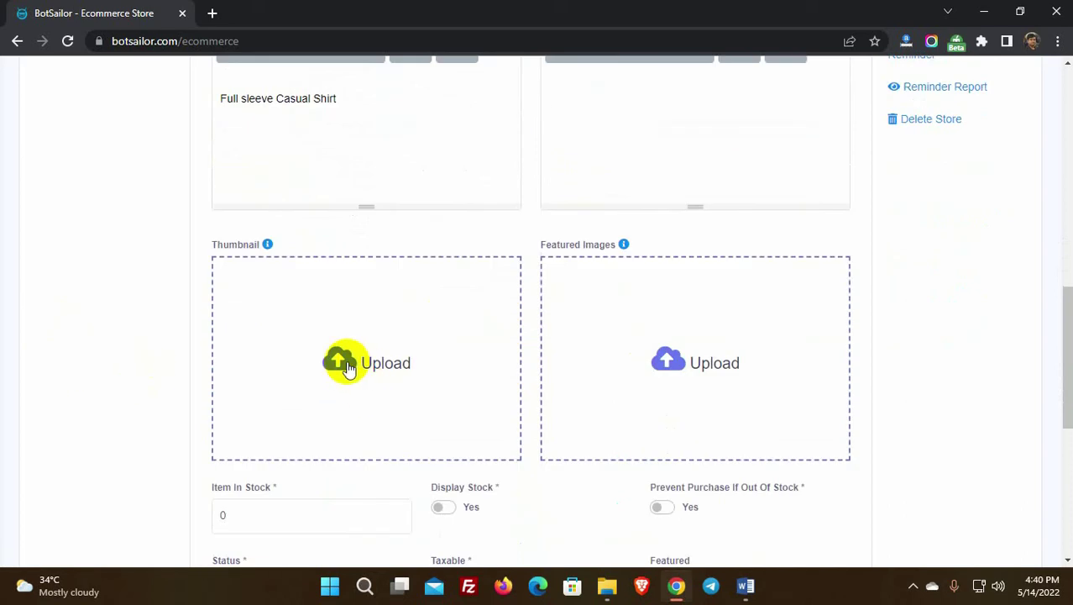
click(348, 369)
click(264, 160)
click(404, 349)
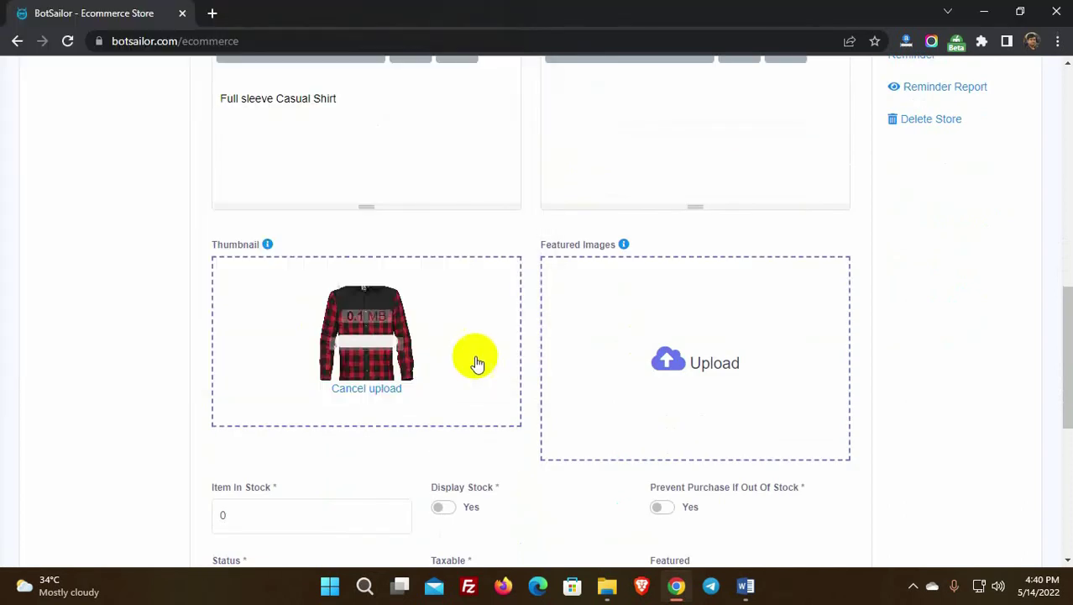
click(694, 375)
click(269, 164)
click(407, 353)
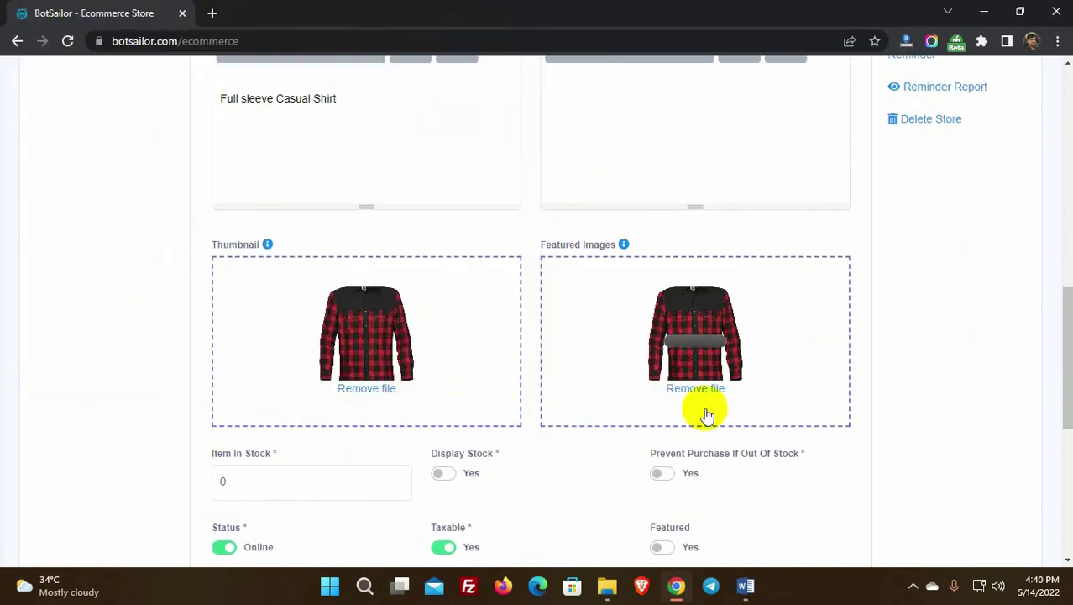
Step: Set stock to 100, block out-of-stock purchases, and save the Full Sleeve Shirt
scroll(706, 415, down, 2)
click(258, 326)
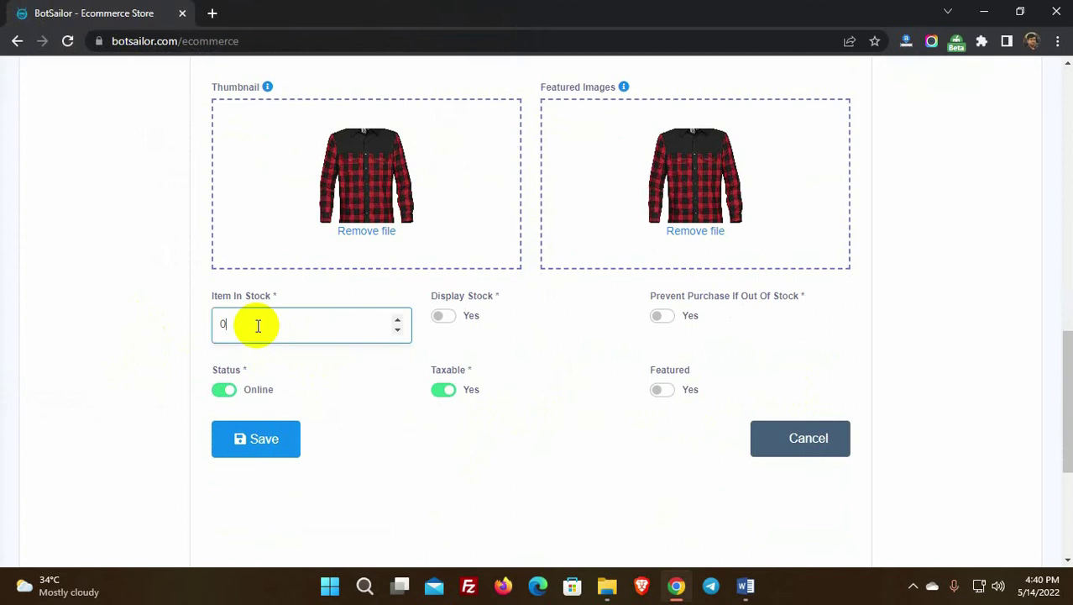
drag(258, 326, 216, 326)
click(496, 351)
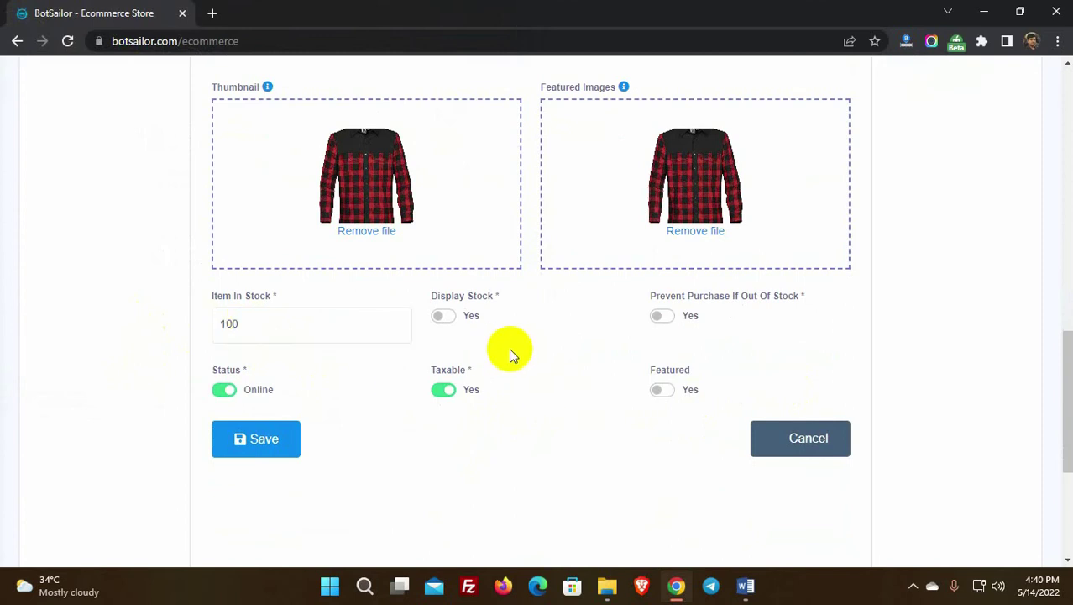
drag(434, 295, 495, 294)
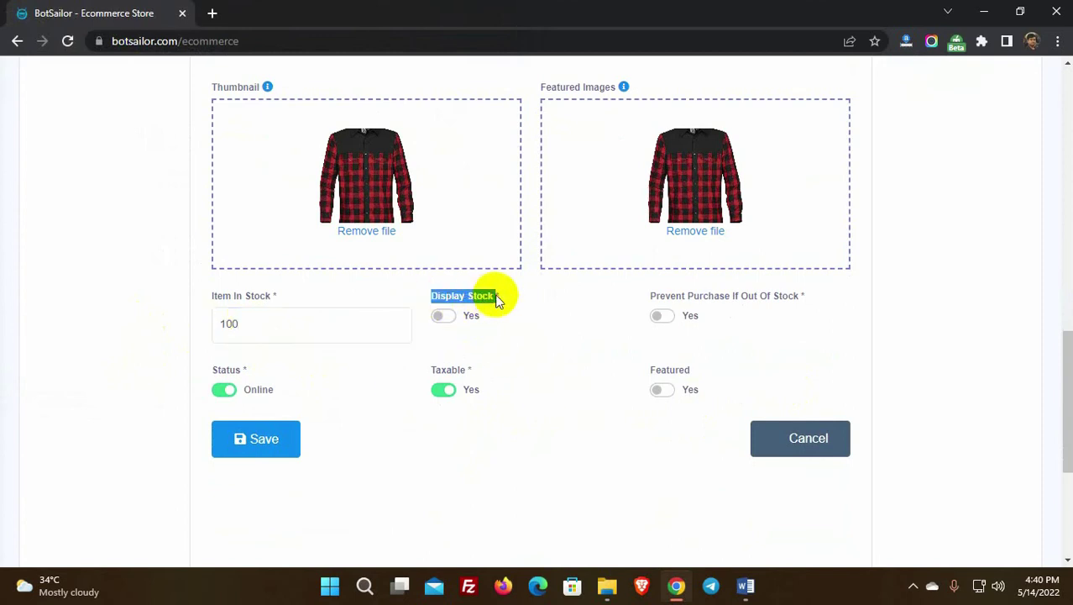
click(653, 302)
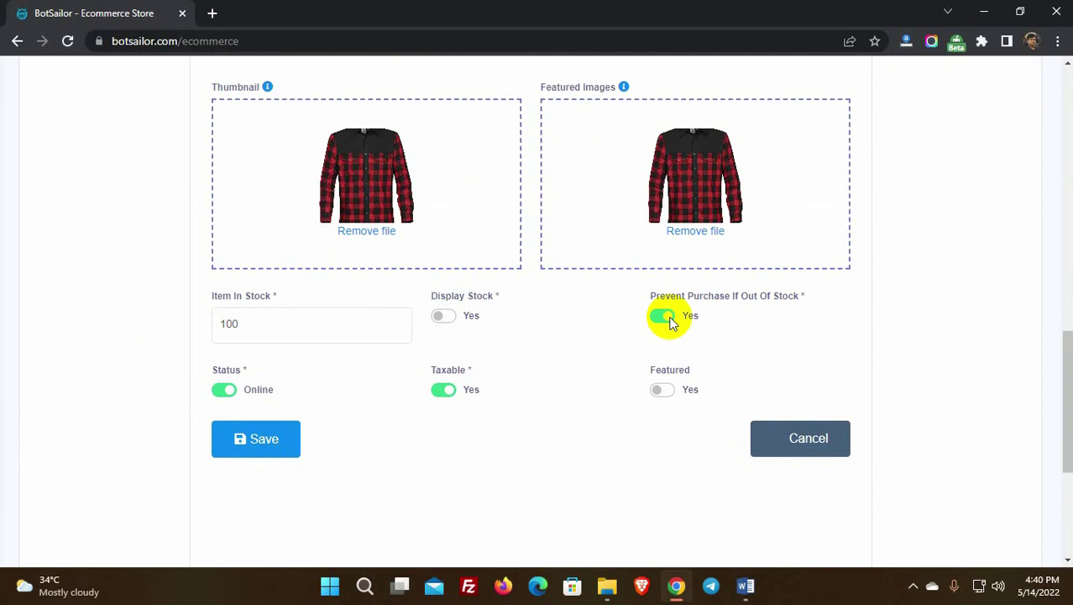
double_click(249, 391)
double_click(479, 390)
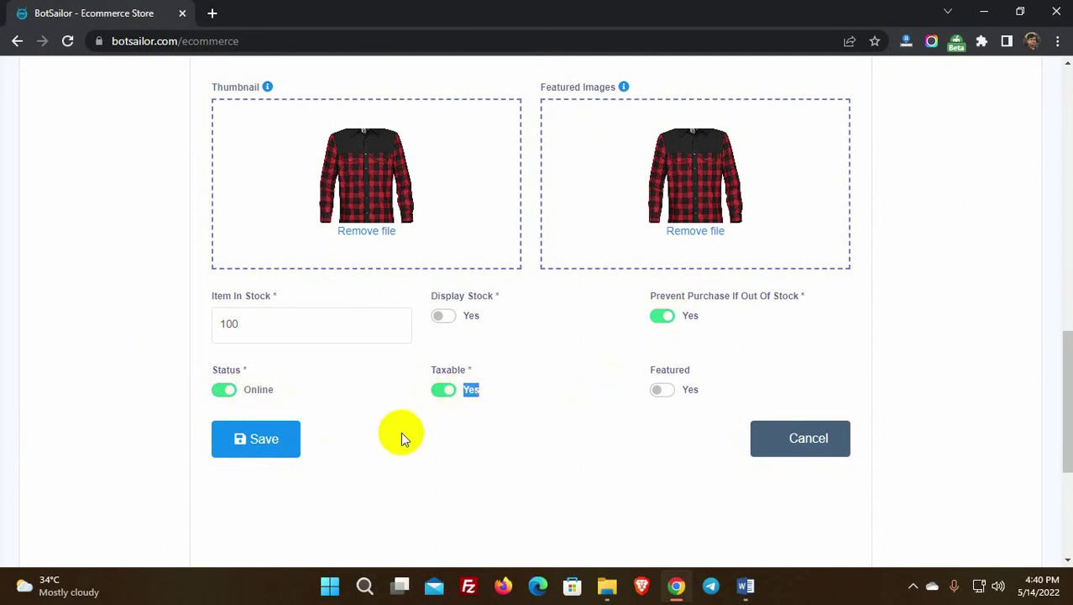
drag(642, 375, 719, 372)
click(696, 389)
click(263, 446)
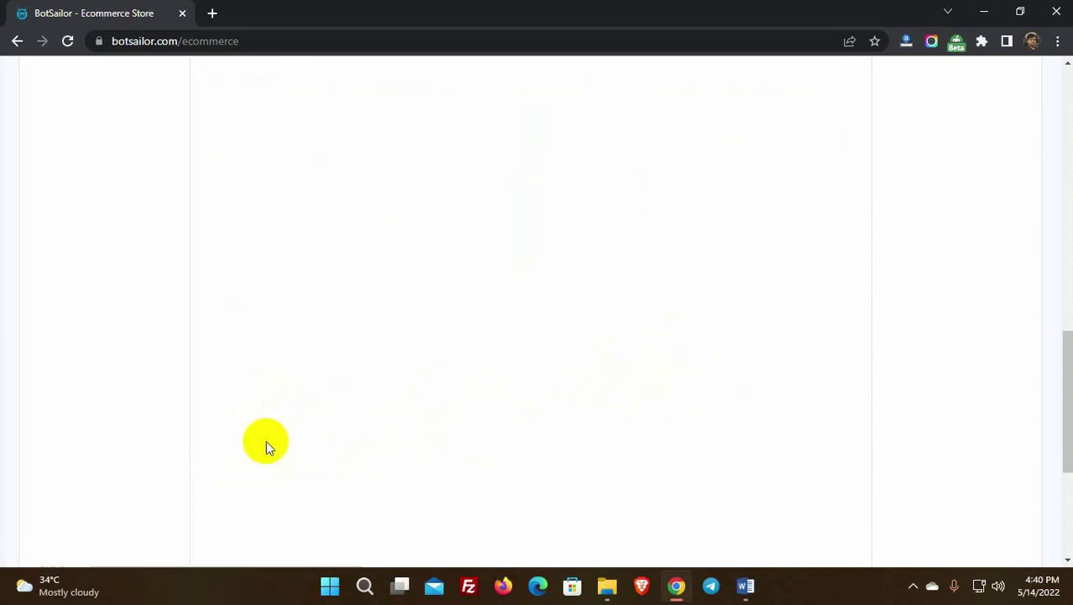
scroll(269, 445, up, 6)
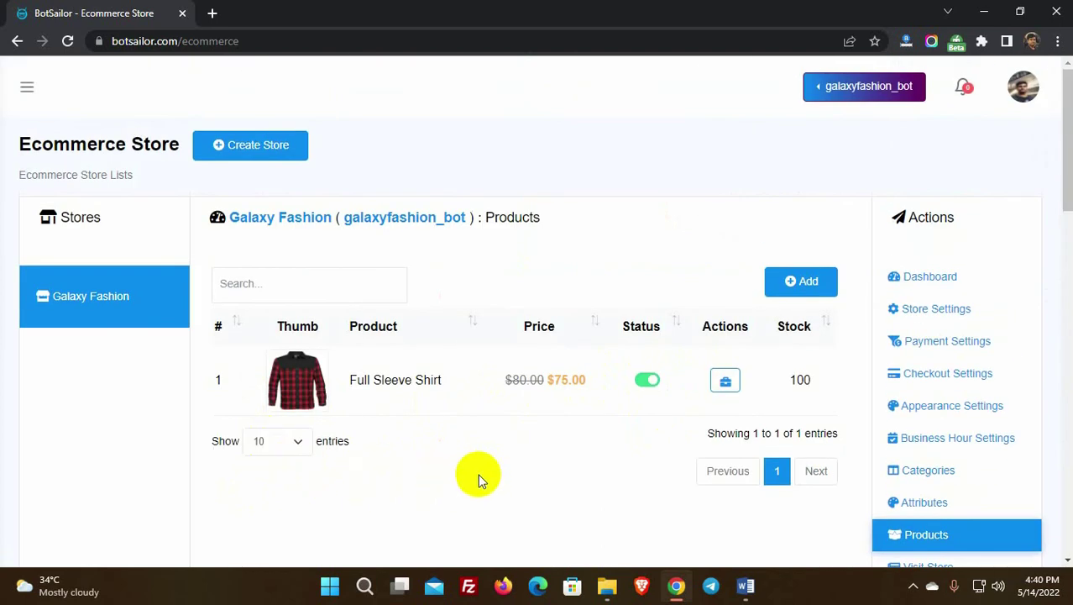
Step: Start a new product named 'WOmen's Top' with original price 60
click(802, 281)
click(287, 297)
text(WOmen's Top)
click(523, 294)
text(60)
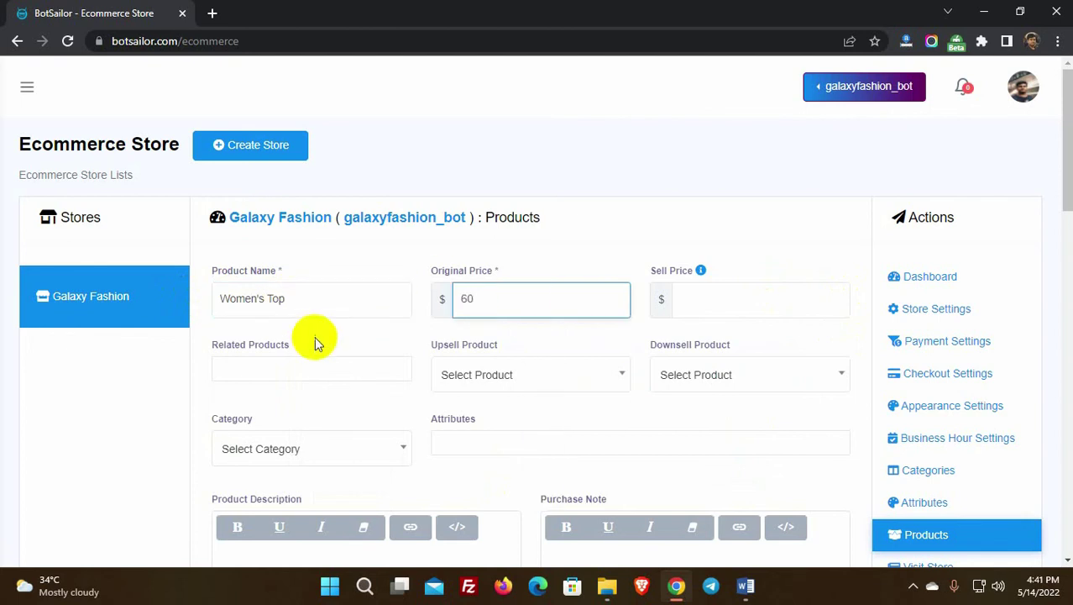
scroll(314, 340, down, 2)
Step: Choose Full Sleeve Shirt as upsell, Women's Fashion category, and Size and Color attributes
click(512, 217)
click(499, 277)
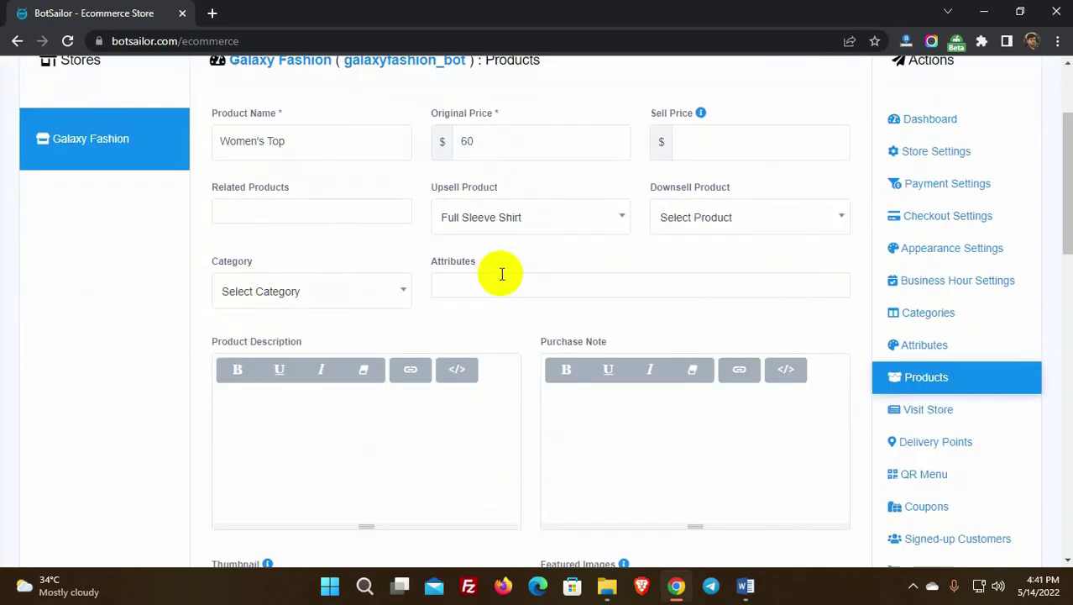
click(286, 292)
click(260, 404)
click(481, 286)
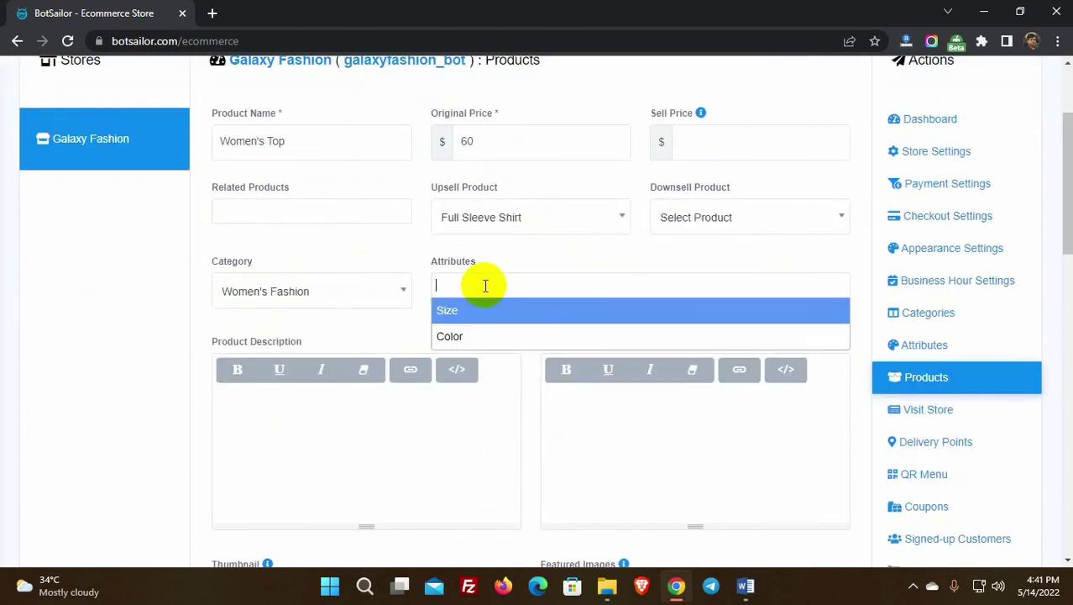
click(491, 310)
click(504, 343)
Step: Use the teal dress image as the top's thumbnail and featured image
scroll(293, 371, down, 1)
scroll(292, 370, down, 5)
click(383, 300)
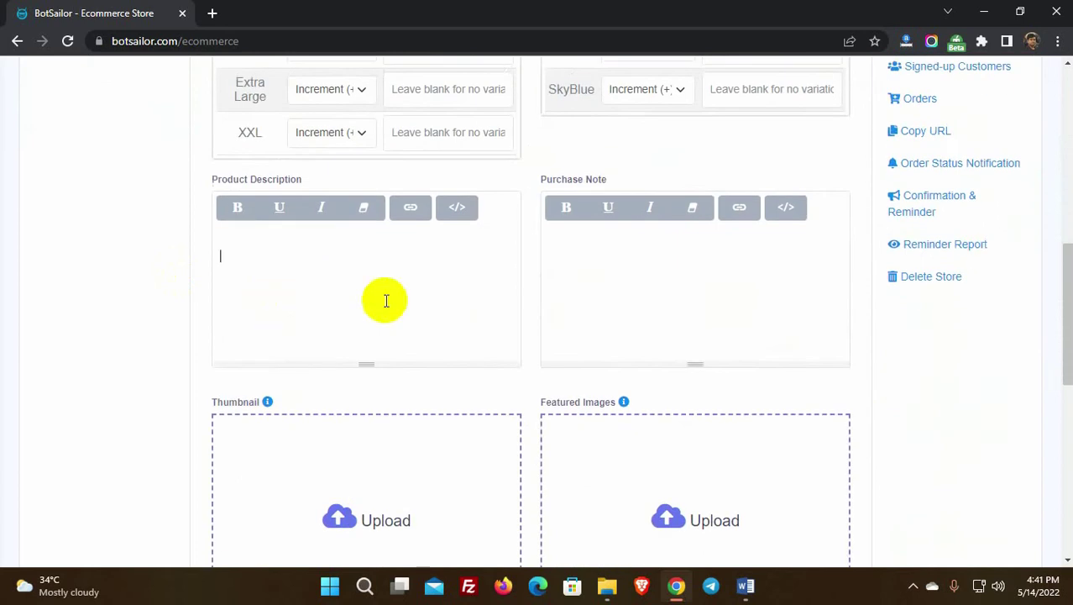
scroll(383, 300, down, 2)
click(360, 359)
key(Return)
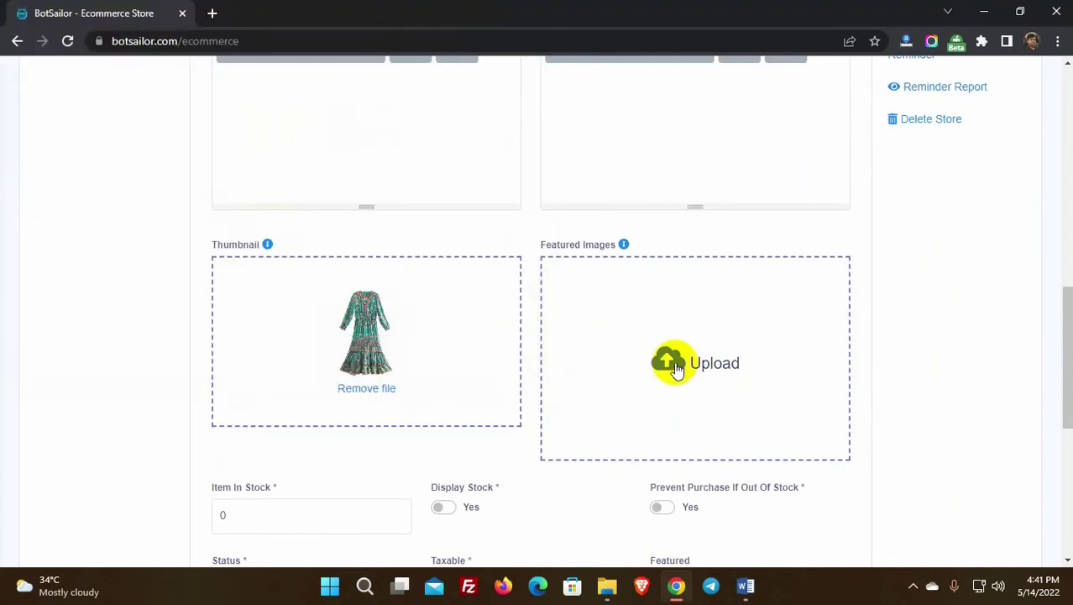
click(671, 361)
scroll(294, 290, down, 2)
double_click(282, 269)
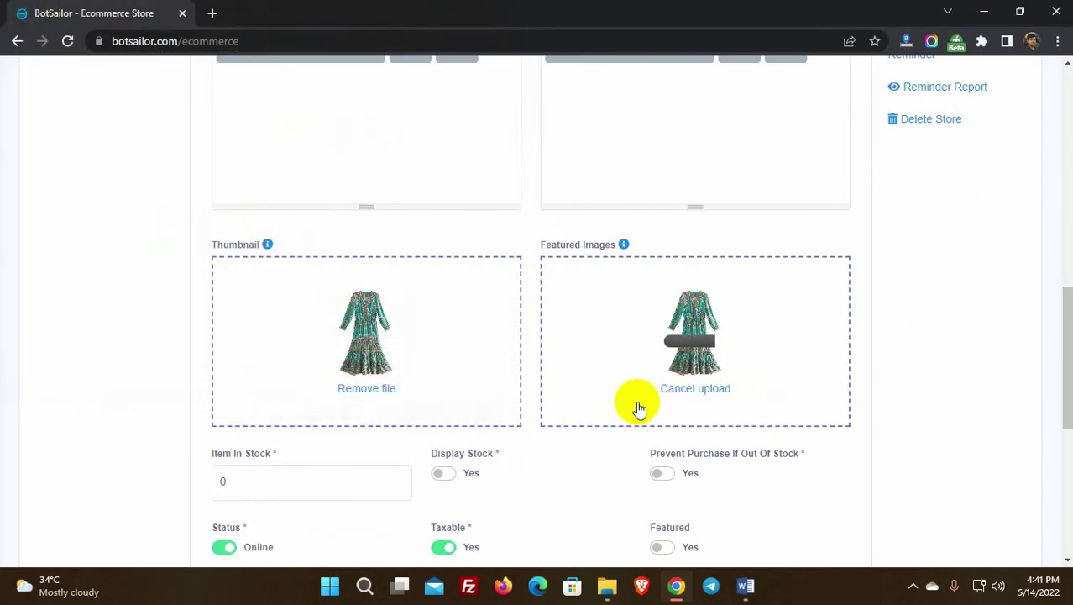
Step: Replace the stock quantity with 100
scroll(635, 406, down, 3)
click(232, 323)
key(BackSpace)
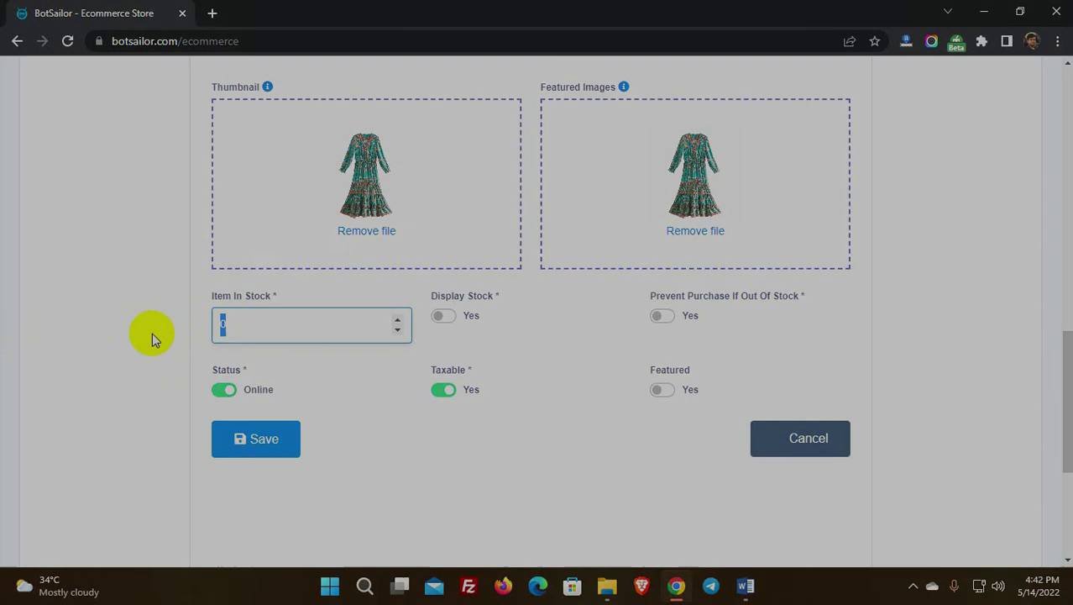
text(100)
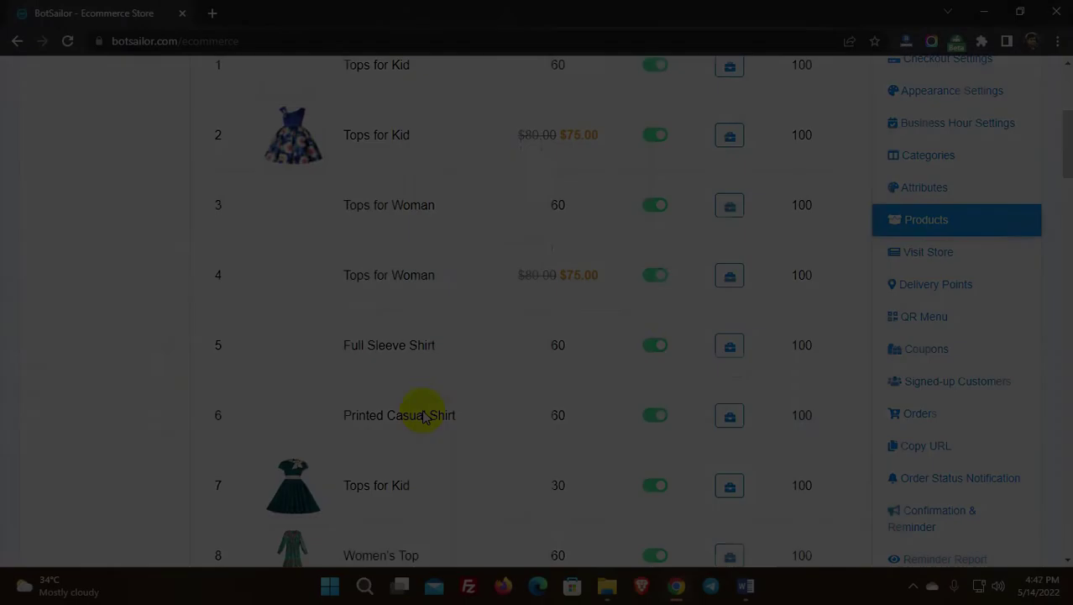
scroll(419, 412, up, 5)
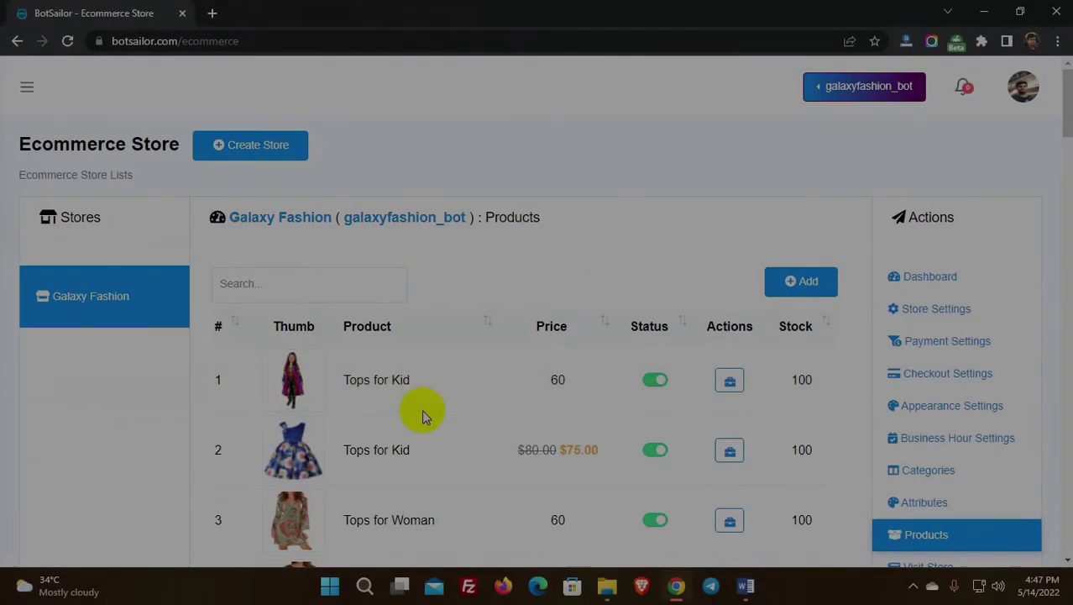
Step: Preview the live storefront in a new tab, close it, and go to Delivery Points
scroll(666, 261, down, 2)
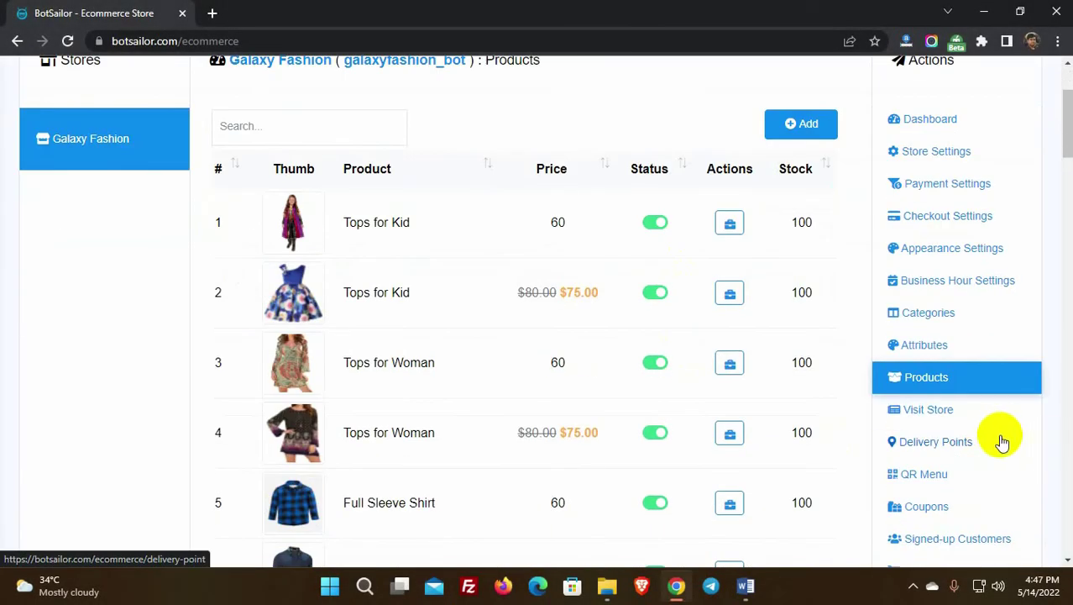
click(923, 414)
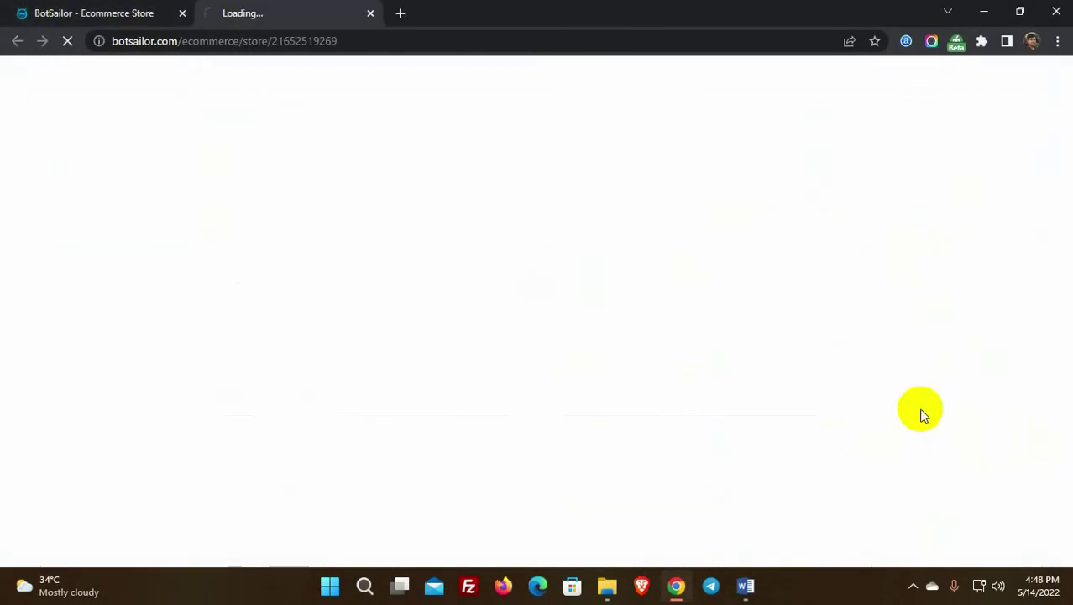
scroll(391, 381, down, 1)
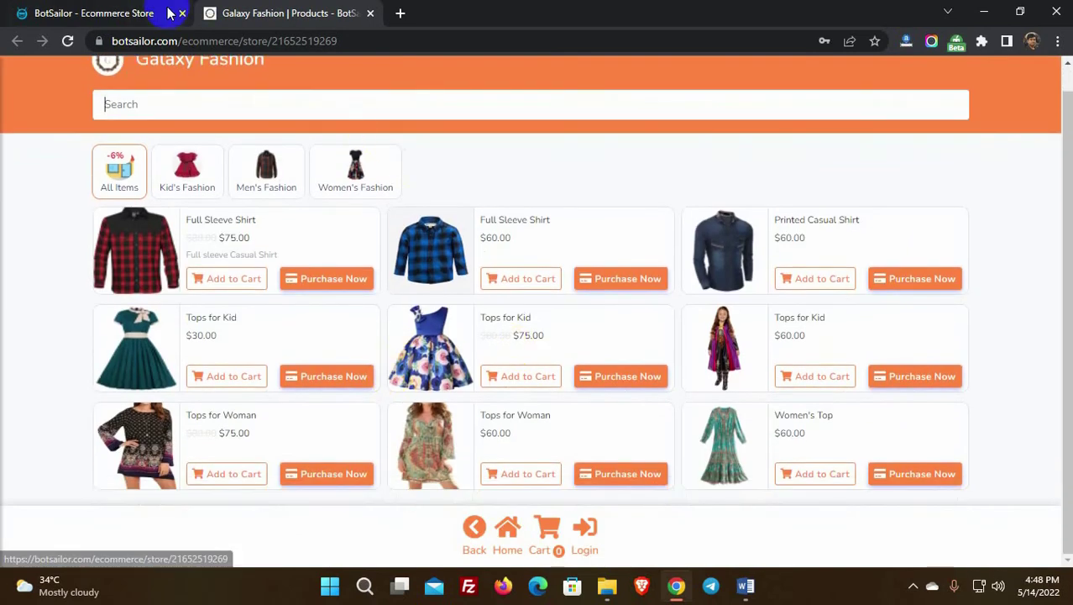
middle_click(336, 13)
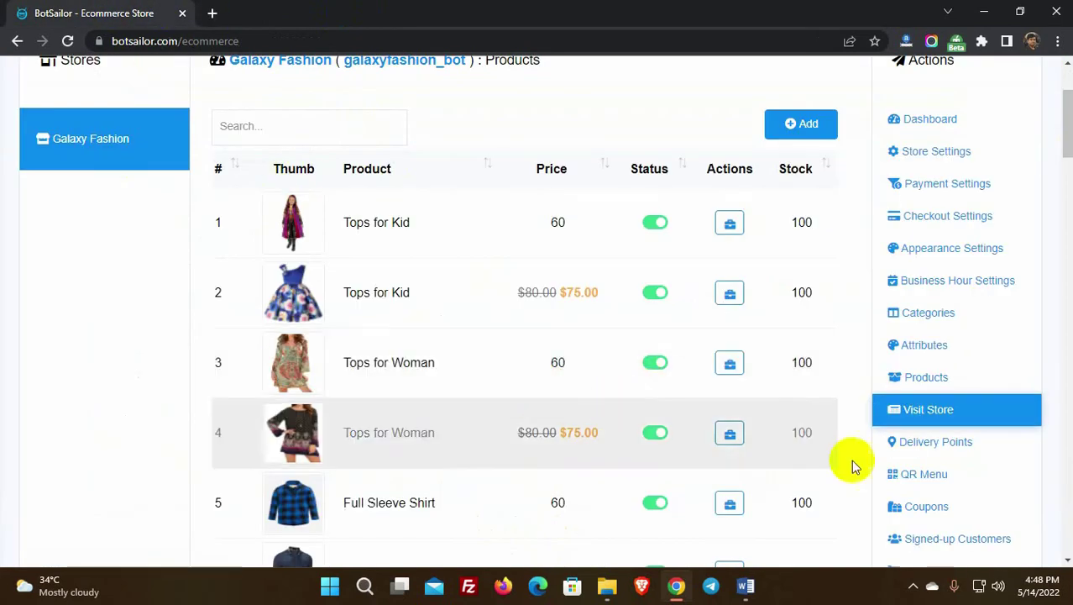
click(935, 443)
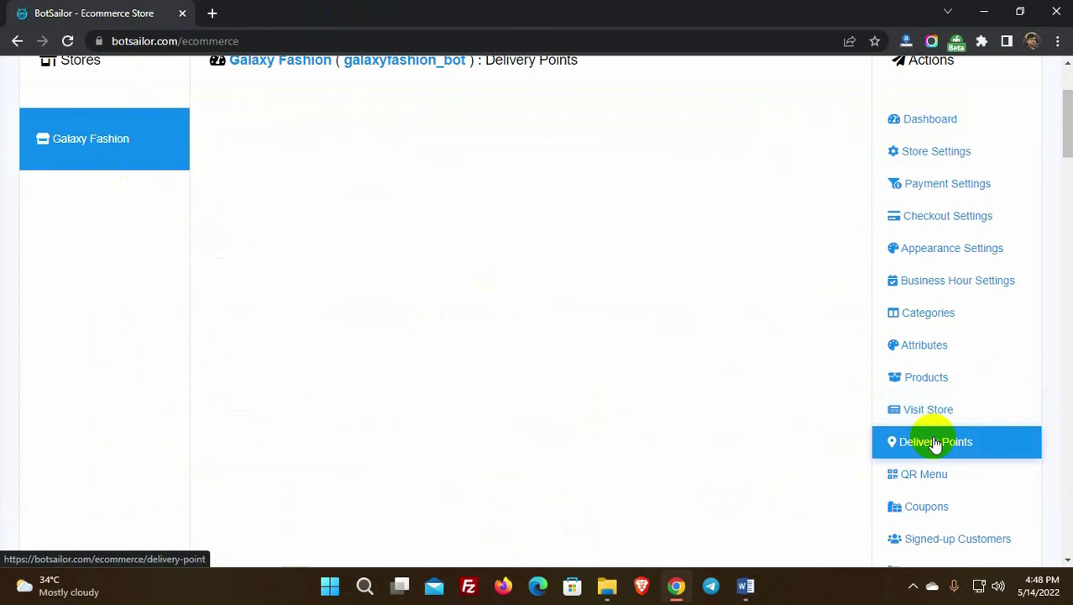
scroll(487, 437, up, 2)
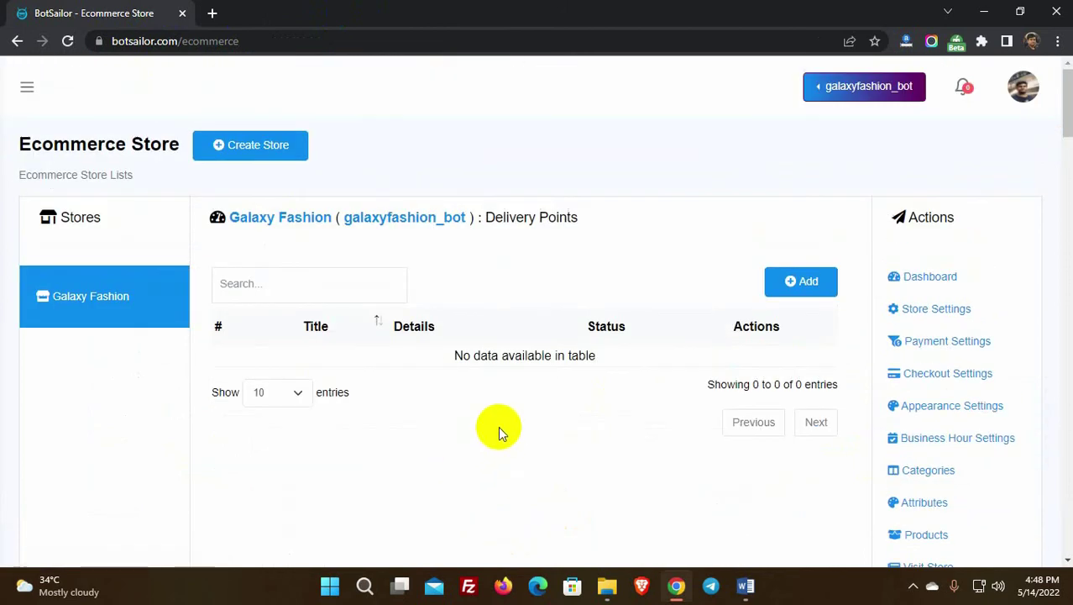
click(801, 281)
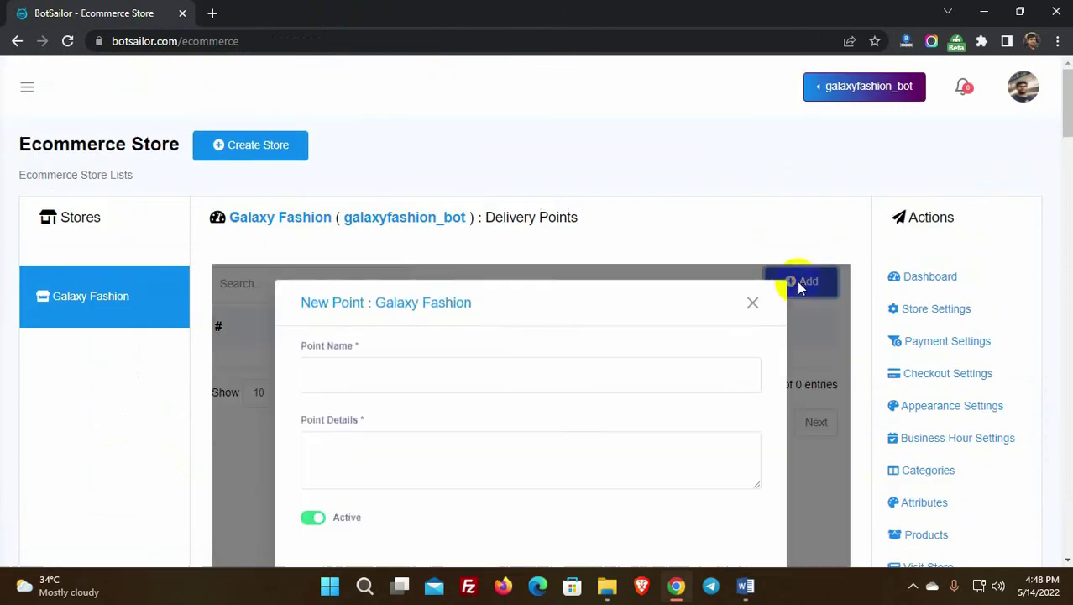
scroll(455, 341, down, 1)
click(422, 300)
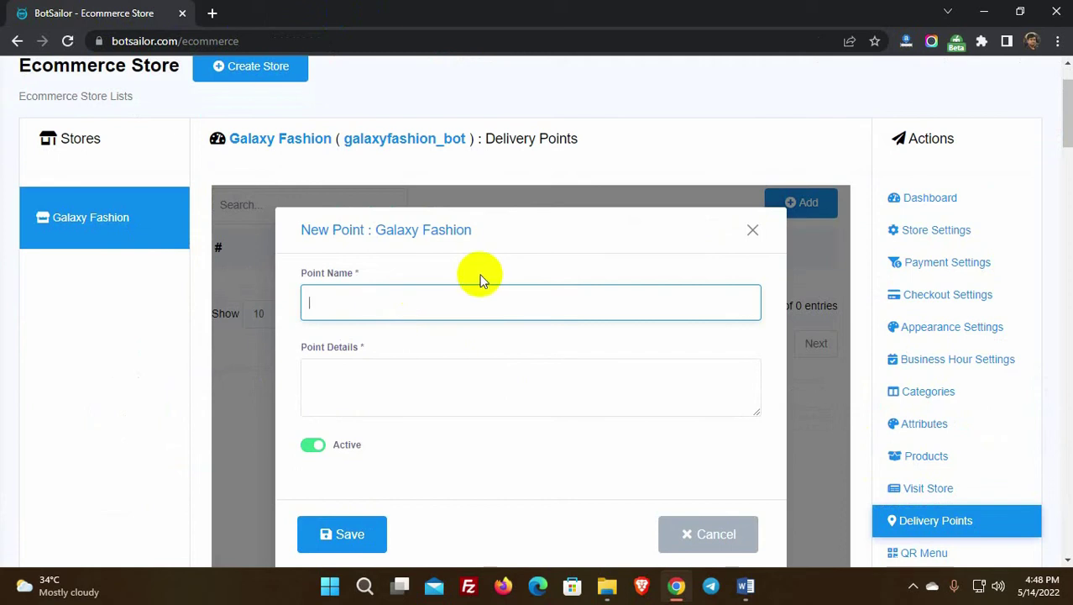
text(Gonok Para)
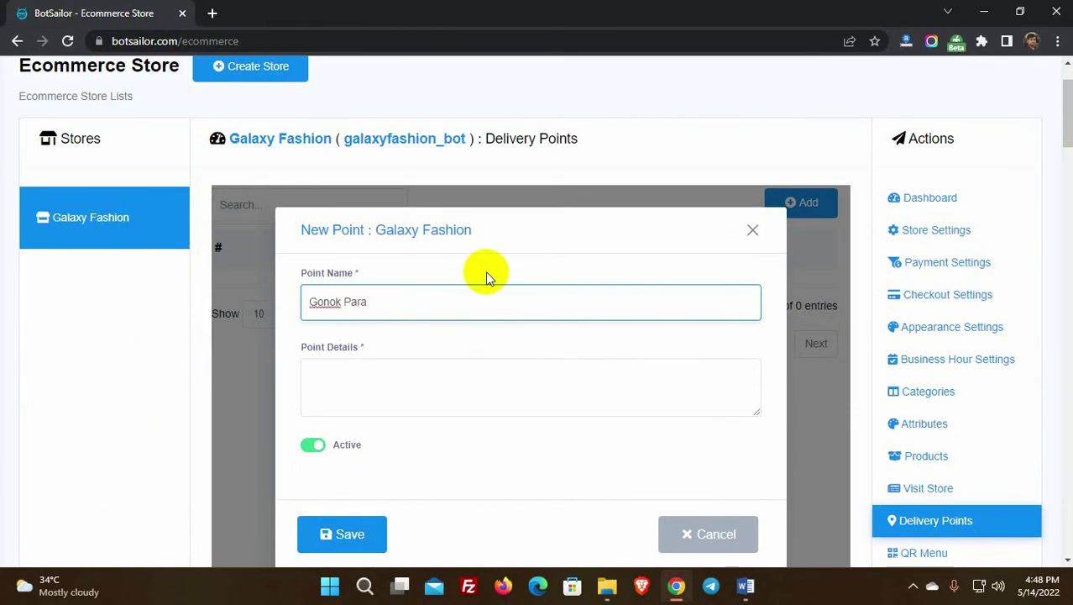
click(427, 382)
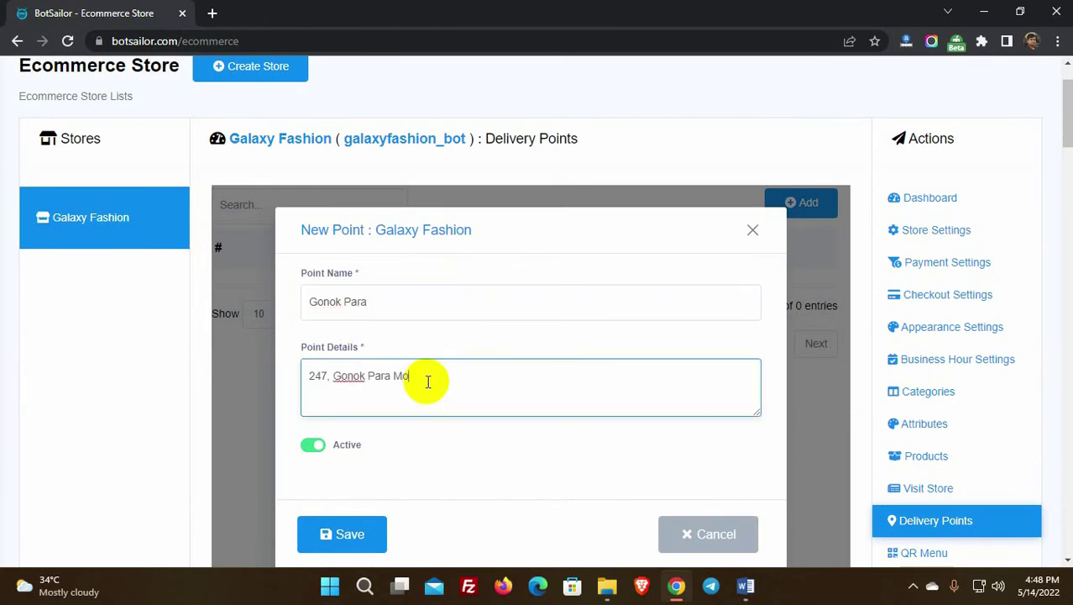
scroll(427, 382, down, 3)
click(353, 301)
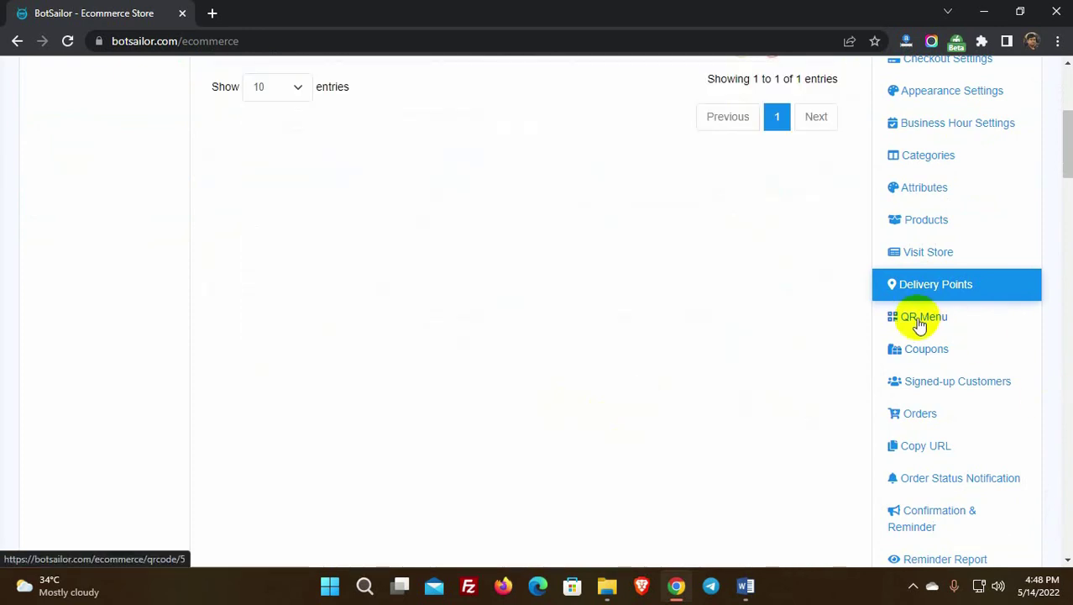
click(920, 321)
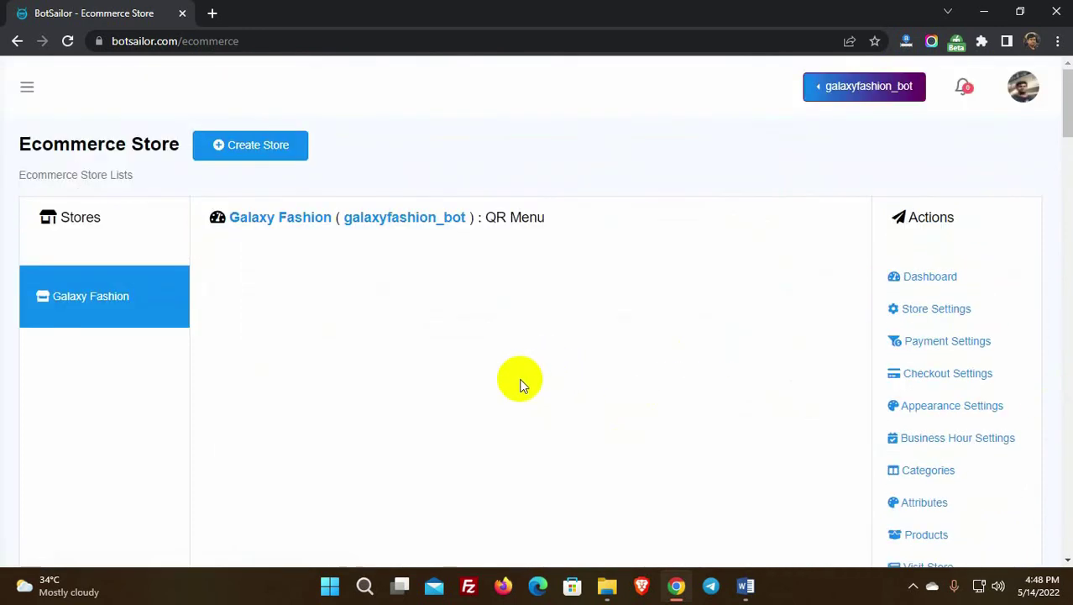
scroll(514, 388, down, 2)
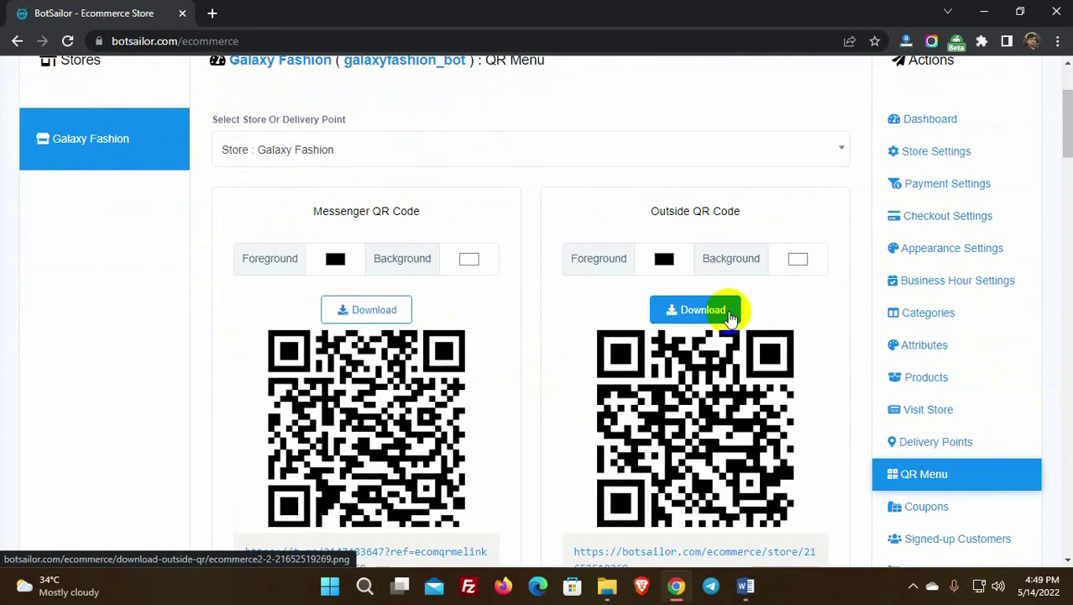
Step: Scroll through the Messenger and Outside QR codes, then go to Coupons
scroll(466, 318, down, 3)
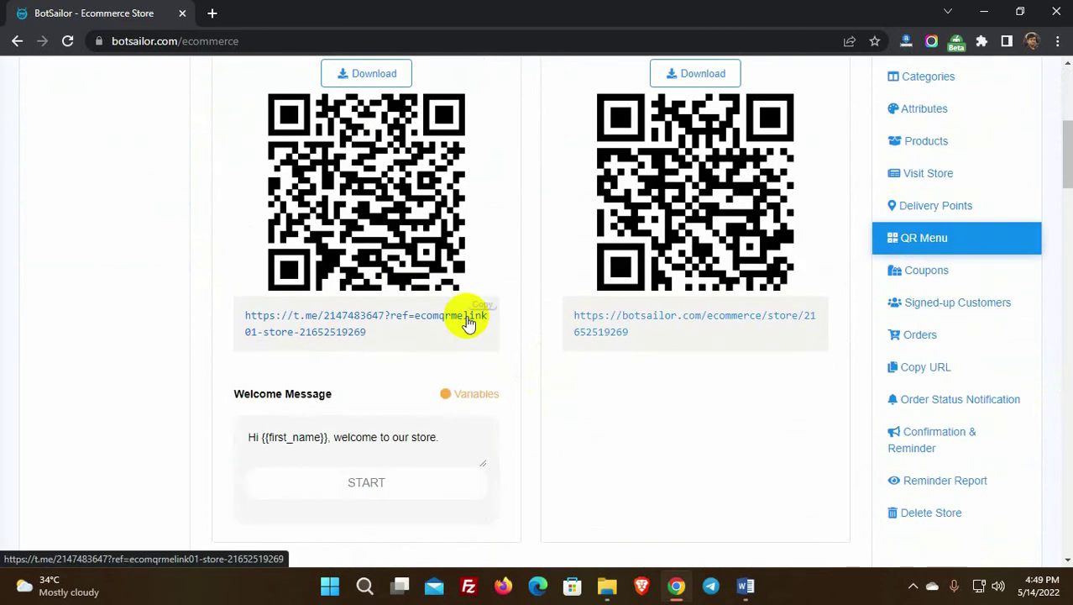
scroll(661, 419, up, 1)
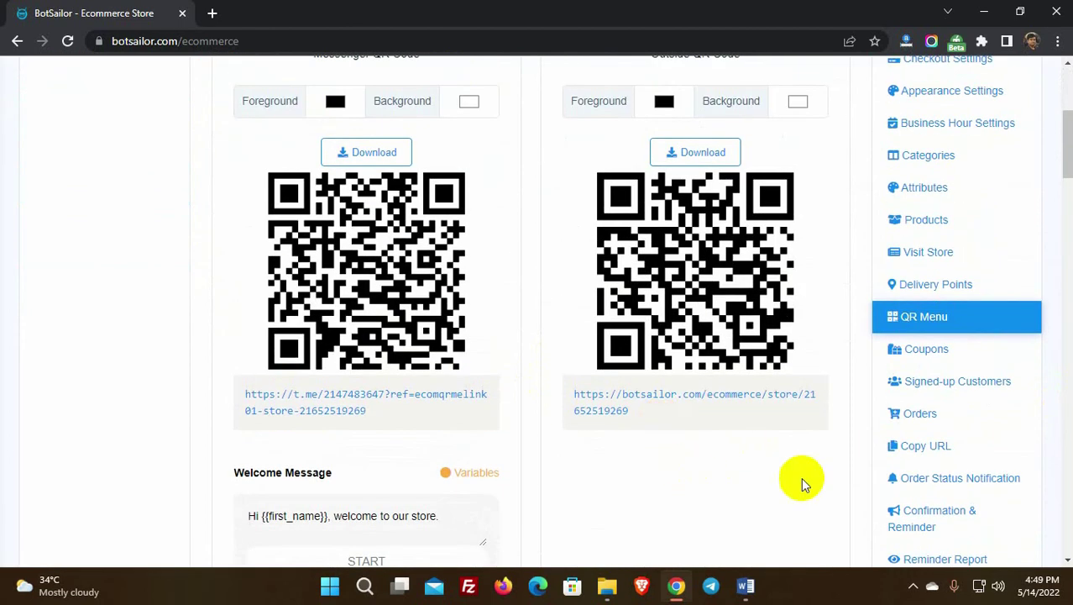
click(933, 353)
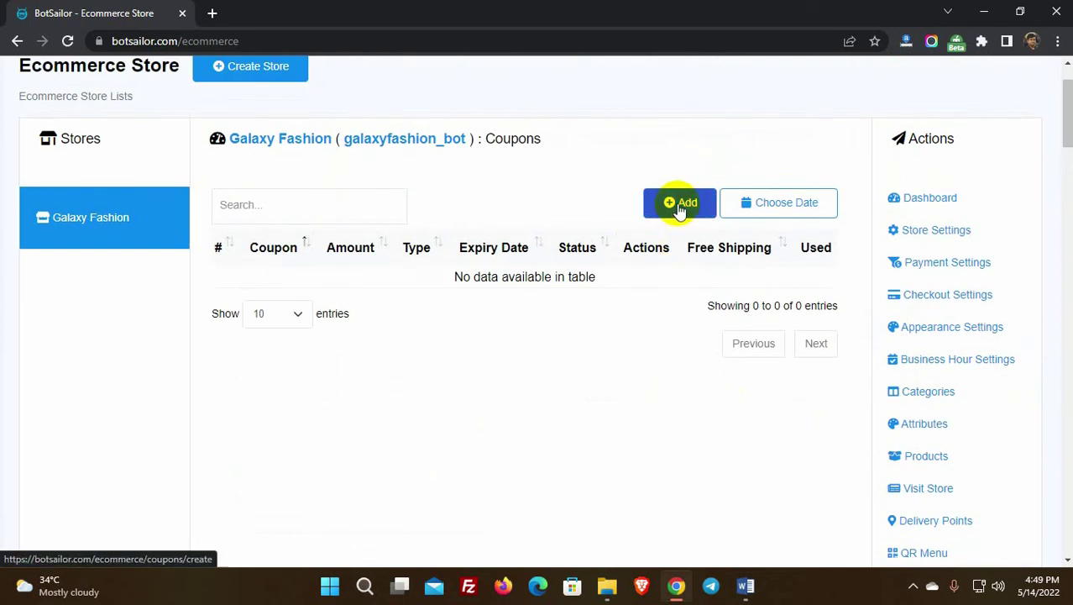
Step: Start a new coupon and browse its product list without selecting any product
click(680, 205)
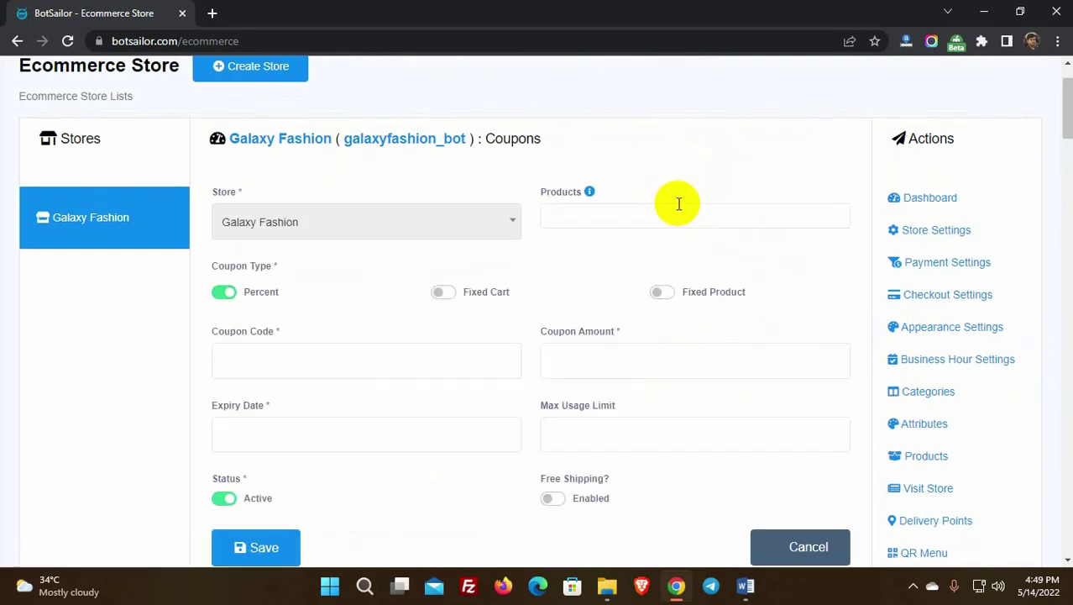
click(565, 216)
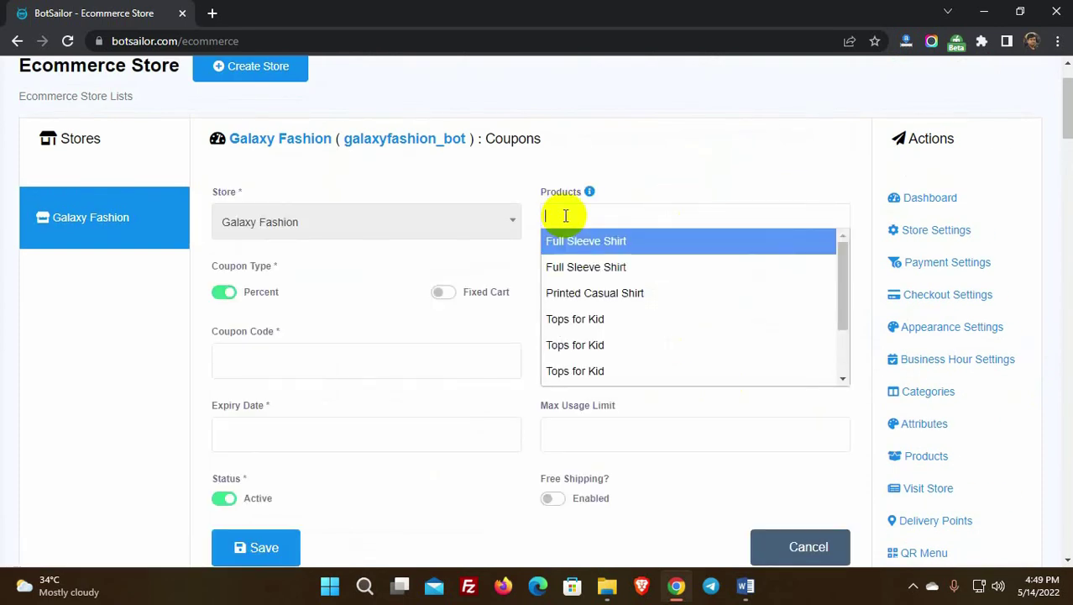
scroll(565, 294, down, 2)
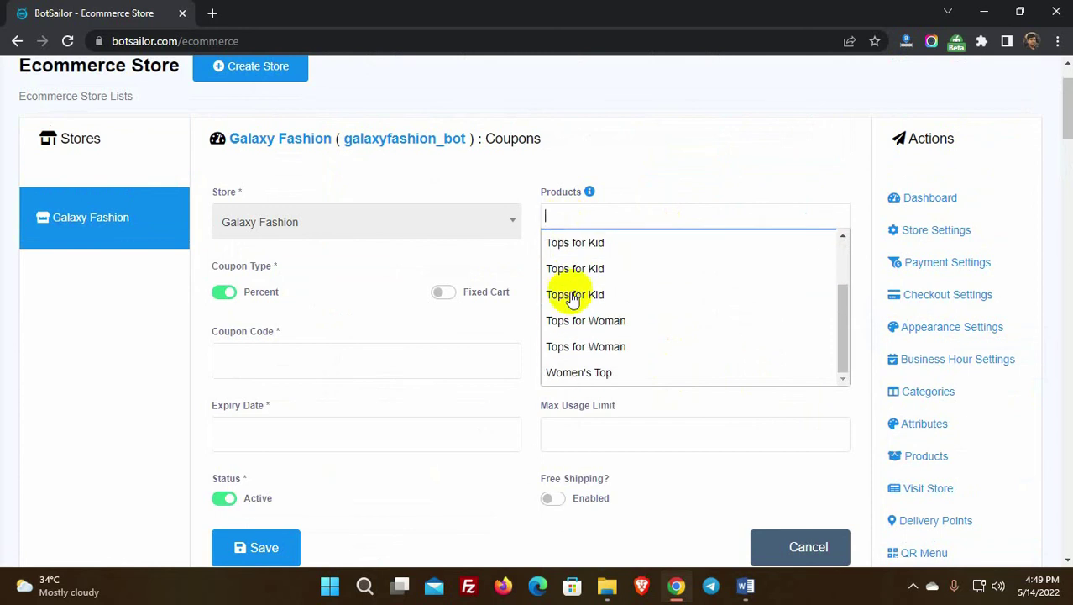
scroll(581, 271, up, 2)
click(632, 213)
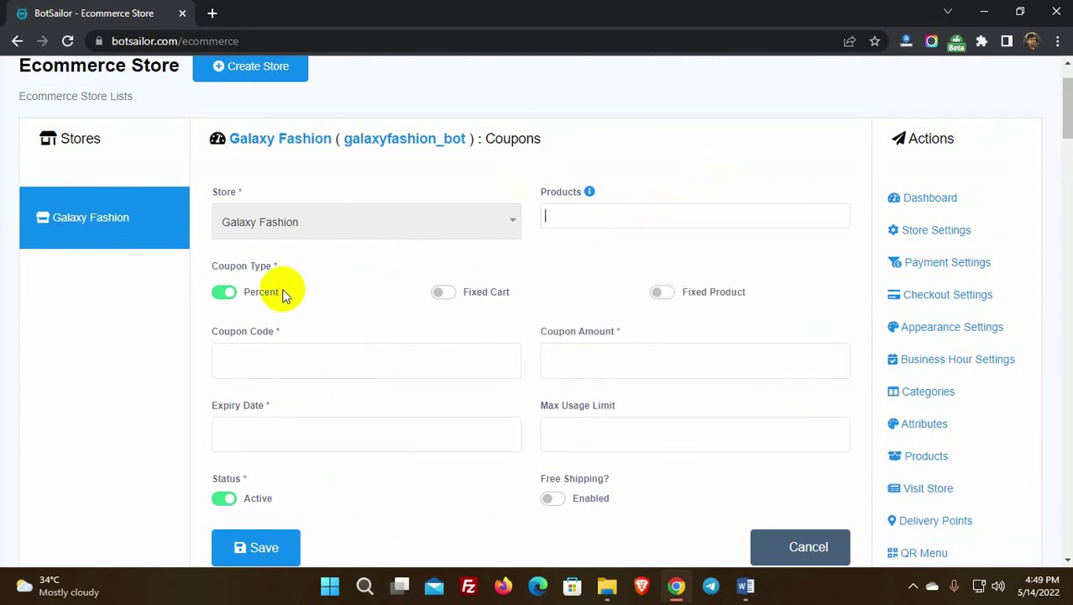
Step: Enter coupon code SALE2022 with a 10 percent amount
drag(203, 267, 276, 269)
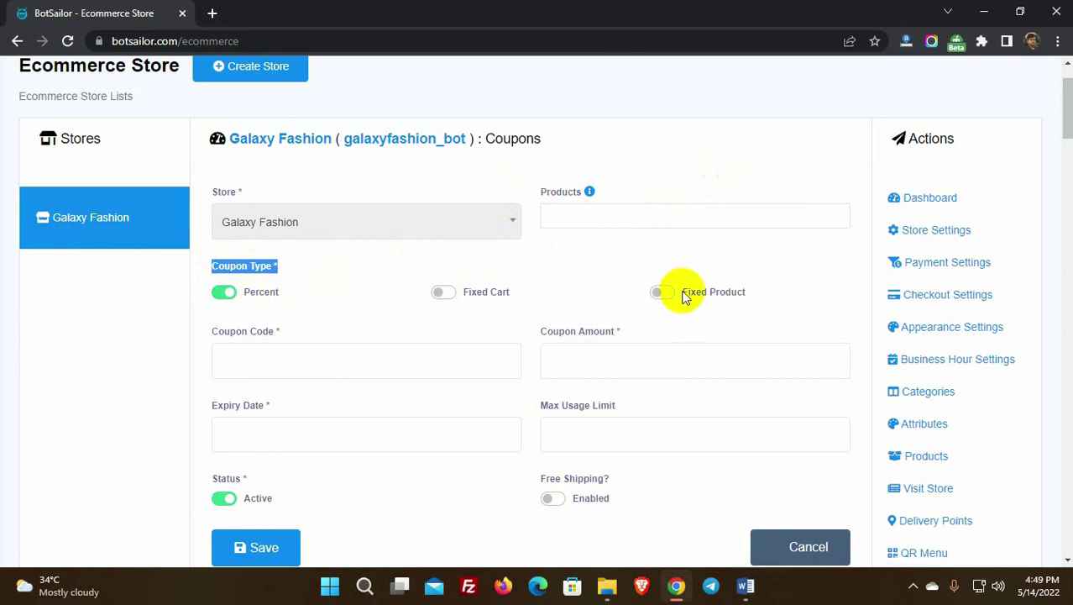
click(298, 297)
scroll(294, 290, down, 1)
click(290, 280)
text(SALE2022)
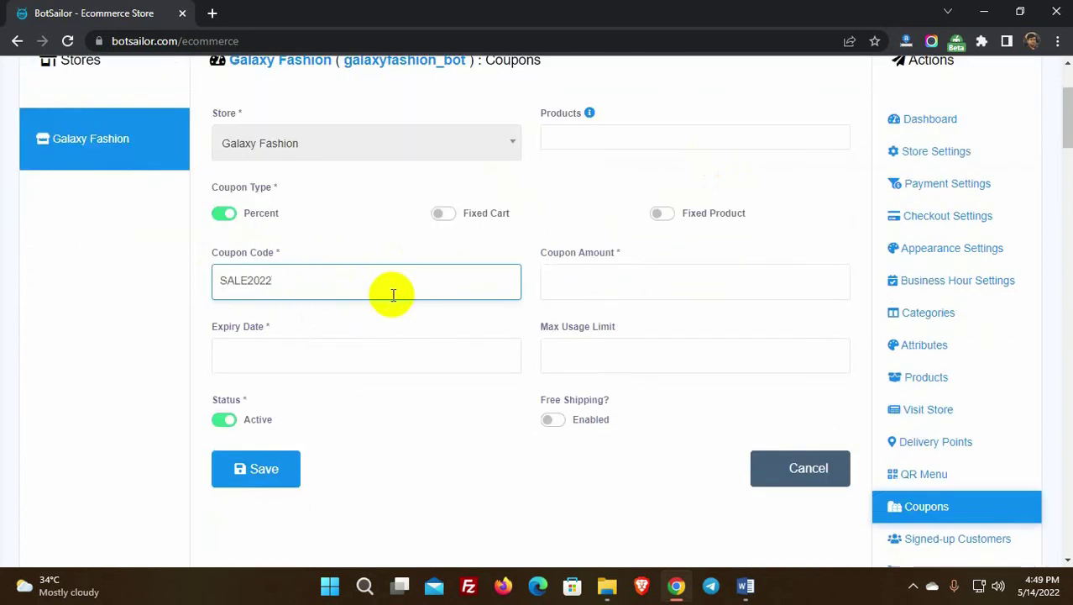
click(591, 280)
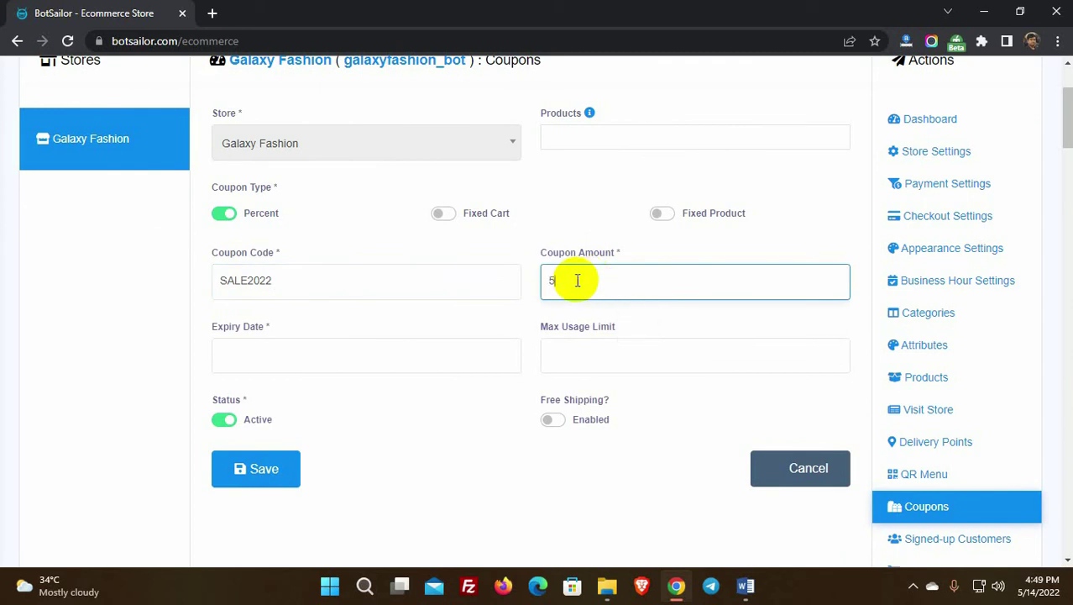
drag(563, 282, 542, 281)
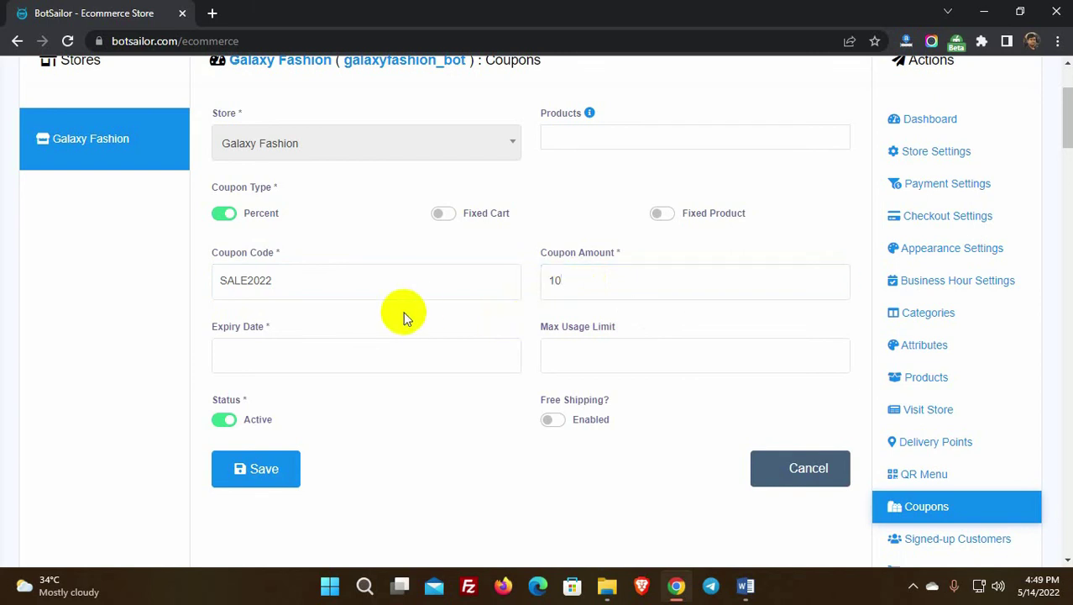
Step: Set expiry 2022-05-31 and max usage 500, then save the active coupon
click(289, 355)
click(283, 508)
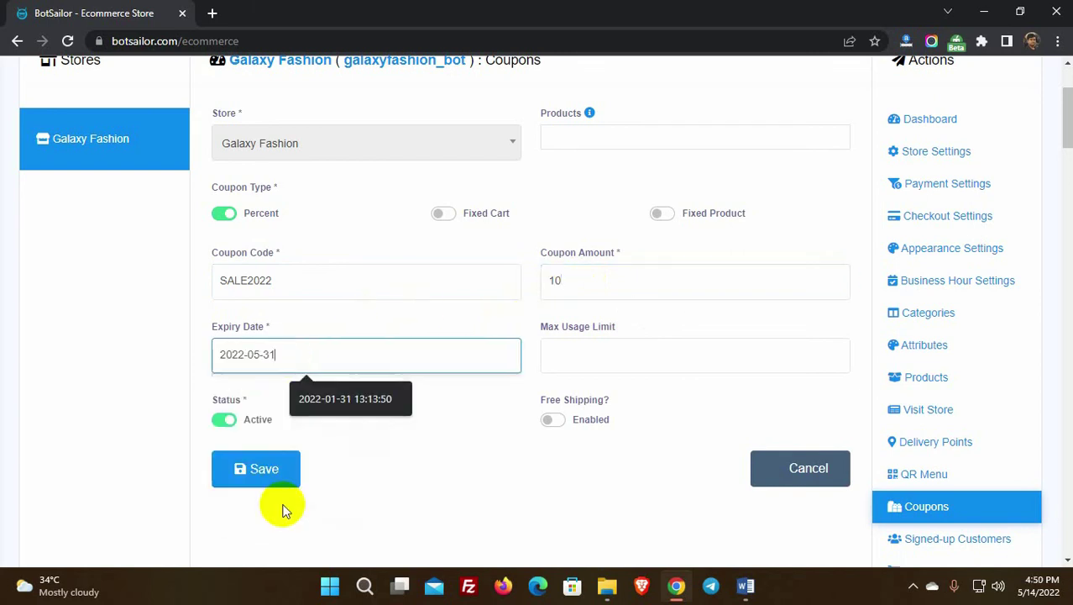
click(598, 349)
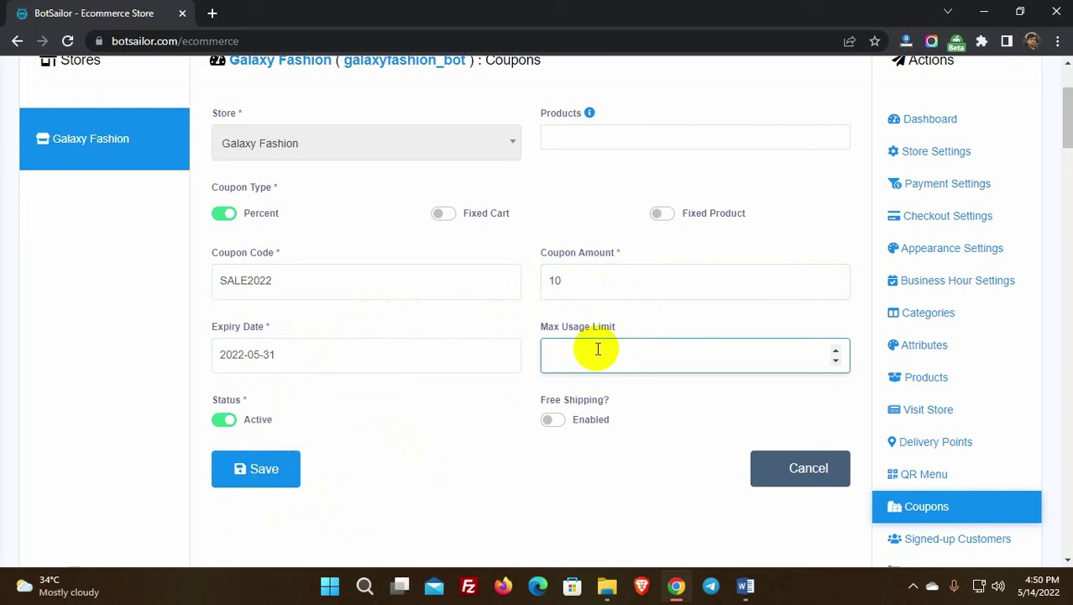
click(506, 387)
double_click(247, 424)
click(260, 476)
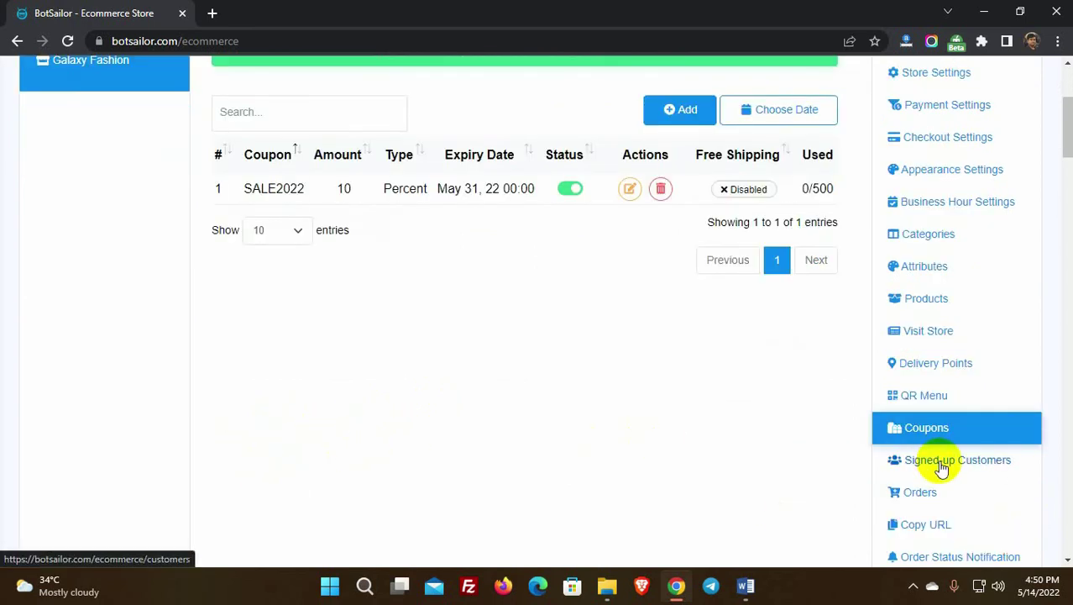
Step: Look at the empty Signed-up Customers list, then go to the empty Orders page
click(938, 464)
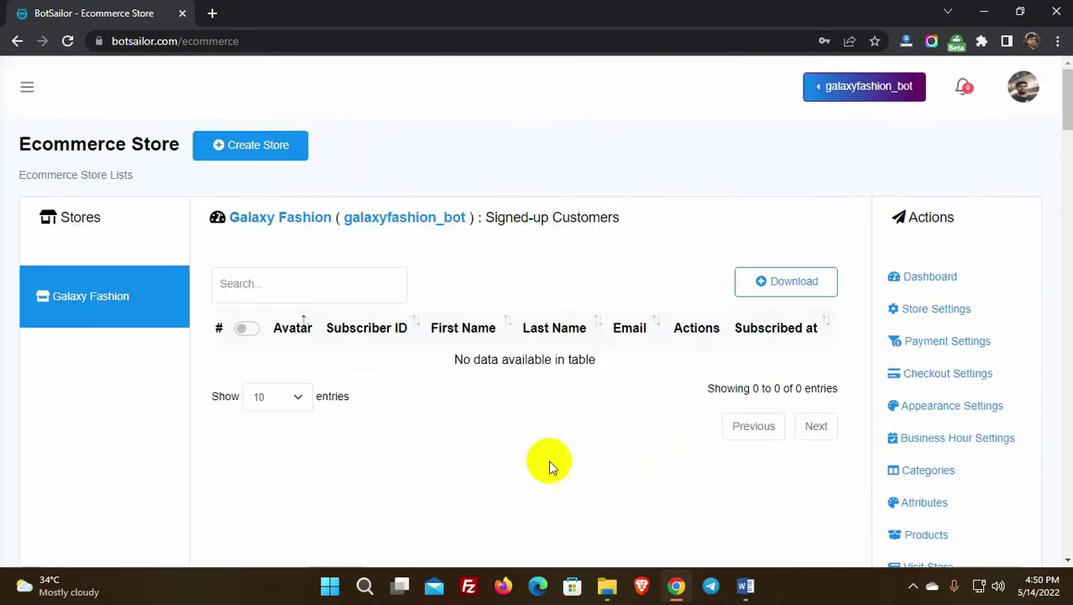
scroll(602, 409, down, 3)
click(918, 340)
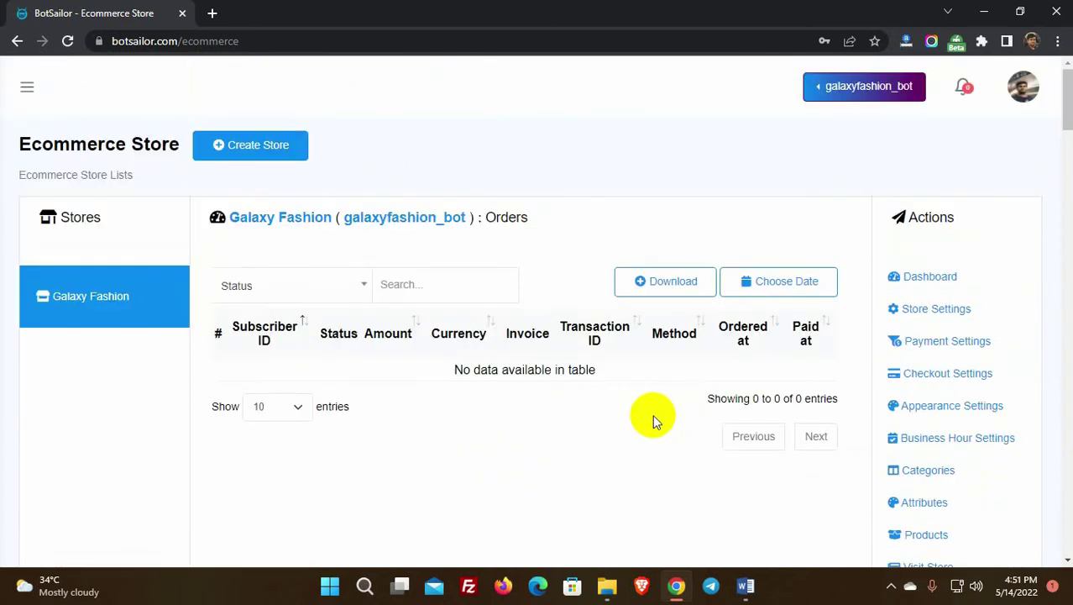
scroll(653, 415, down, 5)
Step: Open Copy URL and review the Store Page and Kid's Fashion category links
click(918, 370)
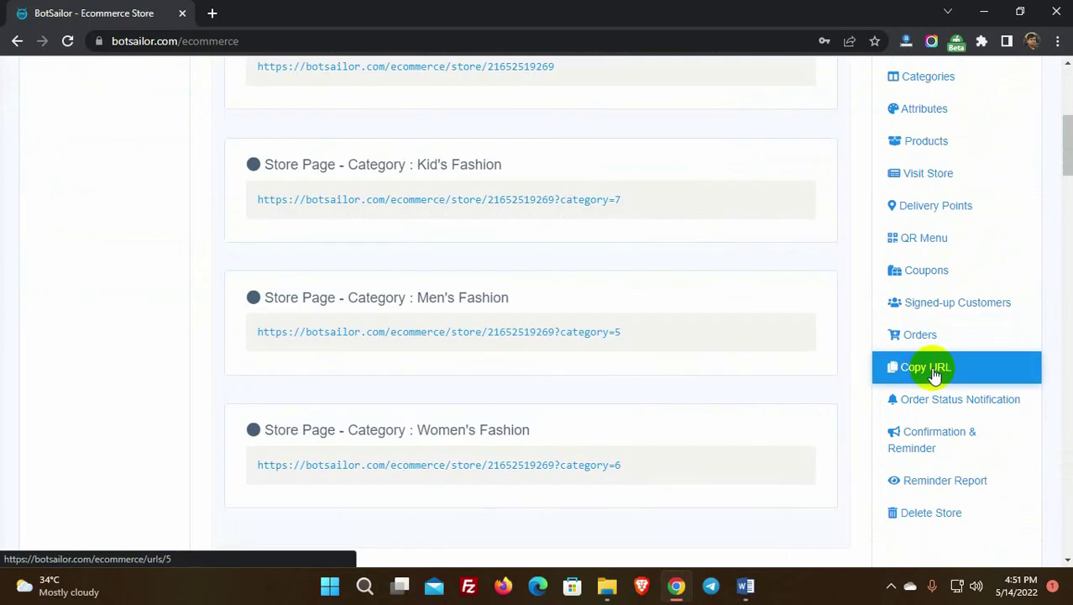
triple_click(267, 333)
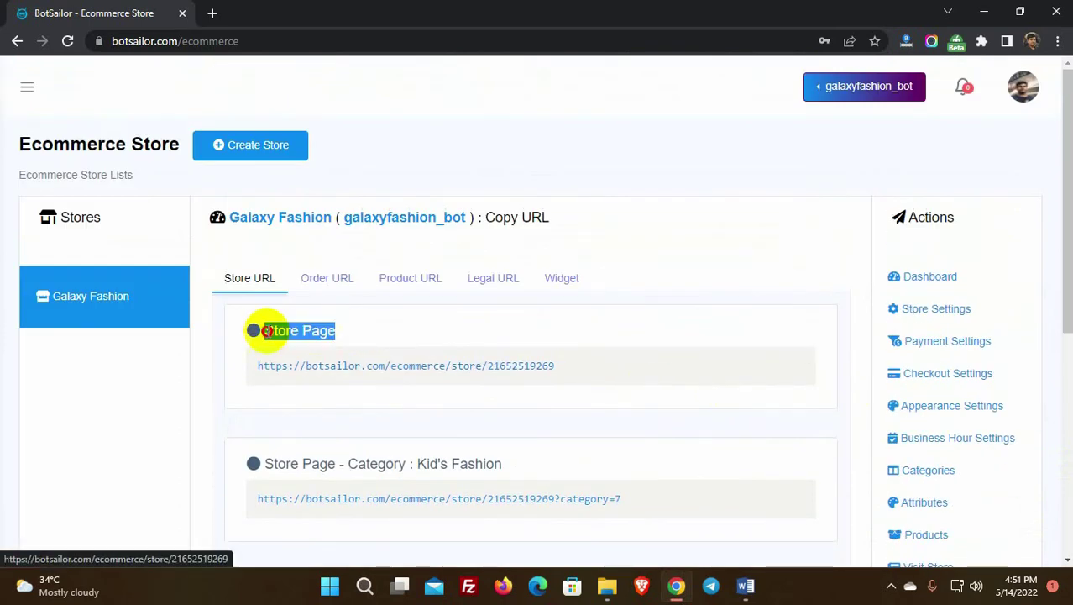
triple_click(509, 466)
click(647, 464)
mouse_move(800, 363)
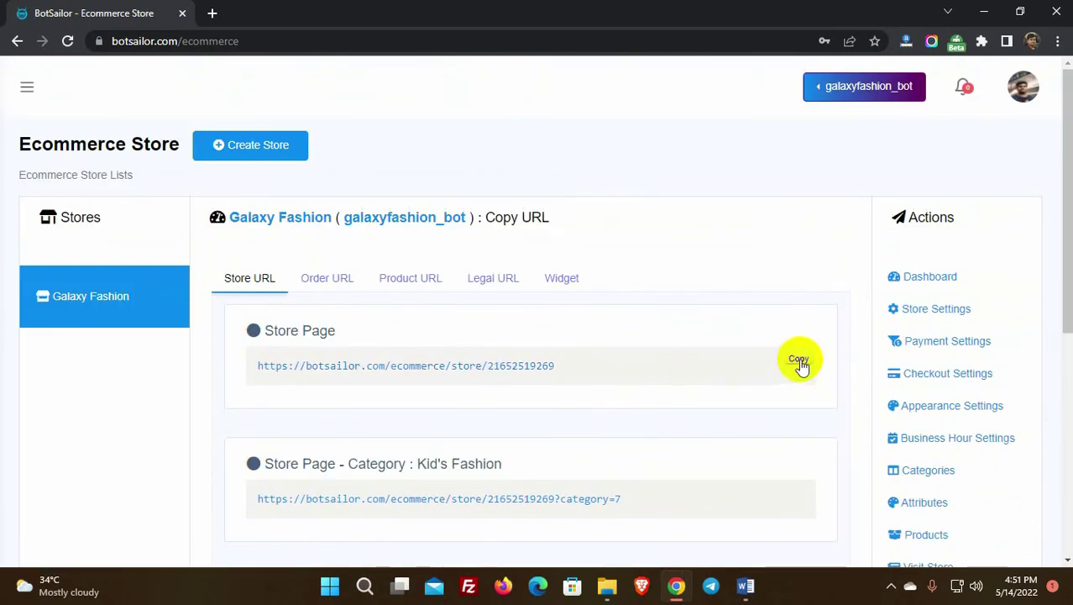
scroll(819, 449, down, 5)
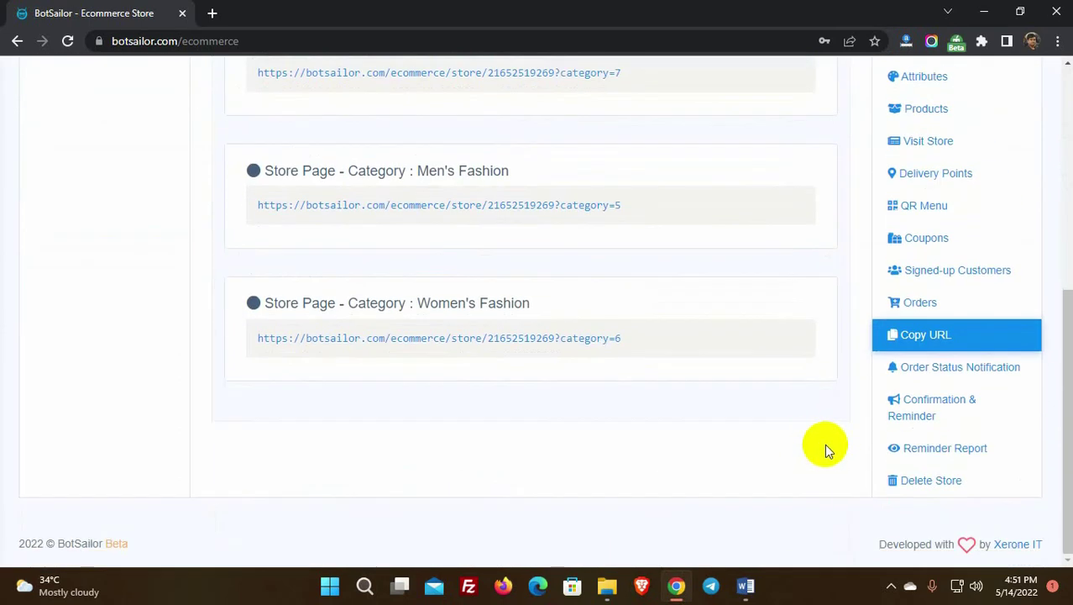
Step: Open Order Status Notification and compare the SMS and Email messages, checking SMS senders
click(941, 376)
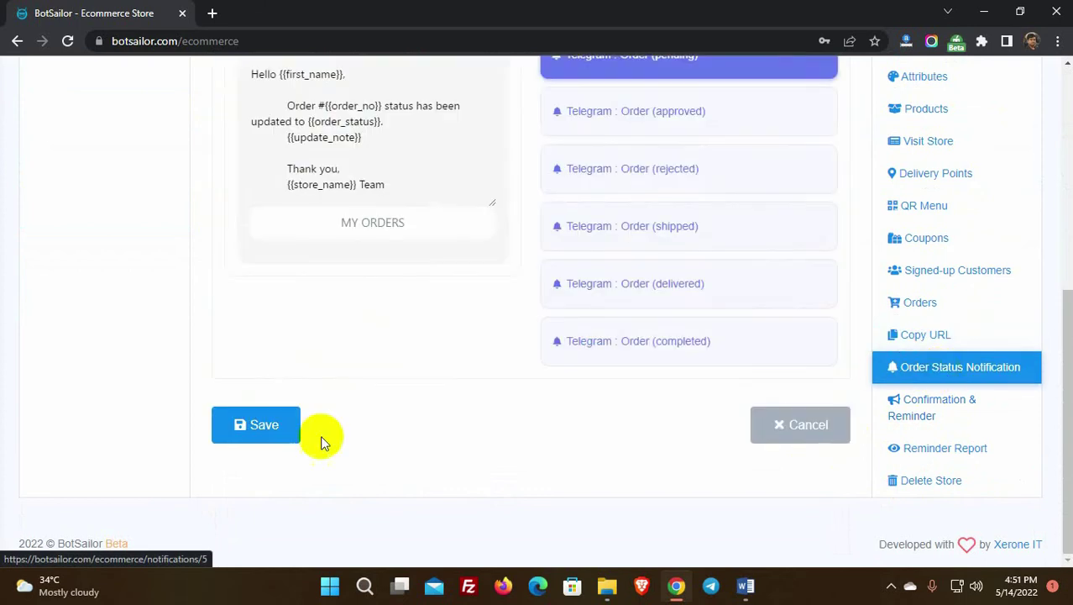
scroll(319, 438, up, 3)
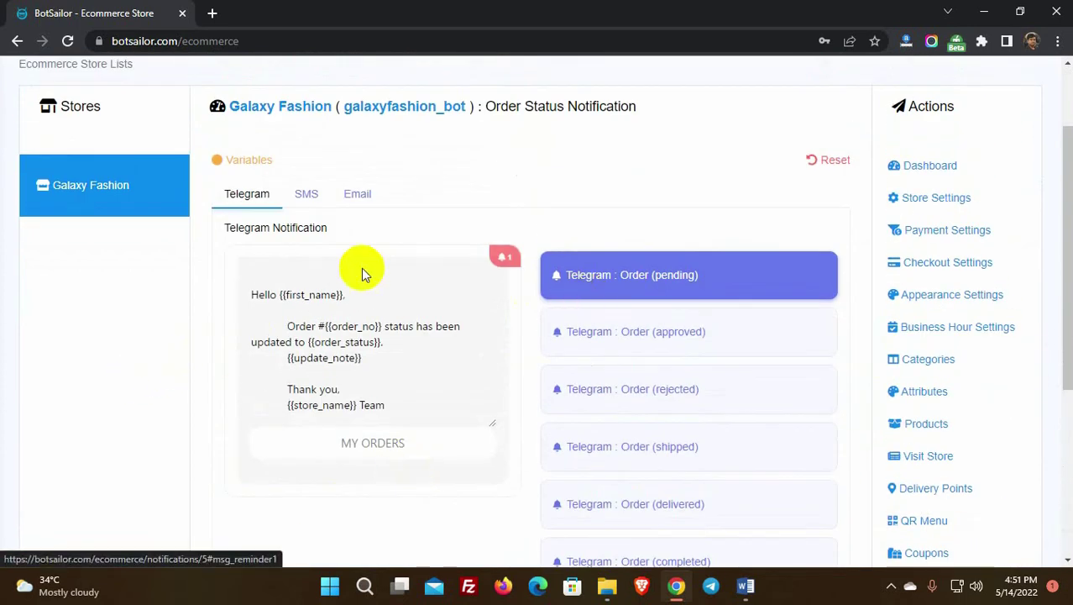
click(306, 196)
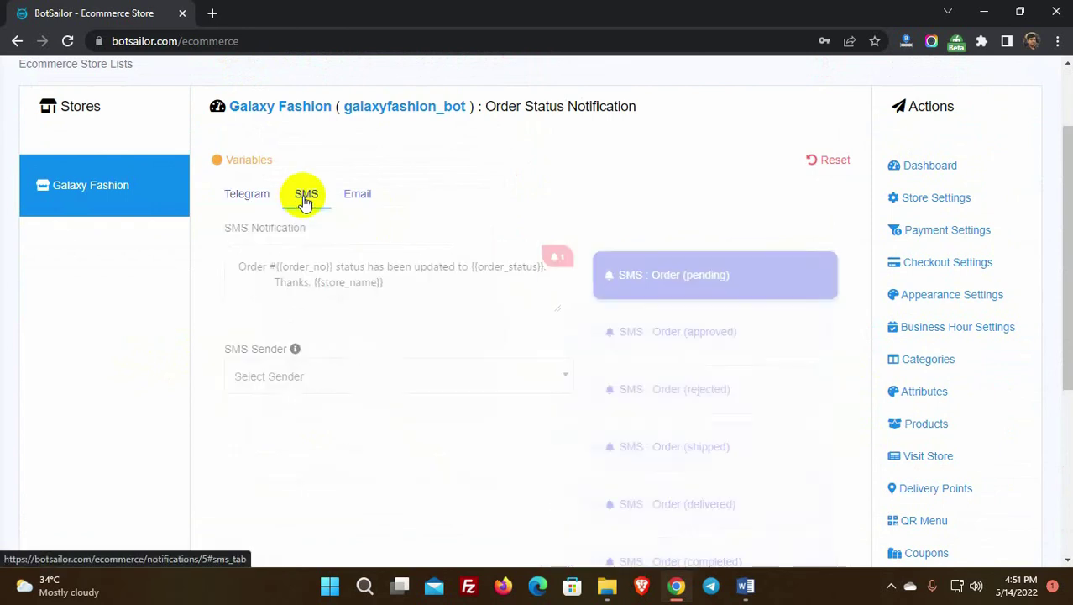
click(358, 197)
click(304, 199)
click(317, 378)
Step: Check the Email template's available senders, then return to the Telegram status message
click(359, 203)
scroll(342, 409, down, 1)
scroll(341, 409, down, 3)
click(335, 365)
scroll(402, 453, up, 3)
click(247, 194)
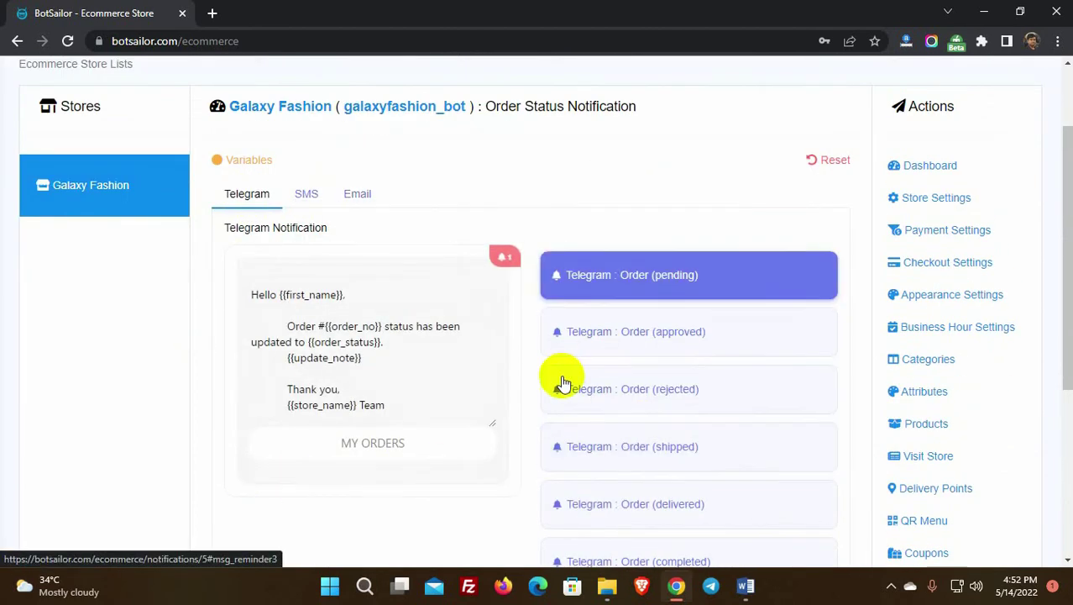
scroll(588, 412, down, 4)
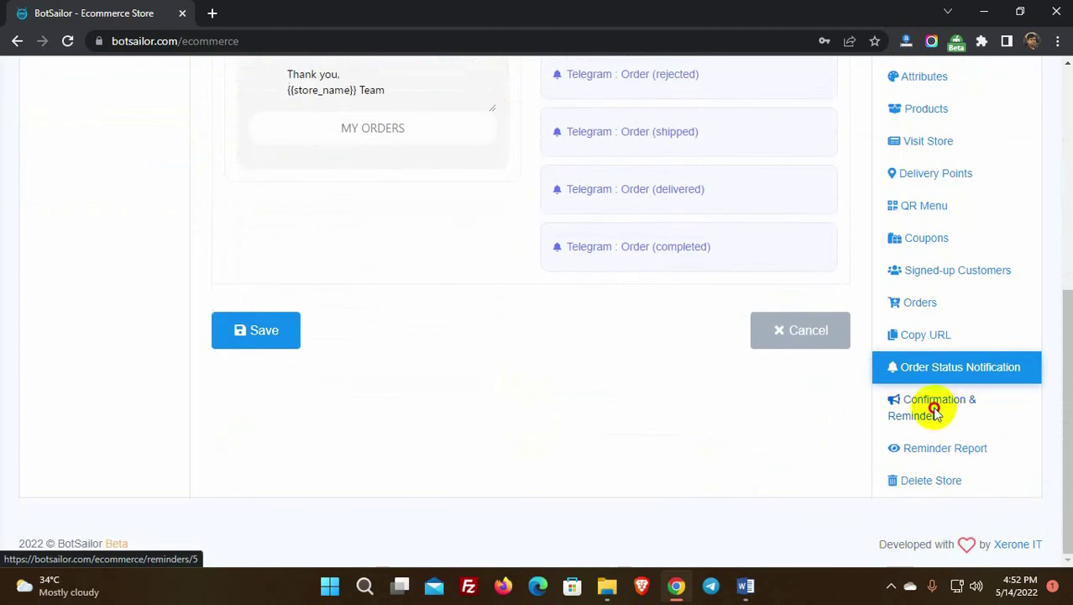
Step: Open Confirmation & Reminder and look over the SMS, Email and Telegram content
click(935, 411)
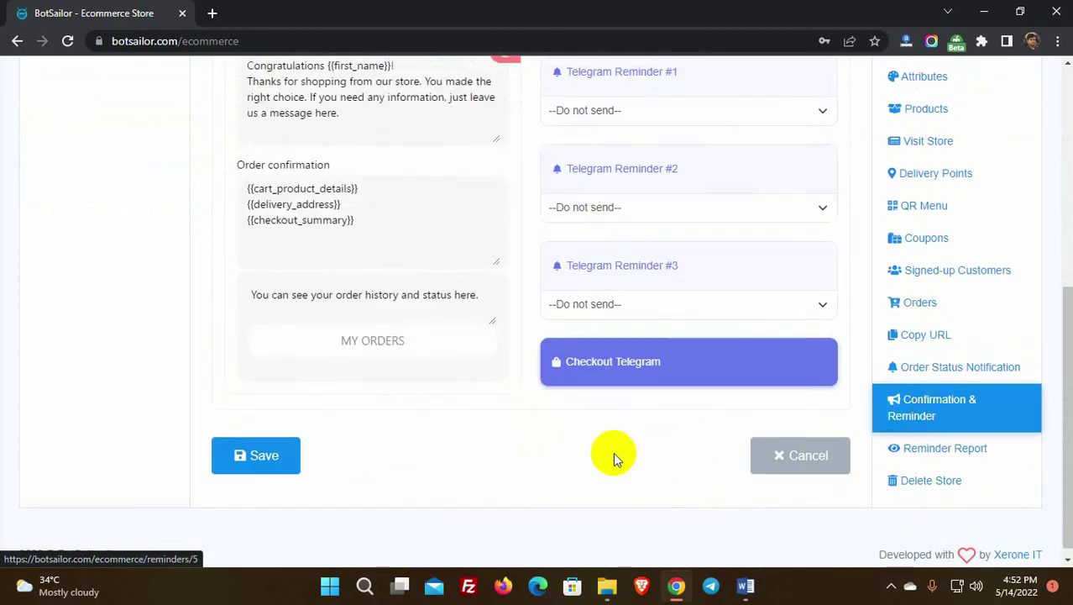
scroll(613, 454, up, 3)
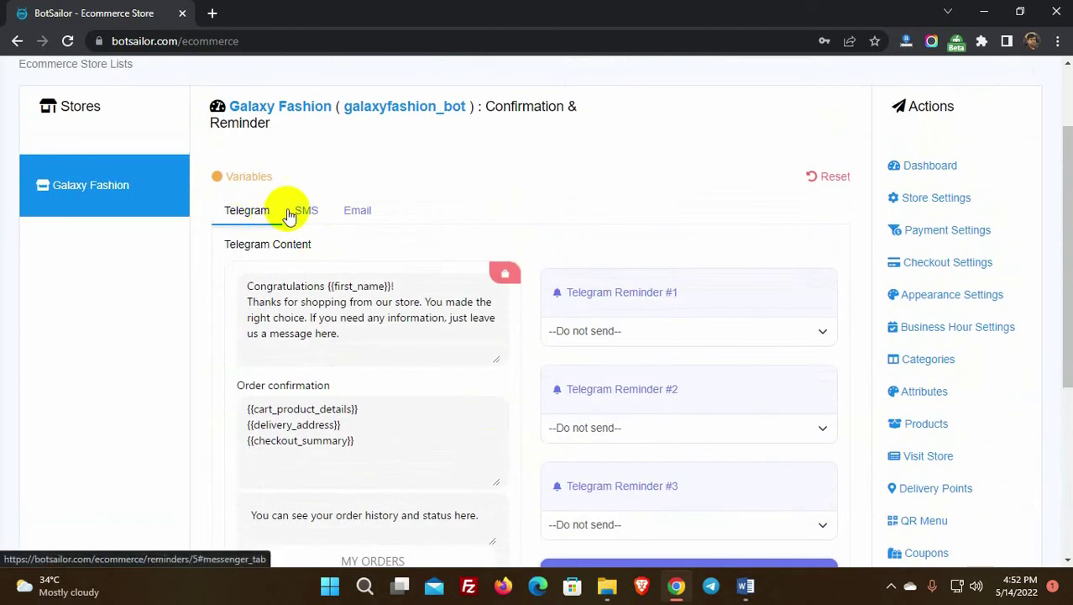
click(304, 212)
click(351, 214)
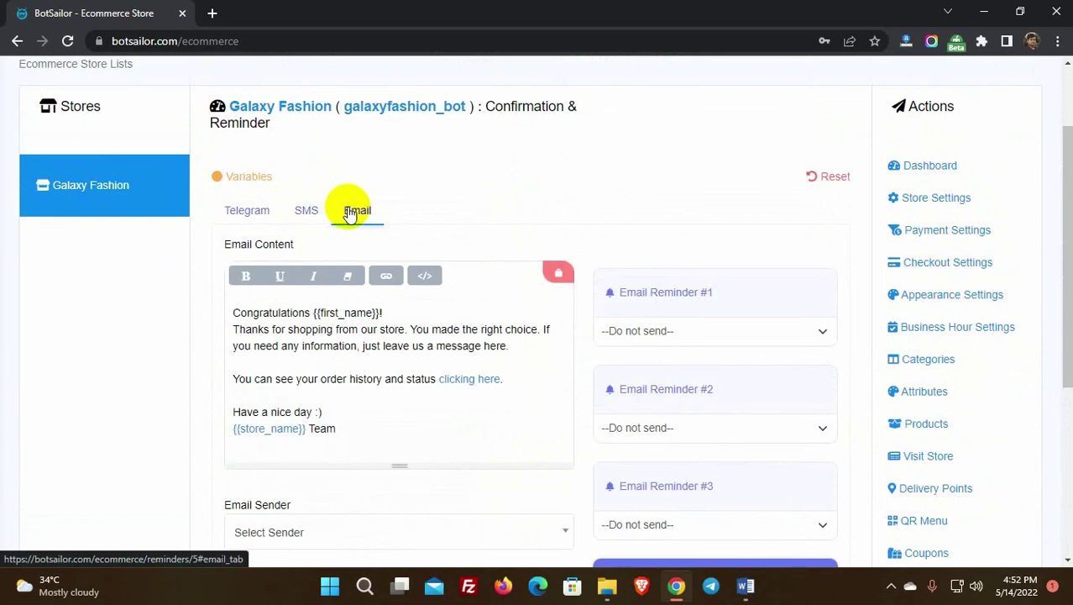
click(249, 213)
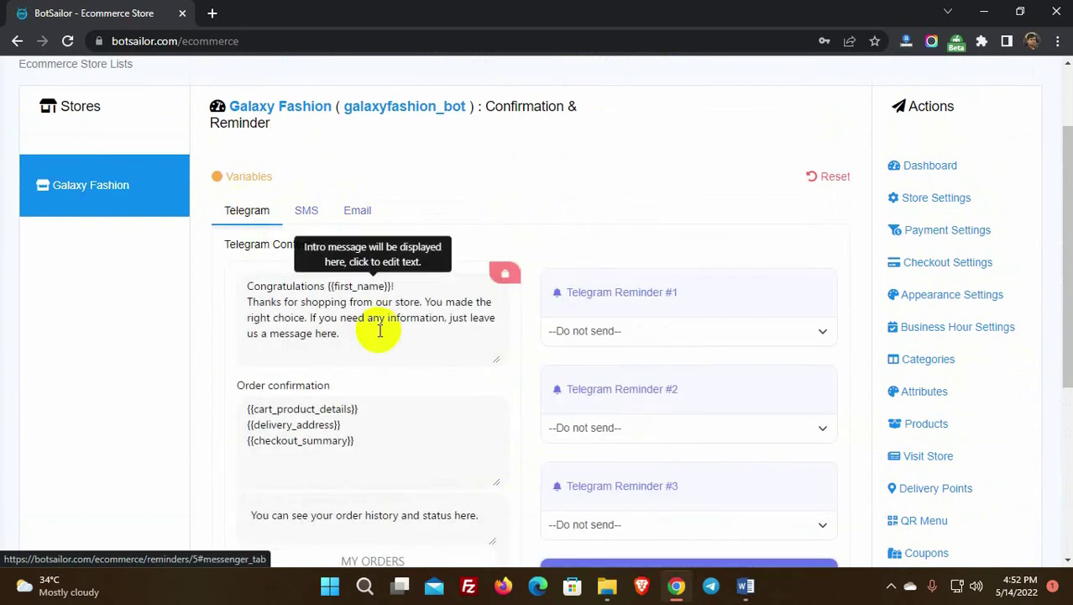
scroll(427, 287, down, 2)
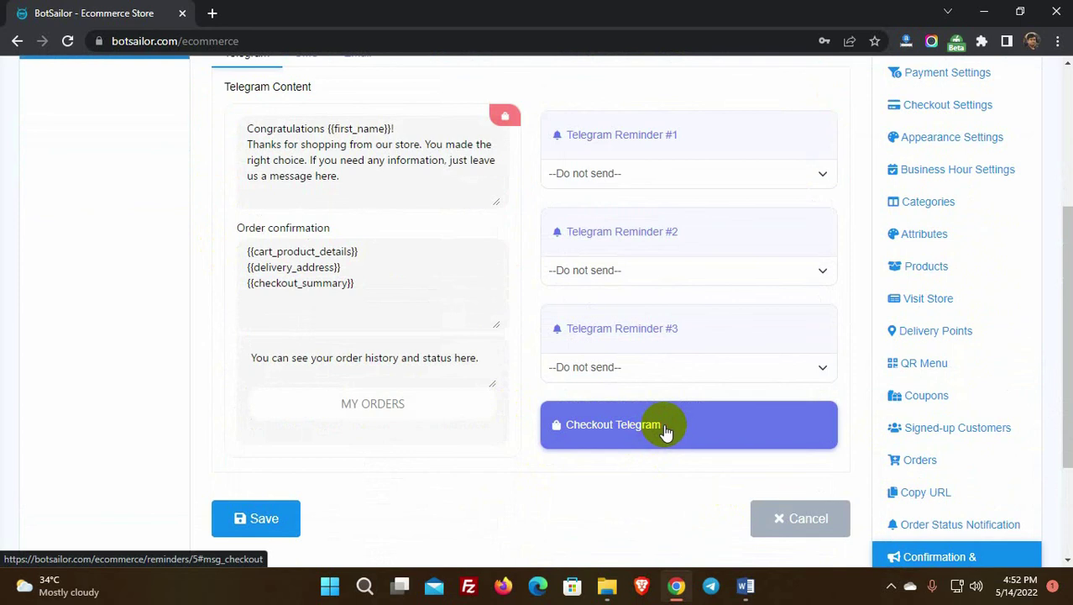
scroll(433, 420, up, 2)
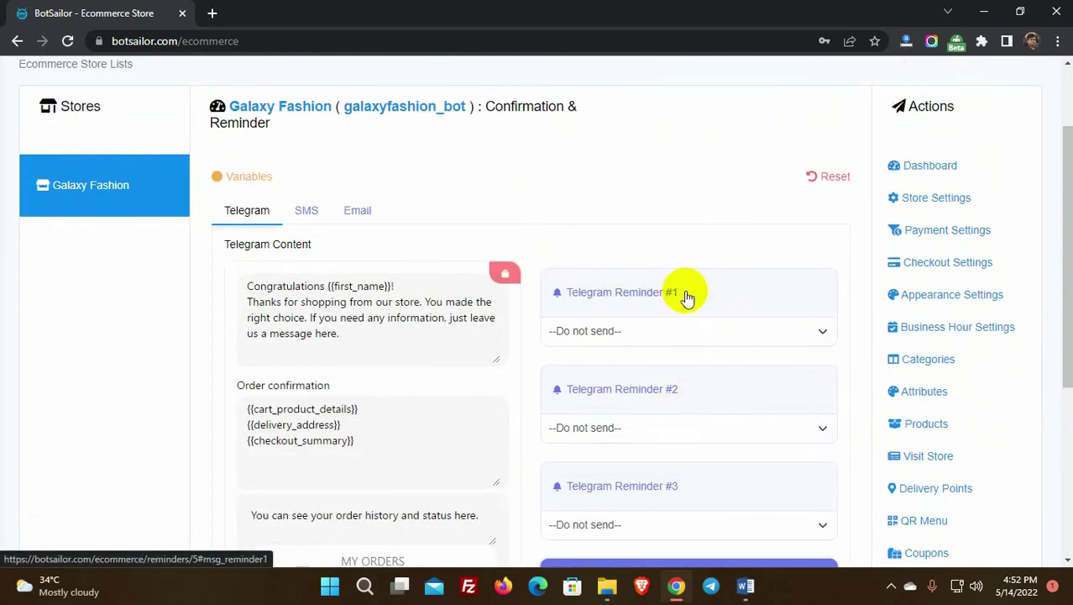
scroll(687, 297, down, 1)
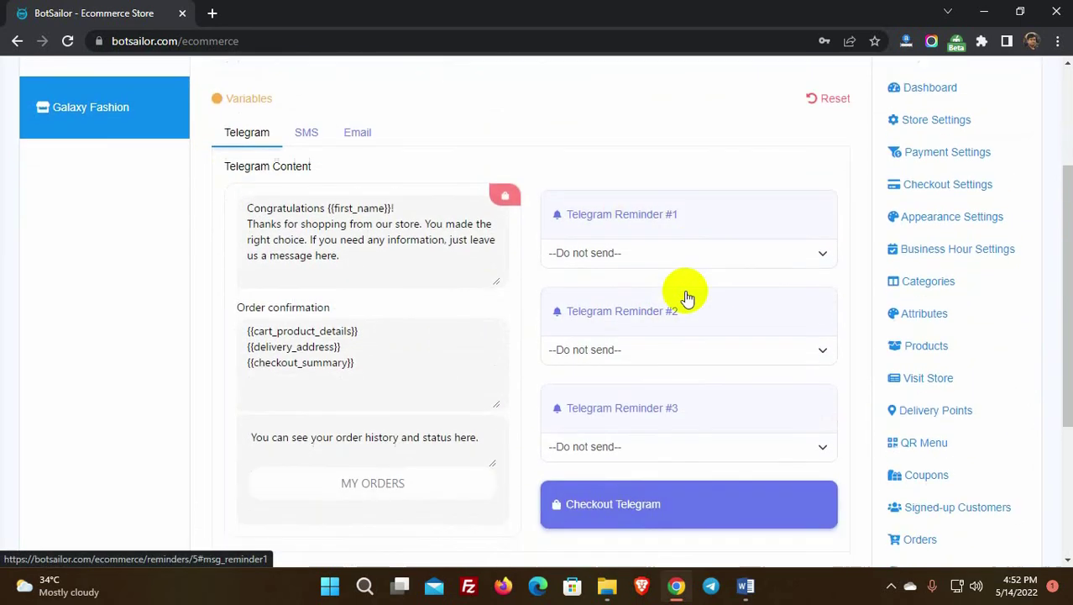
Step: Set Telegram reminders #1–#3 to After 1, 4 and 23 hours and save
click(678, 252)
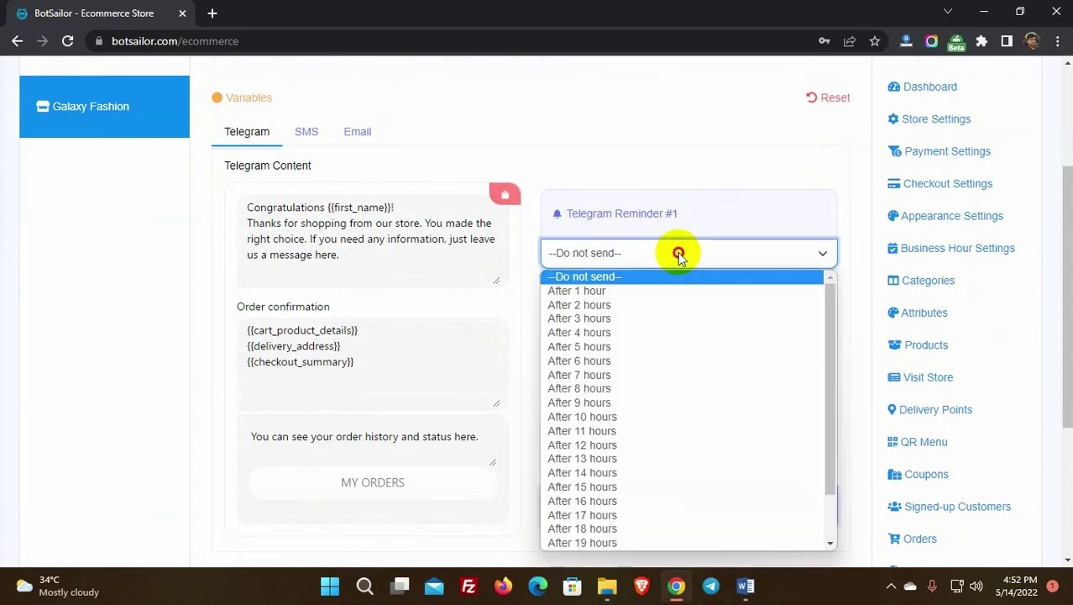
click(650, 294)
click(644, 347)
click(643, 247)
click(672, 446)
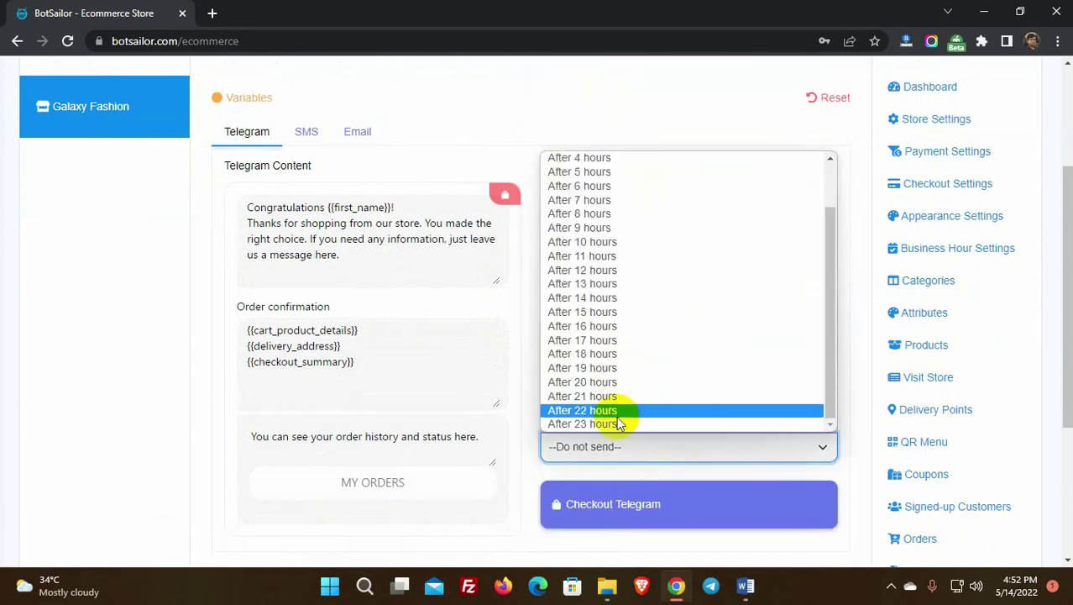
click(634, 423)
scroll(186, 478, down, 2)
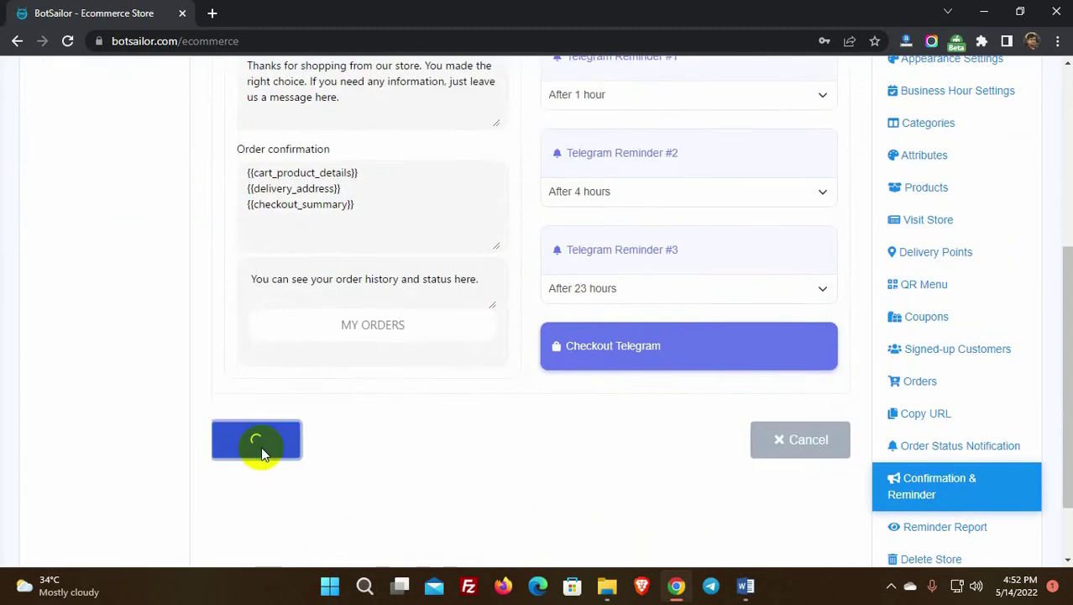
click(260, 444)
click(531, 344)
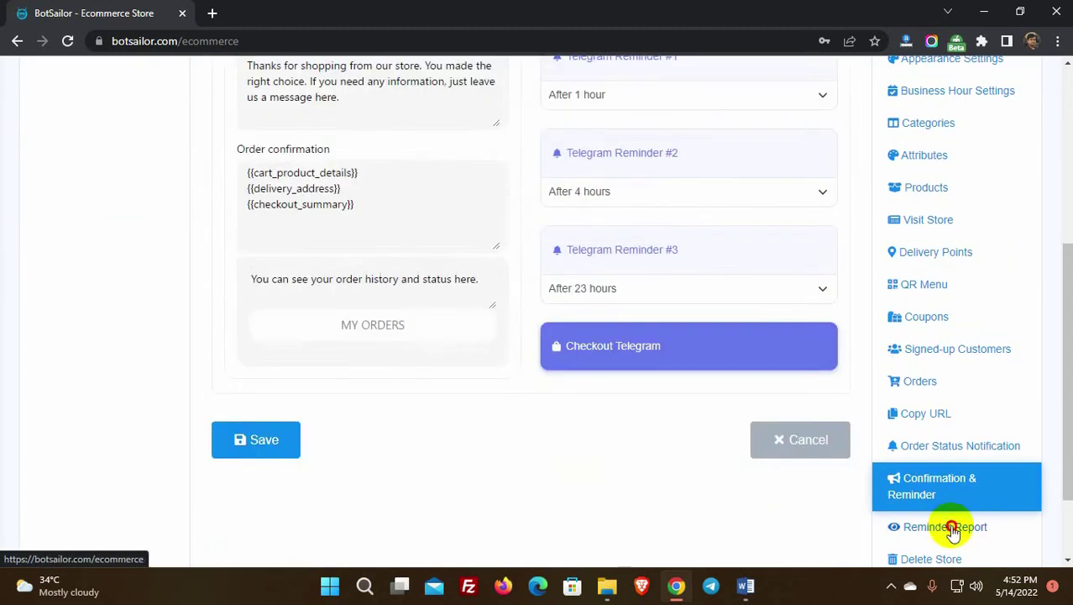
click(973, 524)
Step: Close the Reminder Report and reopen the Galaxy Fashion store with the sidebar menu expanded
click(933, 101)
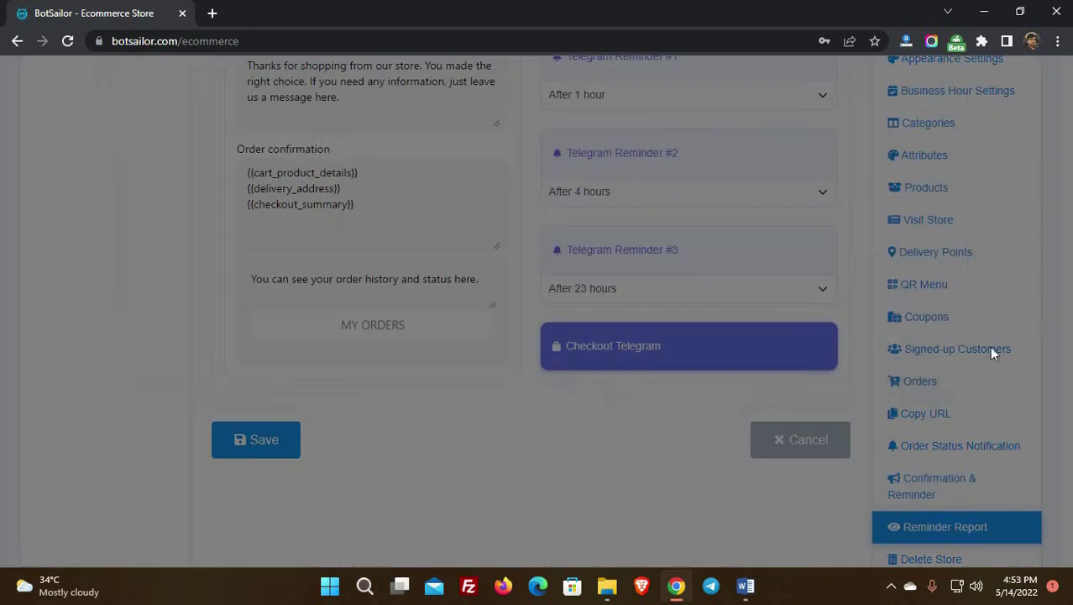
scroll(993, 357, down, 1)
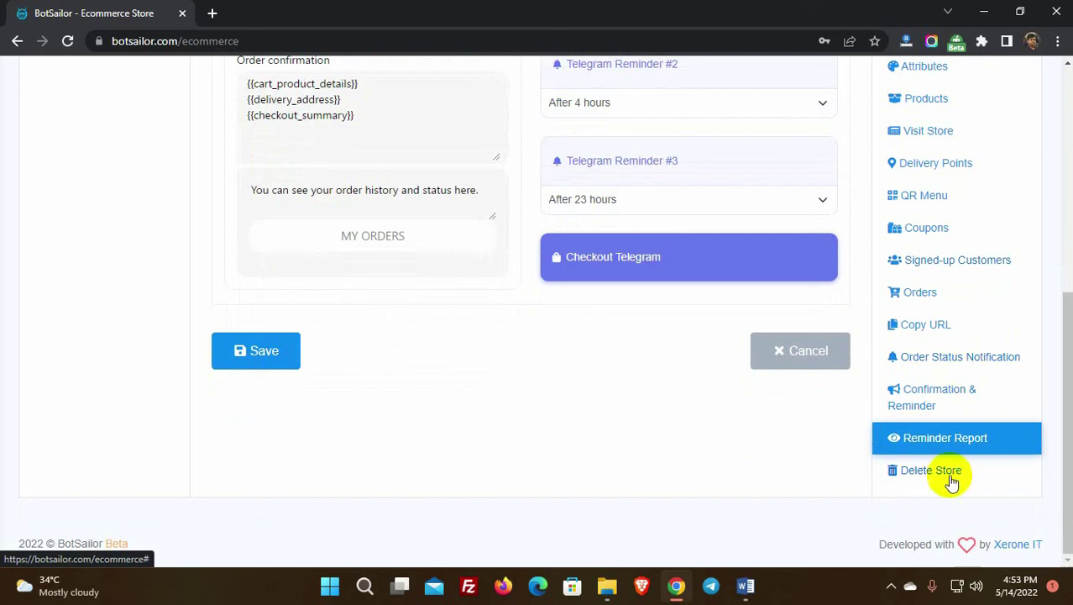
scroll(643, 468, up, 5)
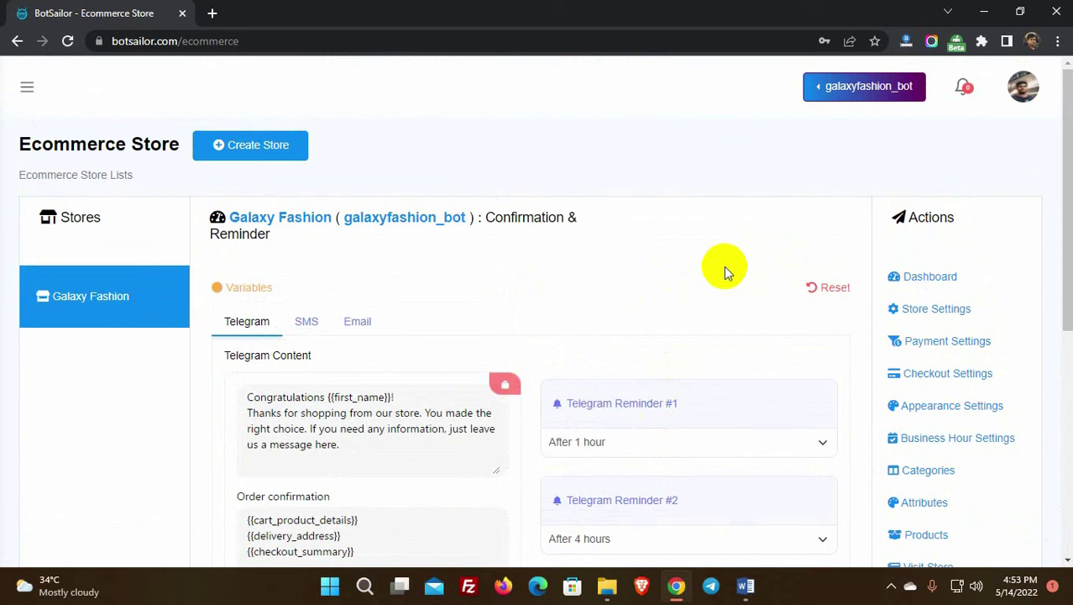
click(91, 300)
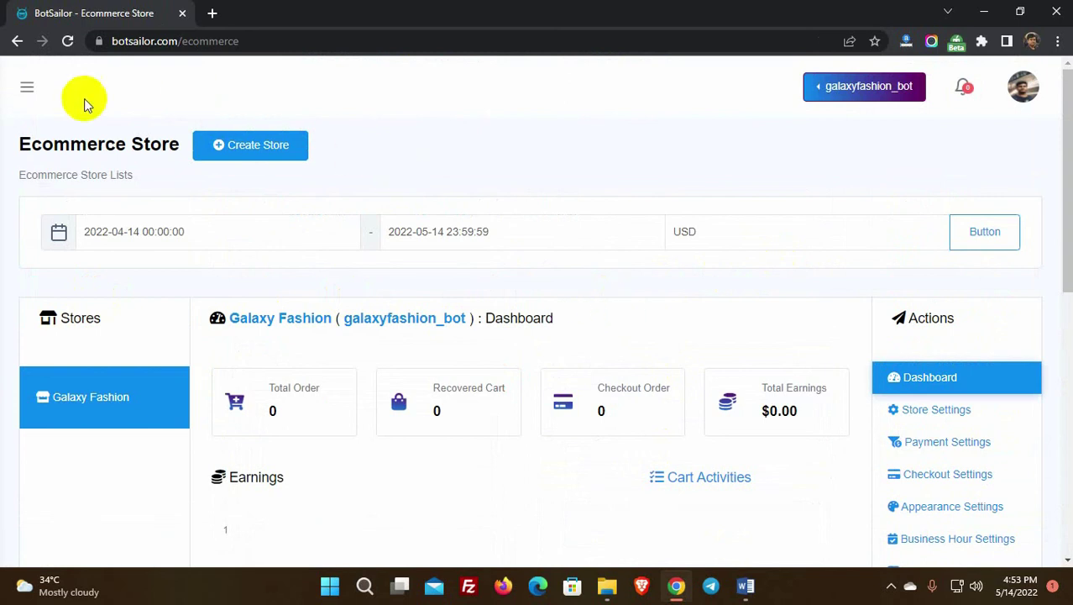
click(26, 91)
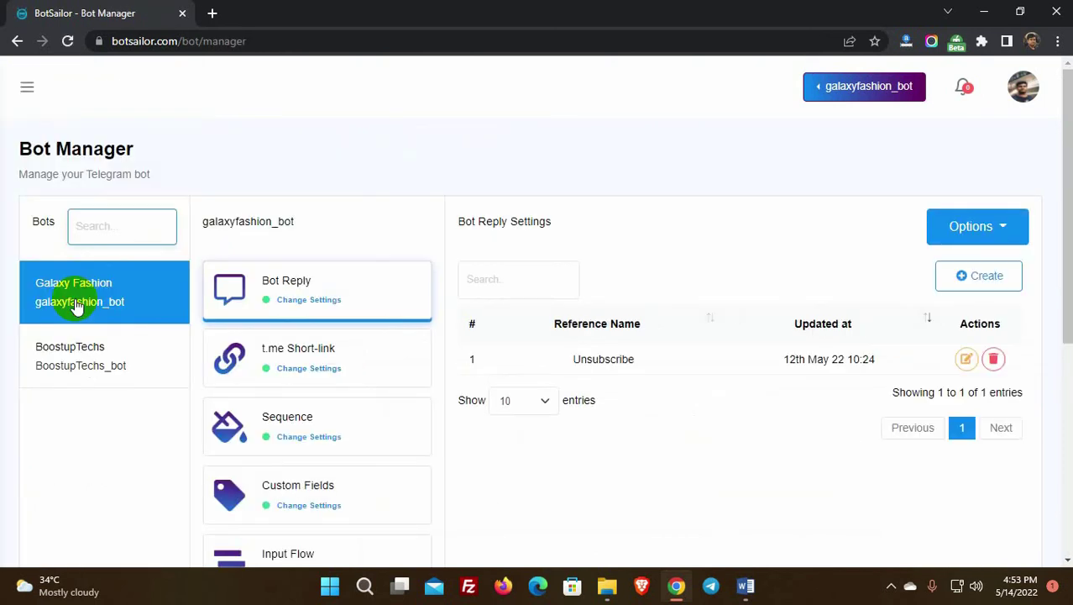
Step: Select galaxyfashion_bot in Bot Manager and create a new bot reply flow
click(95, 298)
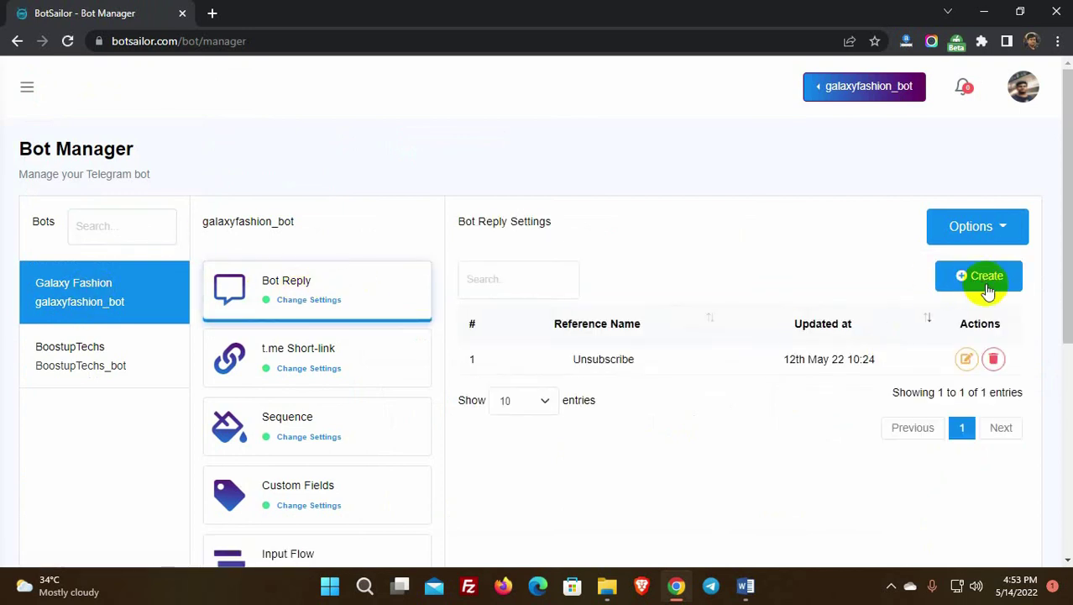
click(977, 283)
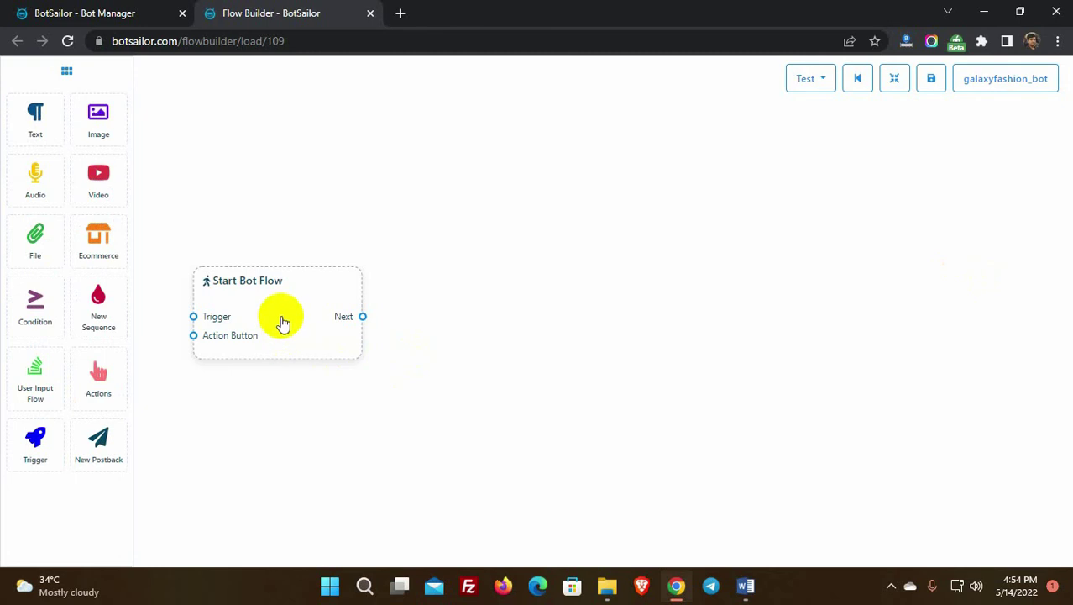
Step: Rename the Start Bot Flow block to 'Ecommerce Bot'
drag(282, 319, 369, 316)
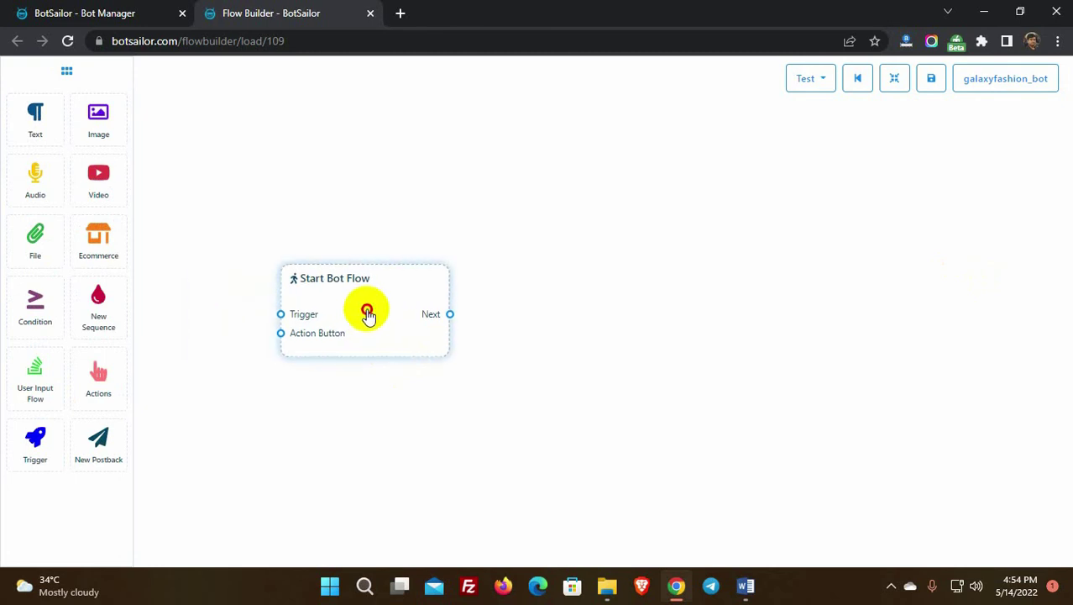
double_click(353, 312)
click(892, 144)
text(Ecommerce Bot)
click(865, 322)
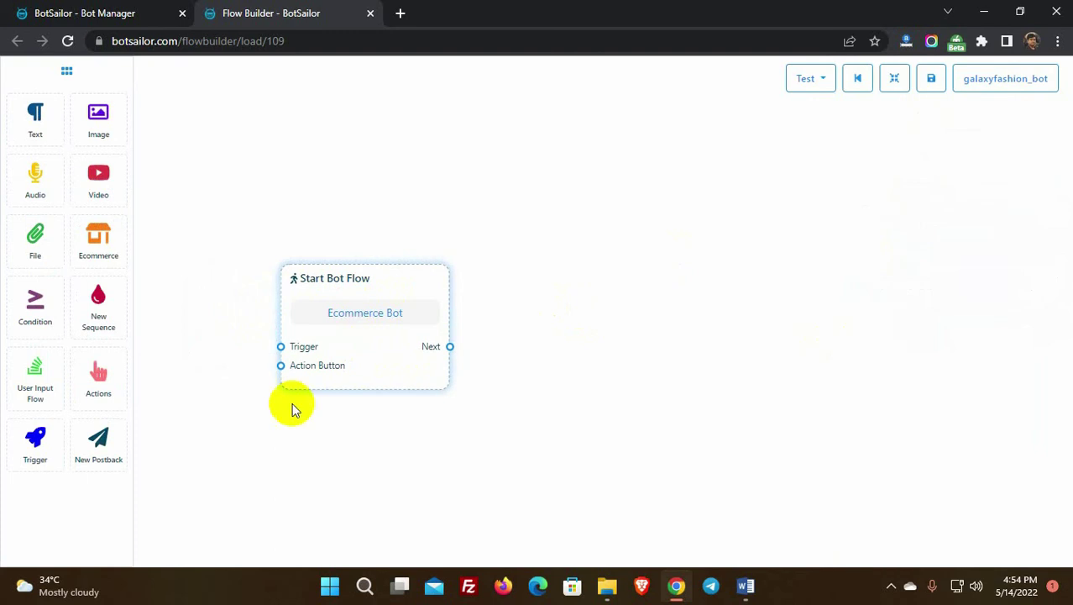
Step: Connect a Trigger block with keywords Hello, hi, ecommerce and buy to the start block
drag(25, 467, 175, 366)
drag(299, 426, 329, 332)
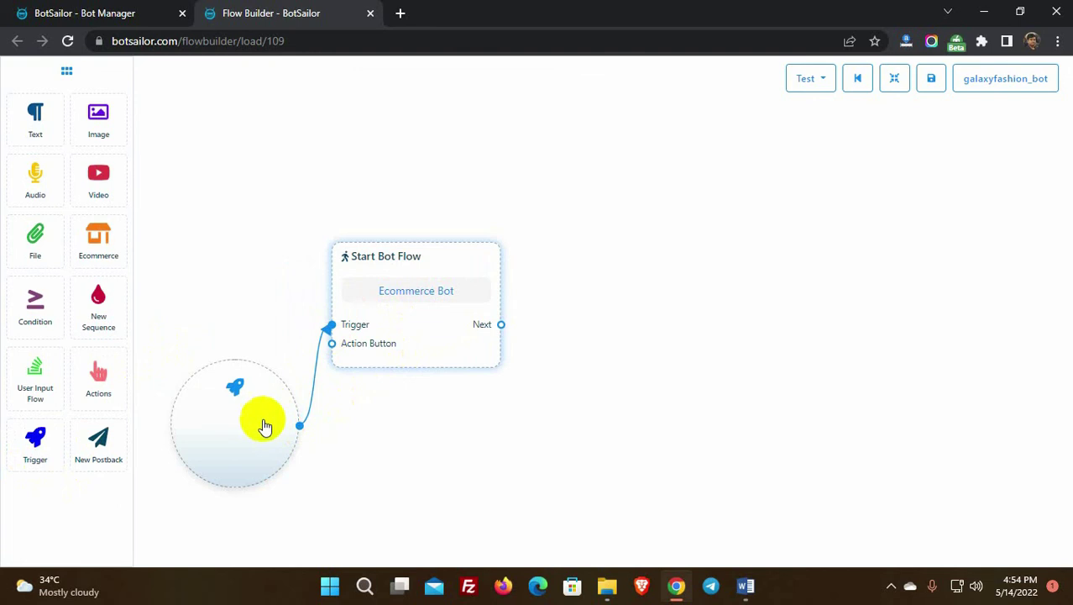
drag(264, 425, 247, 376)
click(232, 396)
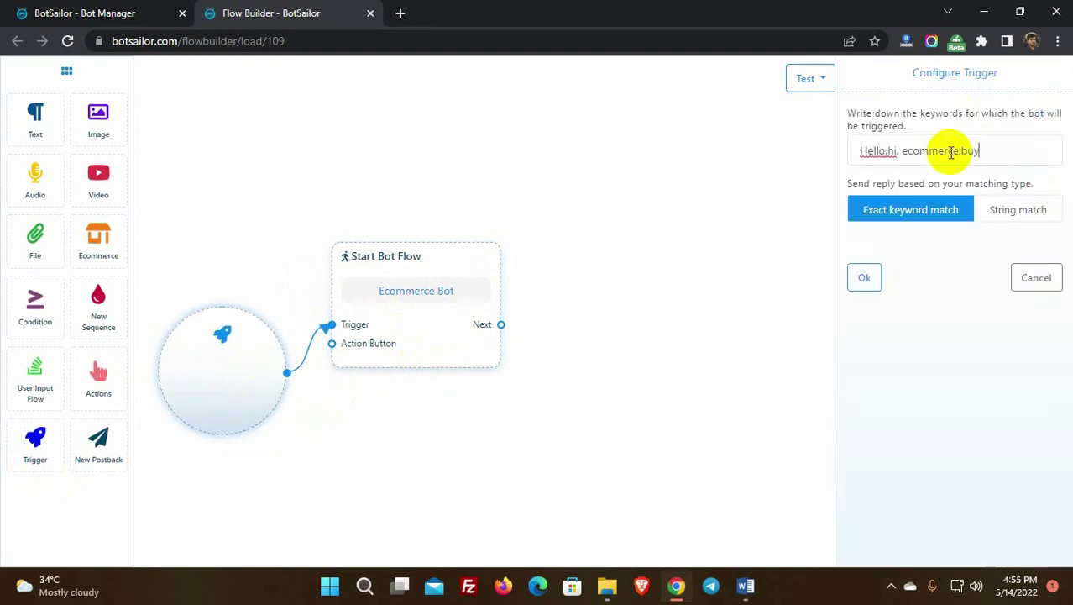
click(865, 278)
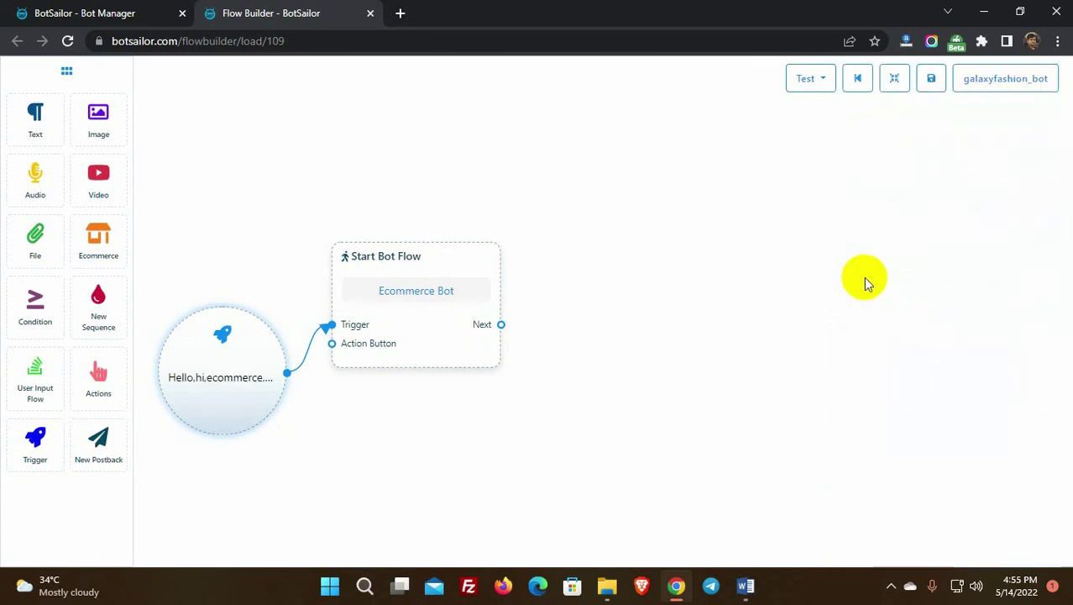
Step: Add a Text block after Ecommerce Bot welcoming users and asking them to click the button below
drag(35, 117, 565, 273)
drag(501, 324, 558, 392)
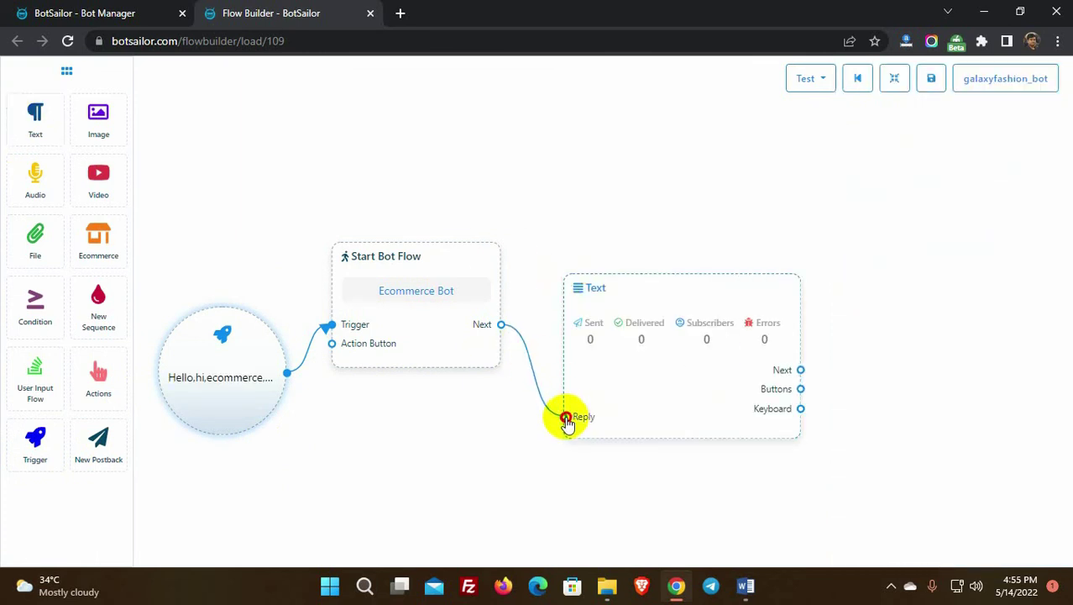
click(621, 376)
click(940, 200)
text(Welcome to our Telegram Channel. To start browsing our Store Plea)
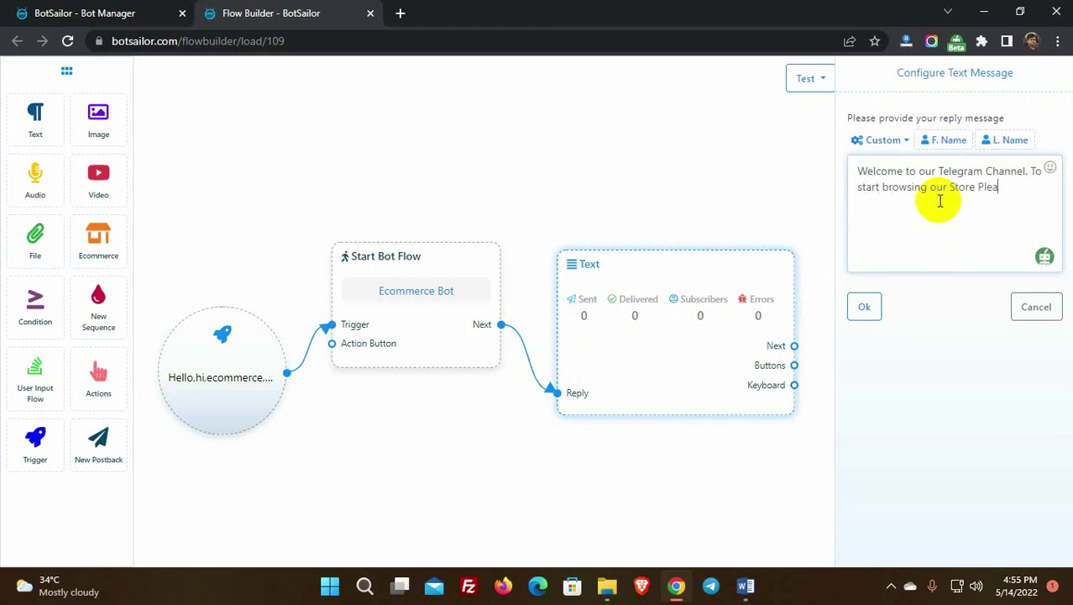
text( below Button.)
mouse_move(976, 206)
click(933, 271)
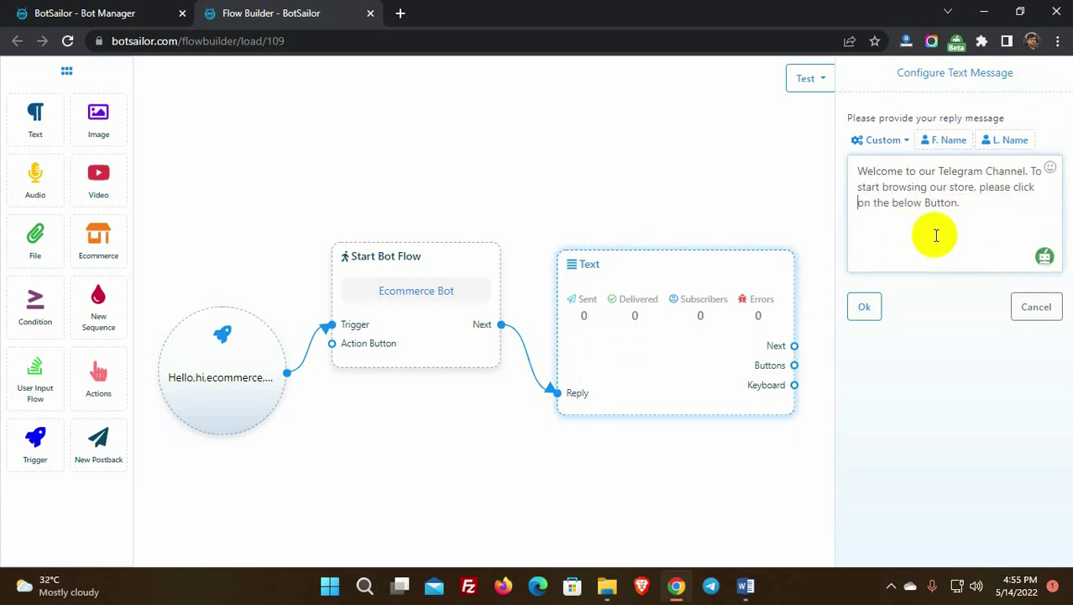
click(868, 309)
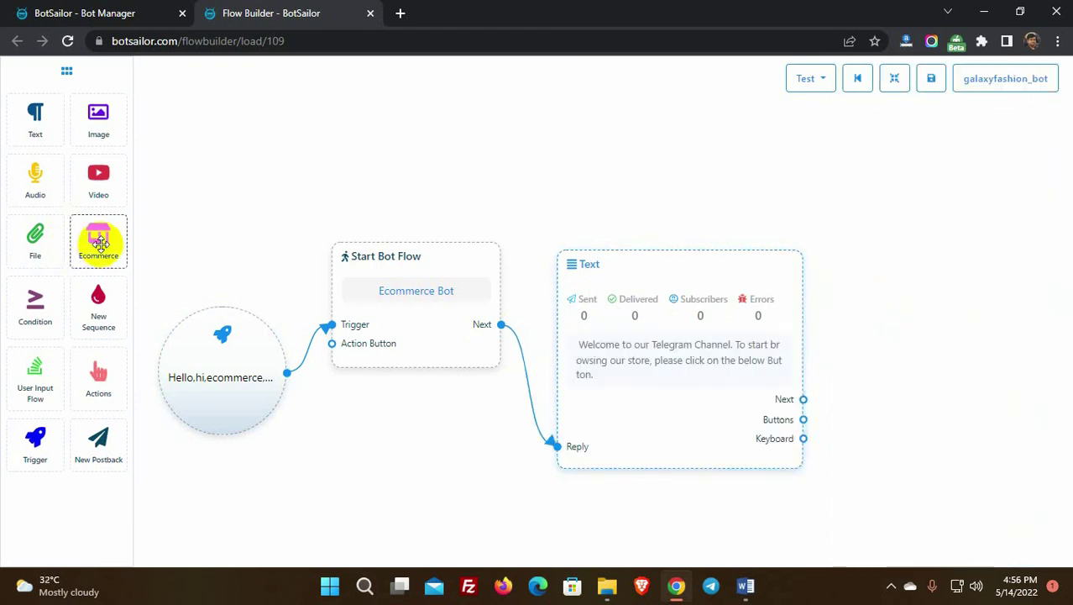
Step: Add an Ecommerce block for Galaxy Fashion - Rajshahi with reply 'Welcome to Galaxy Fahion', then rearrange and save
drag(98, 244, 870, 278)
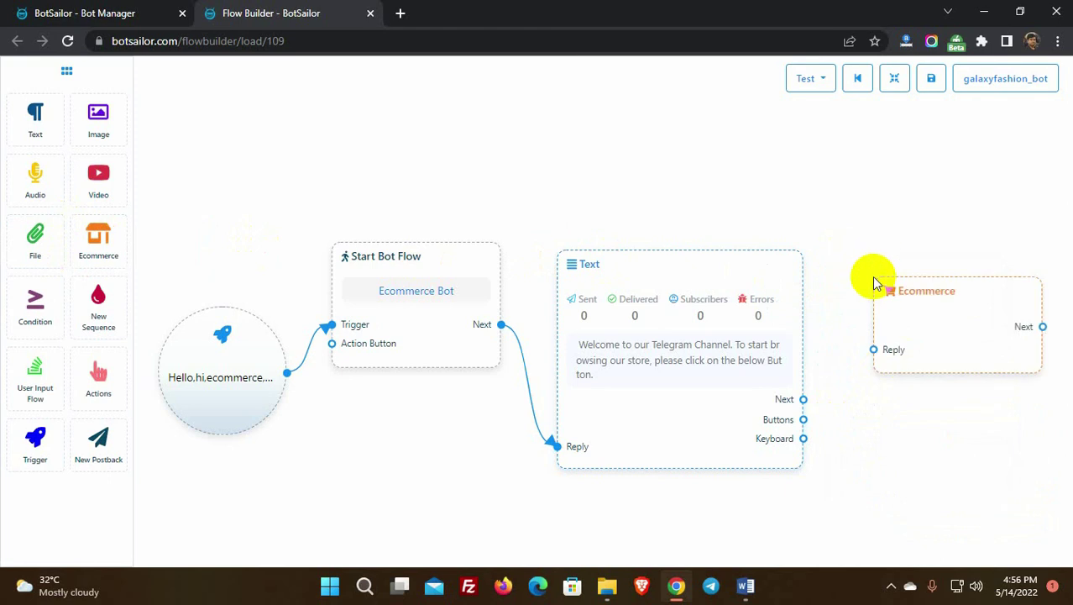
drag(804, 400, 874, 350)
click(941, 335)
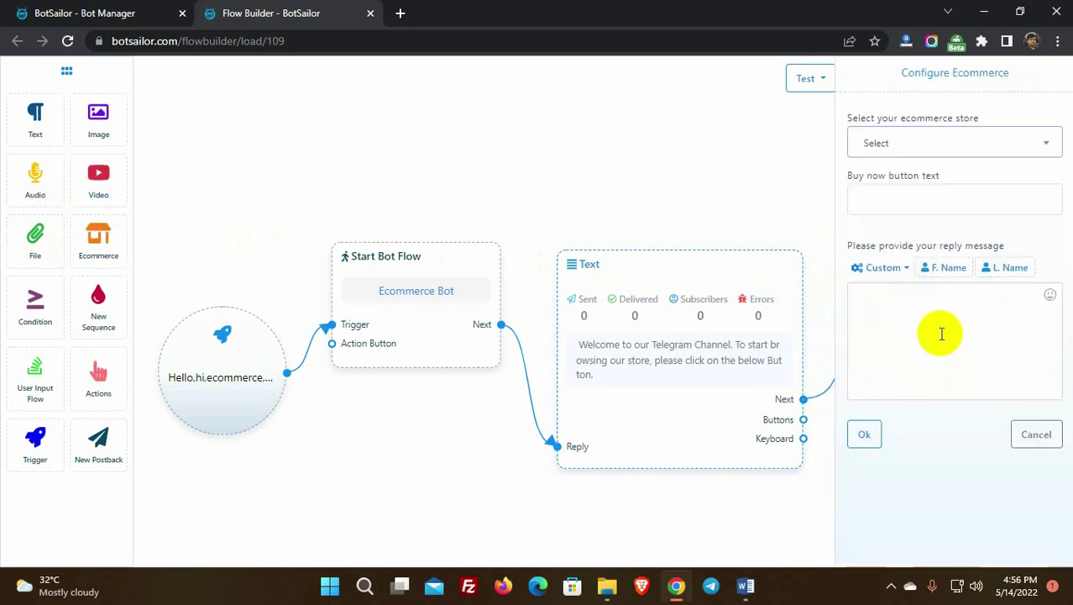
click(941, 142)
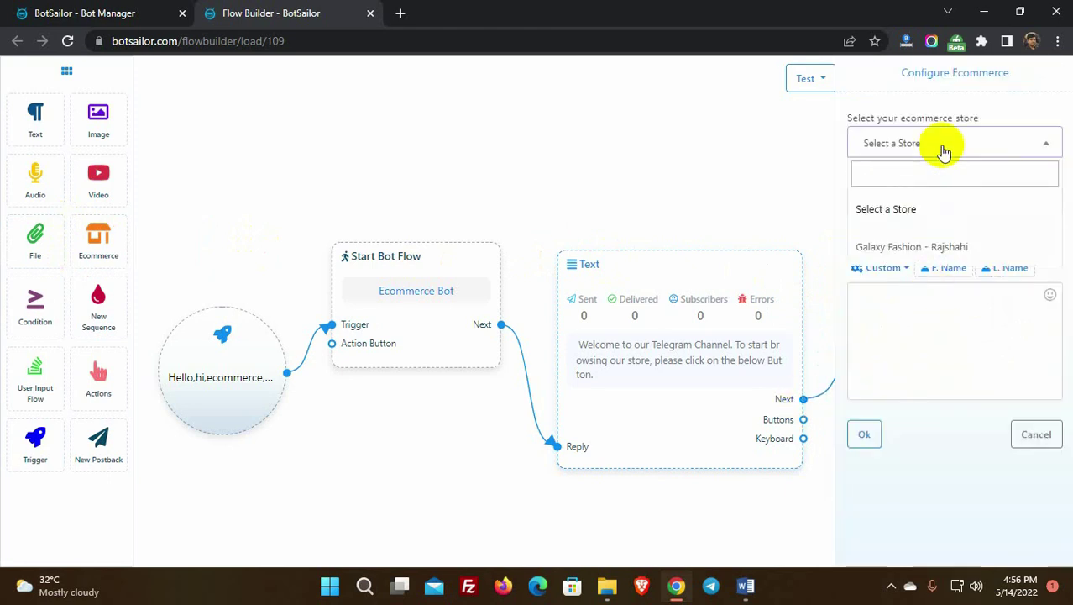
click(910, 248)
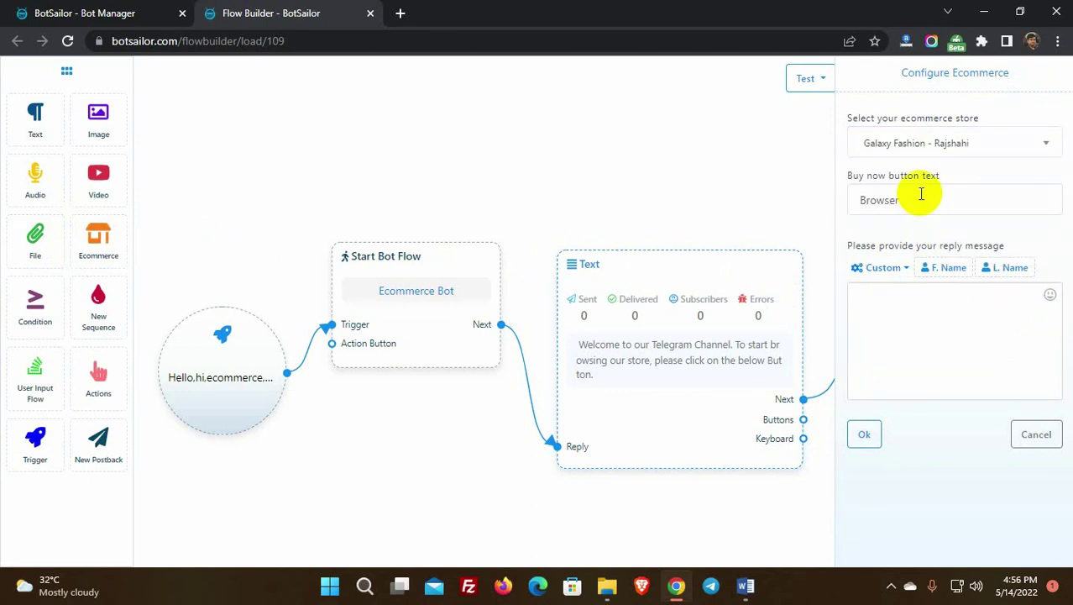
click(905, 294)
text(Welcome to Galaxy Fa)
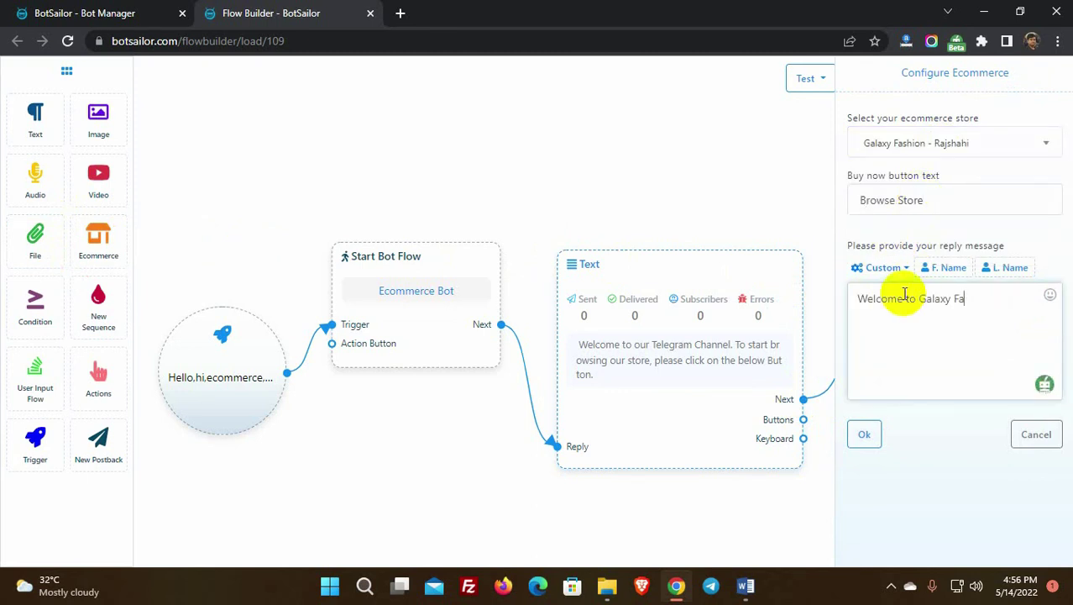
text(hion)
click(865, 435)
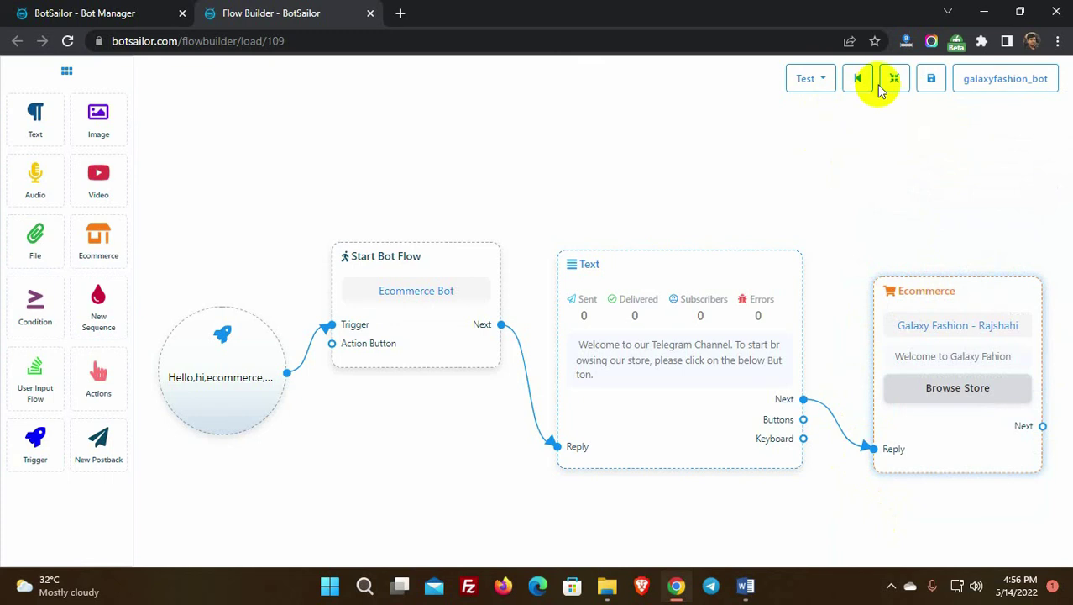
click(893, 80)
click(932, 79)
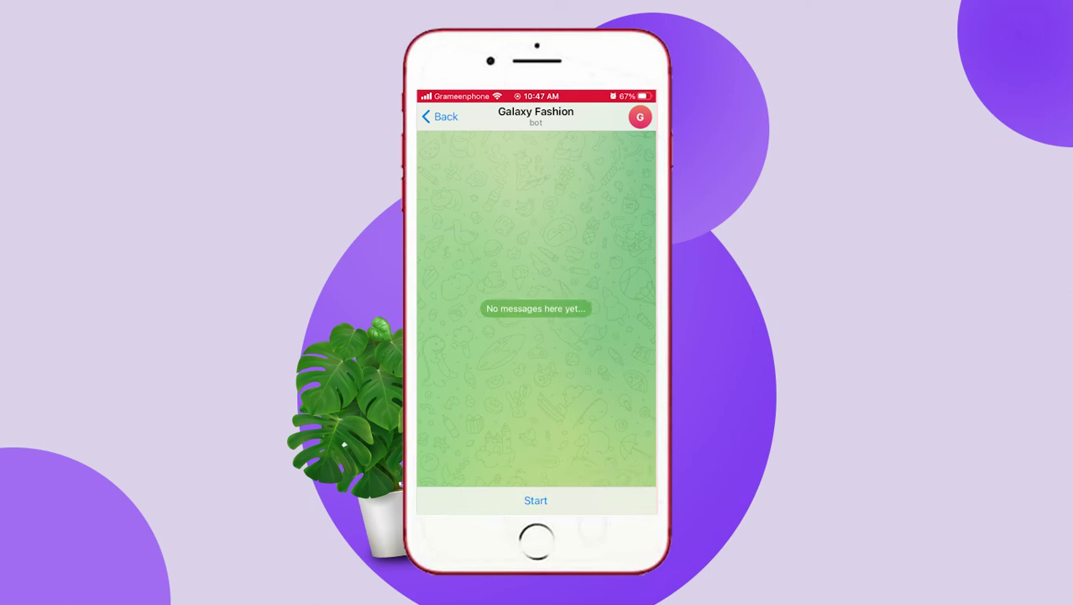
Step: Start the Galaxy Fashion bot chat and send 'Hello' to trigger the flow
click(536, 500)
click(521, 499)
text(Hello)
key(Return)
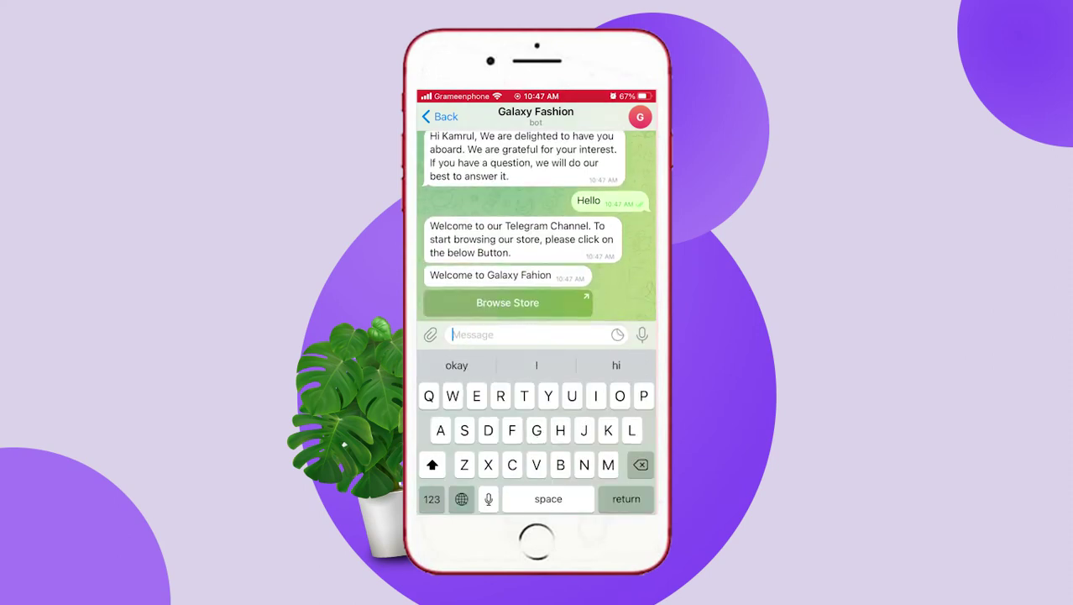
Step: Open the store via Browse Store and add products, including the $30 Tops for Kid, to the cart
click(507, 467)
click(584, 310)
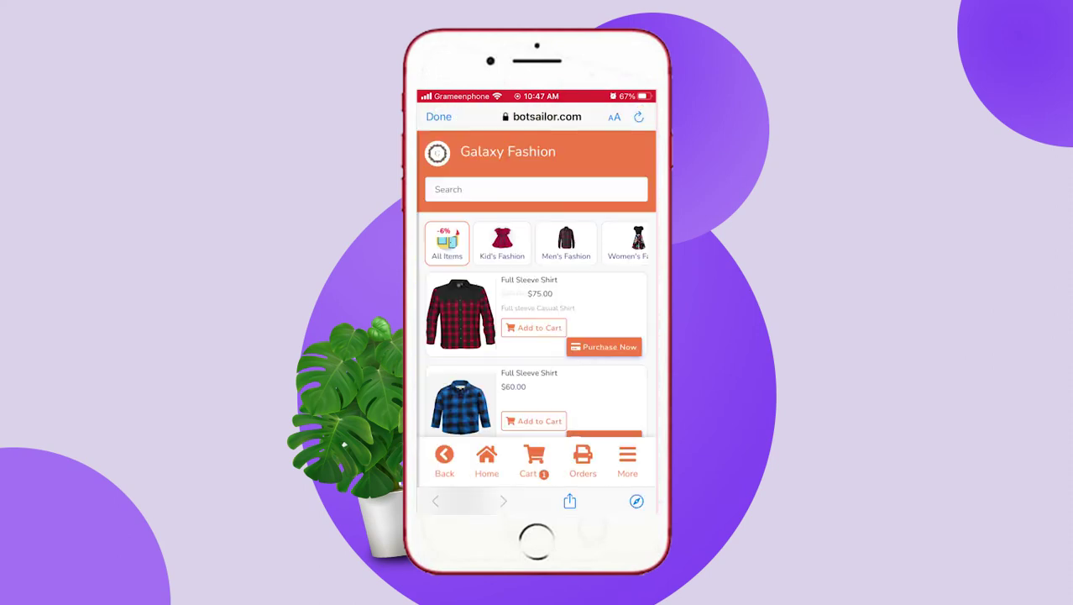
scroll(536, 294, down, 15)
scroll(536, 294, up, 5)
click(533, 399)
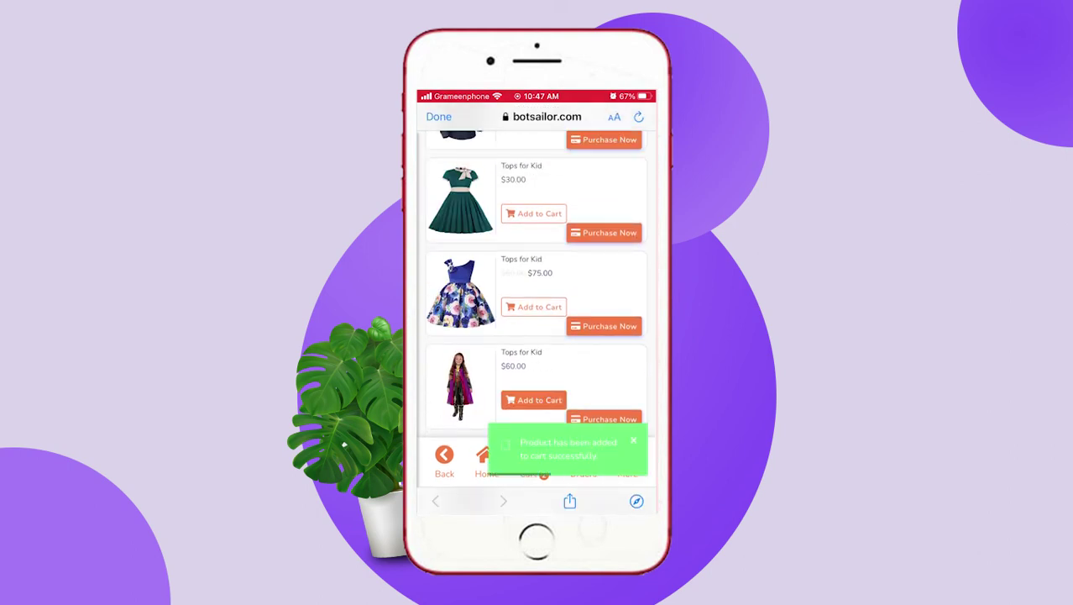
scroll(535, 294, up, 2)
click(532, 285)
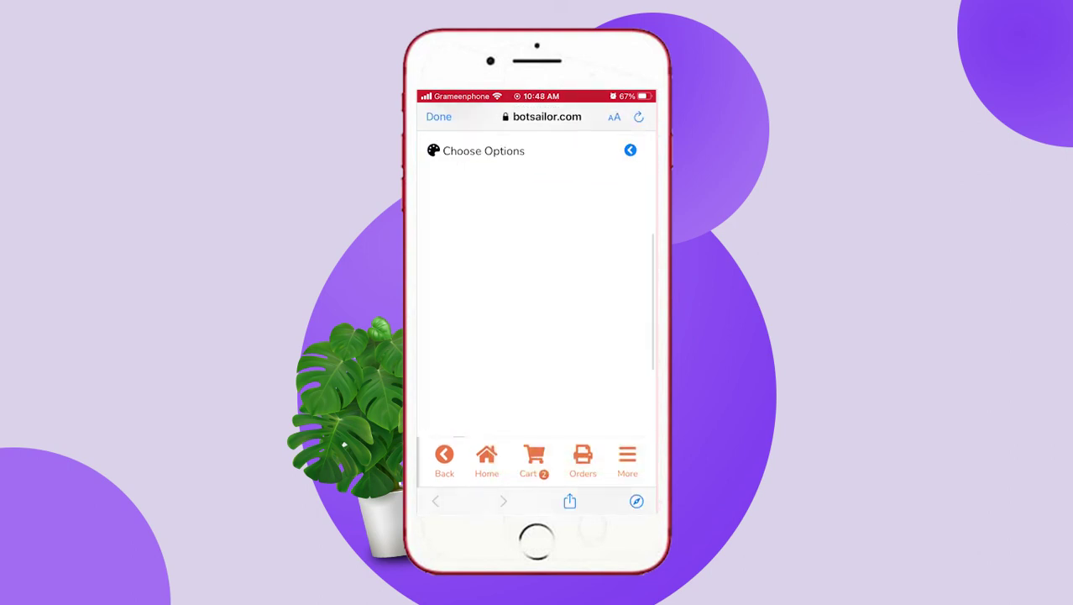
click(618, 474)
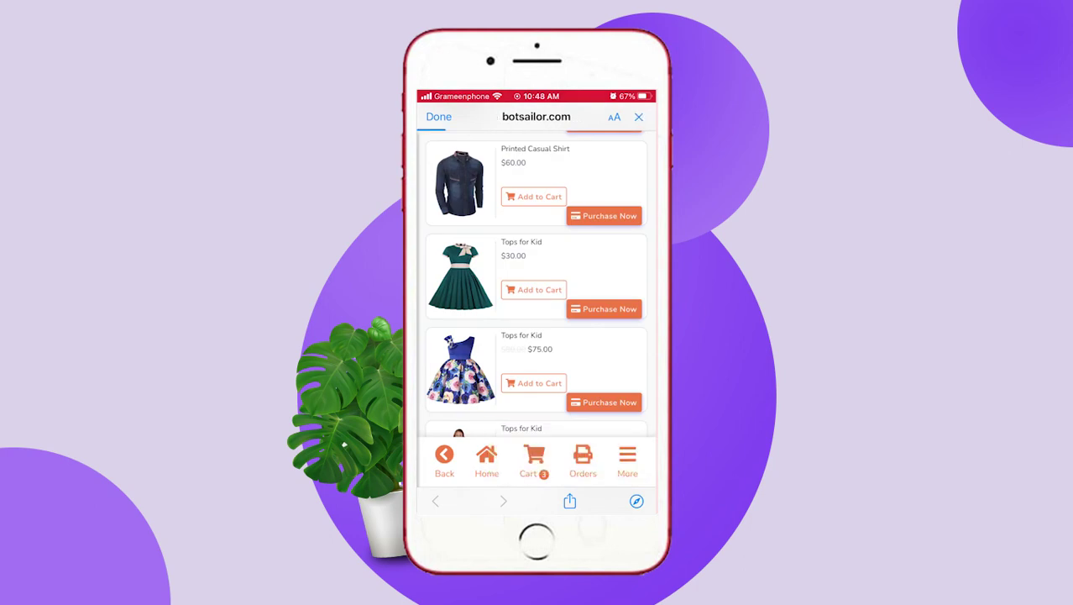
Step: Check out the cart with Cash on Delivery and review the order summary
click(534, 458)
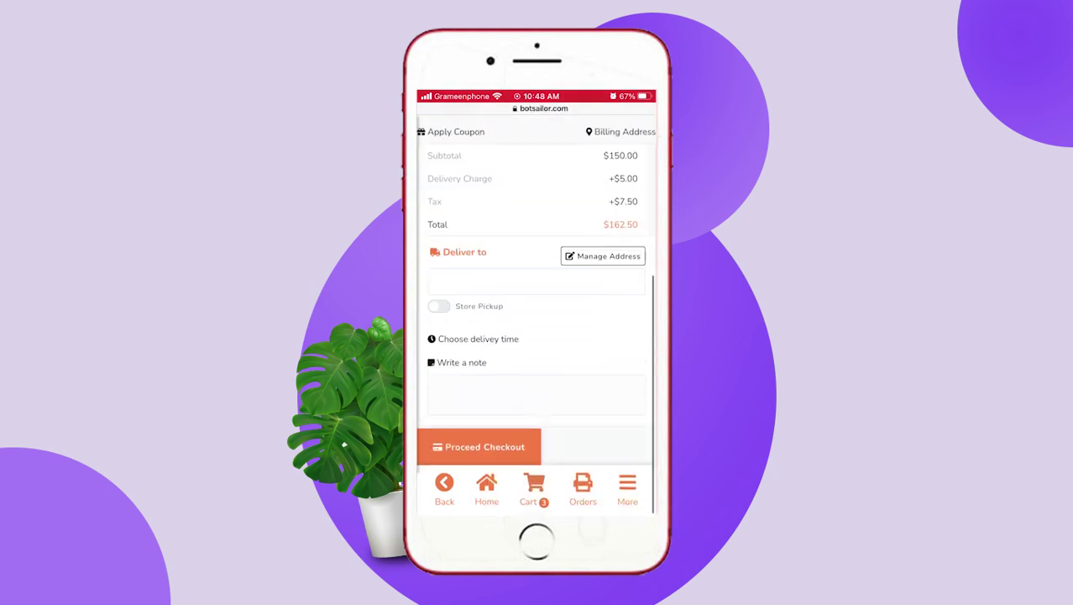
scroll(536, 286, down, 5)
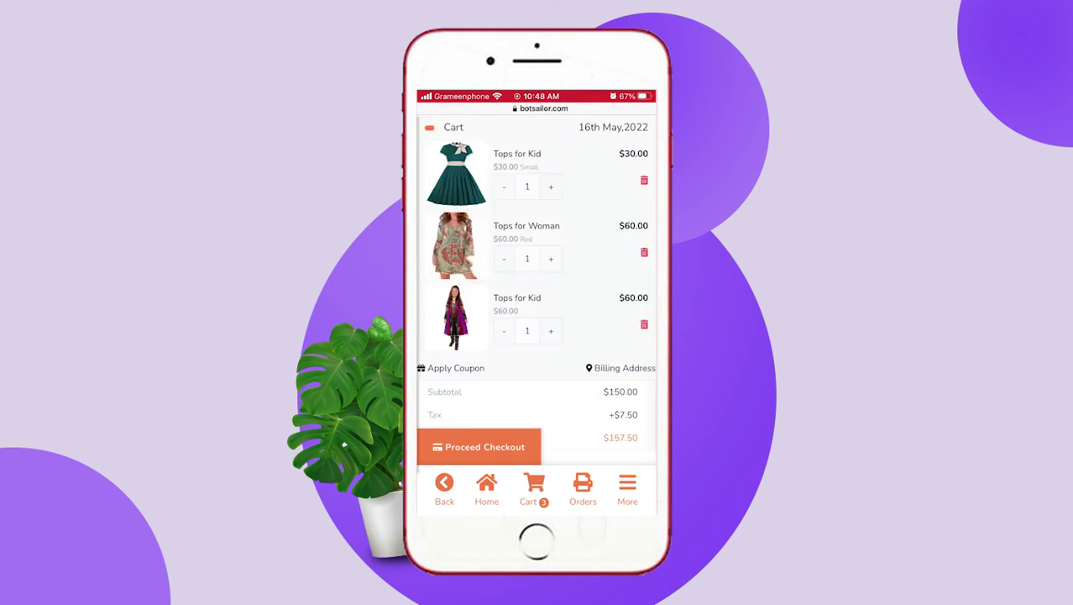
scroll(535, 294, down, 3)
click(479, 447)
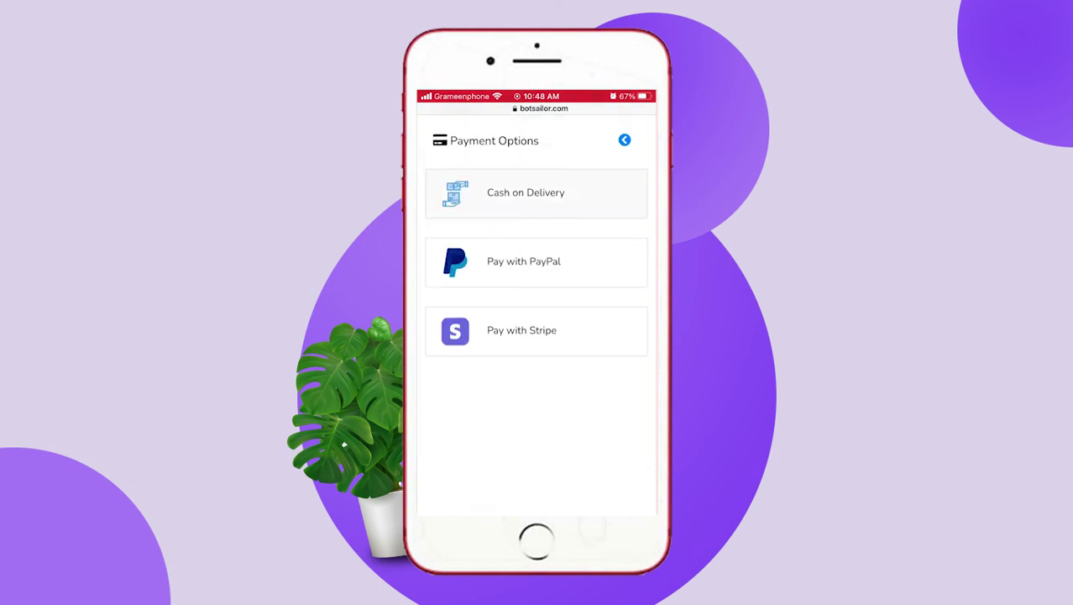
scroll(535, 319, down, 5)
scroll(535, 319, up, 5)
scroll(535, 311, up, 10)
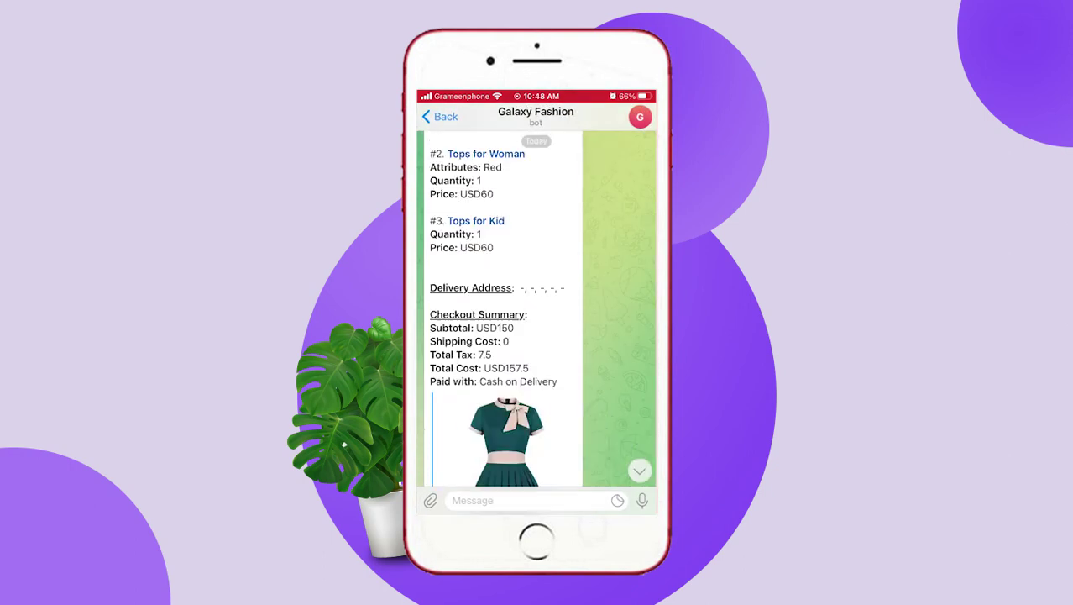
scroll(535, 311, down, 10)
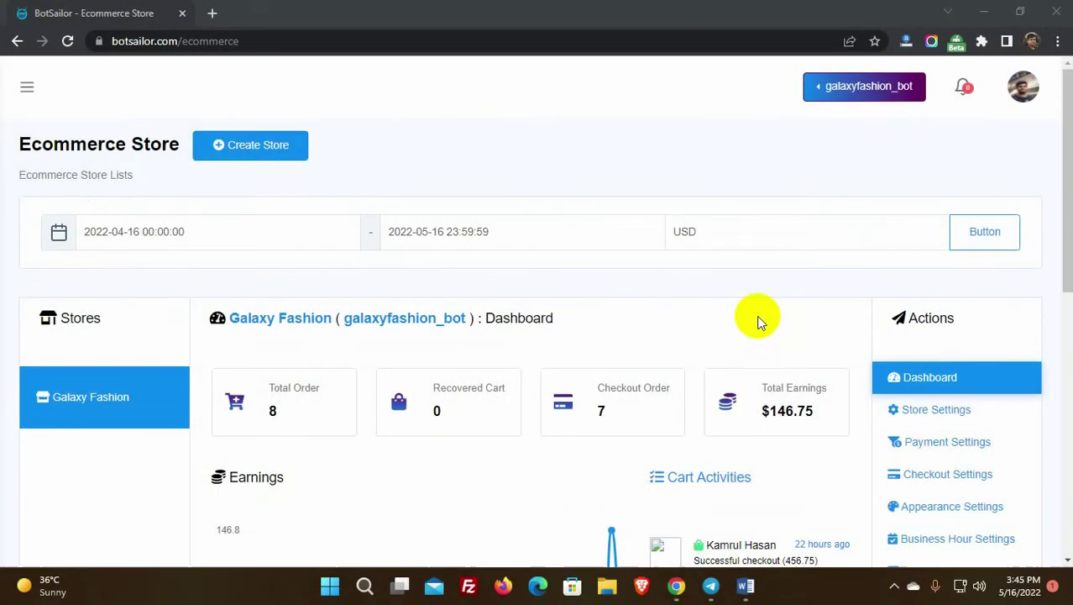
Step: Open the Galaxy Fashion store's Orders list and highlight the first order's subscriber ID
scroll(756, 322, down, 5)
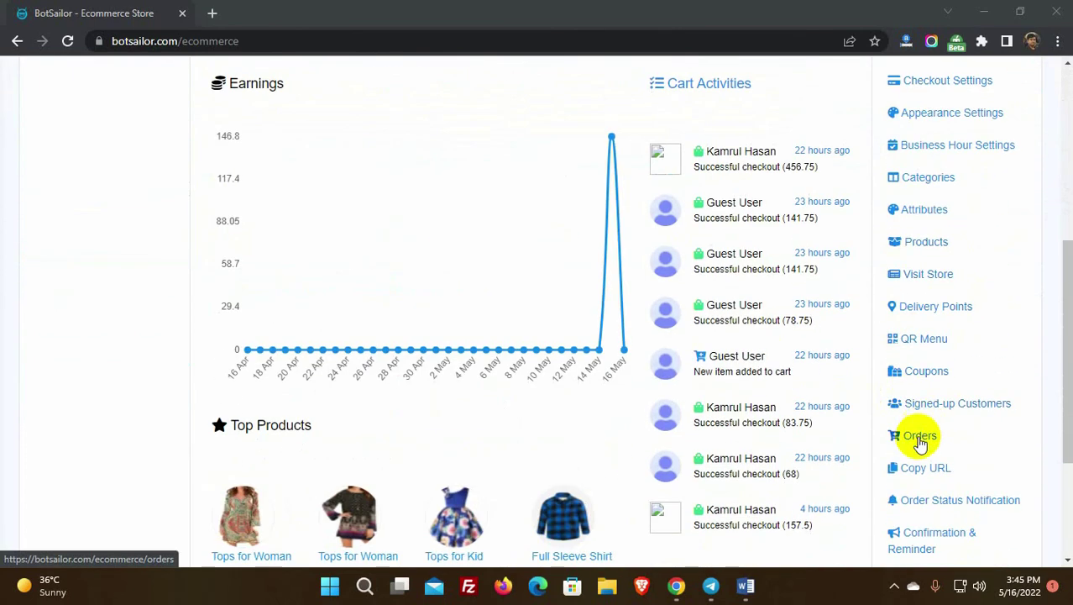
click(922, 442)
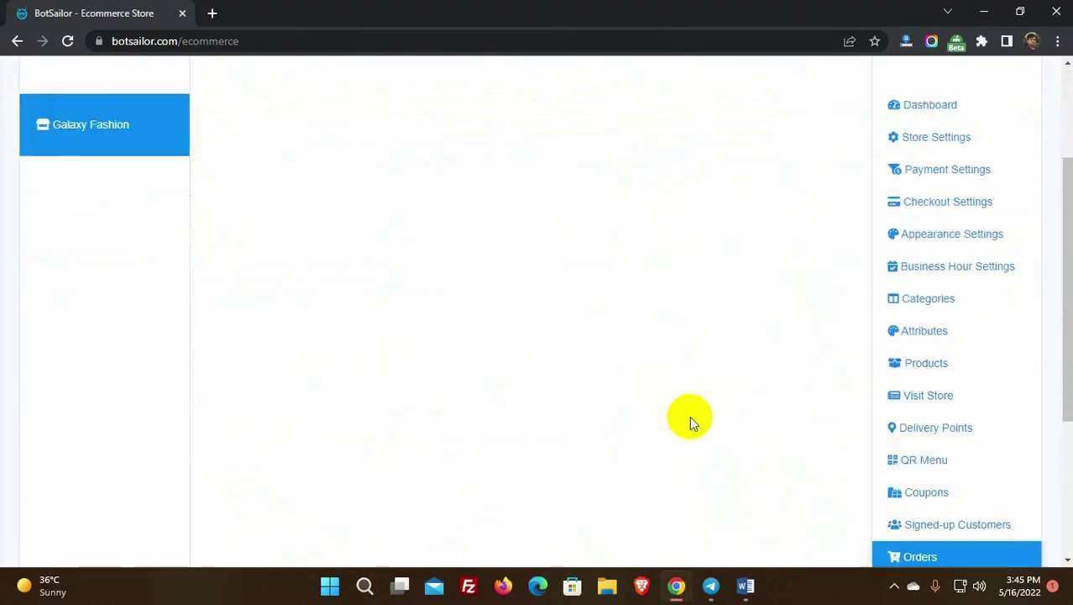
drag(233, 320, 332, 324)
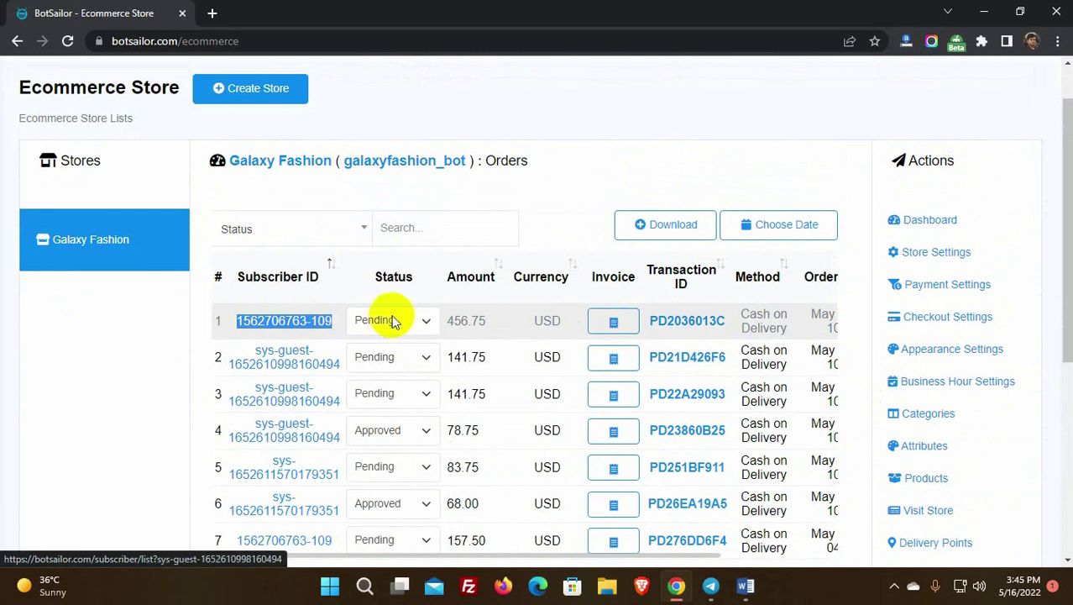
Step: Set the 456.75 USD order to Approved with a note for the customer, and submit
click(423, 322)
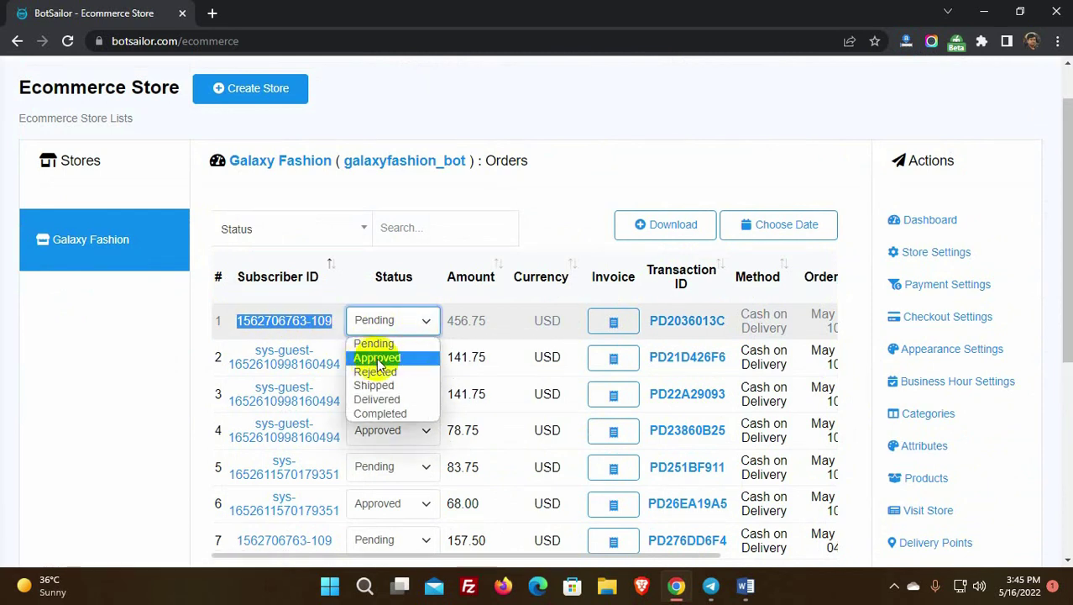
click(378, 358)
click(380, 369)
text(Your order has been approved.)
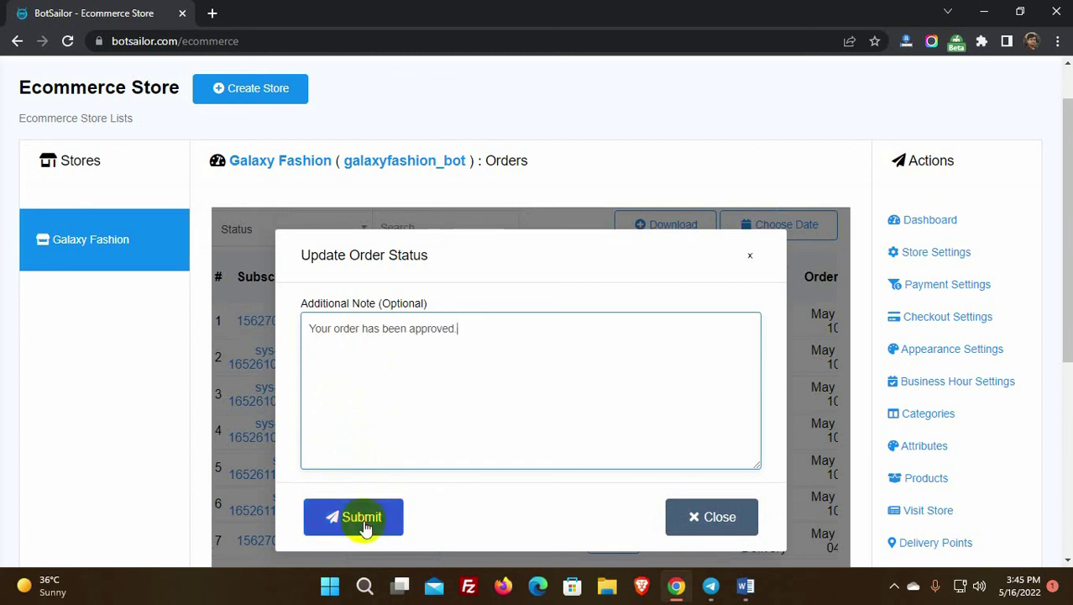
click(360, 520)
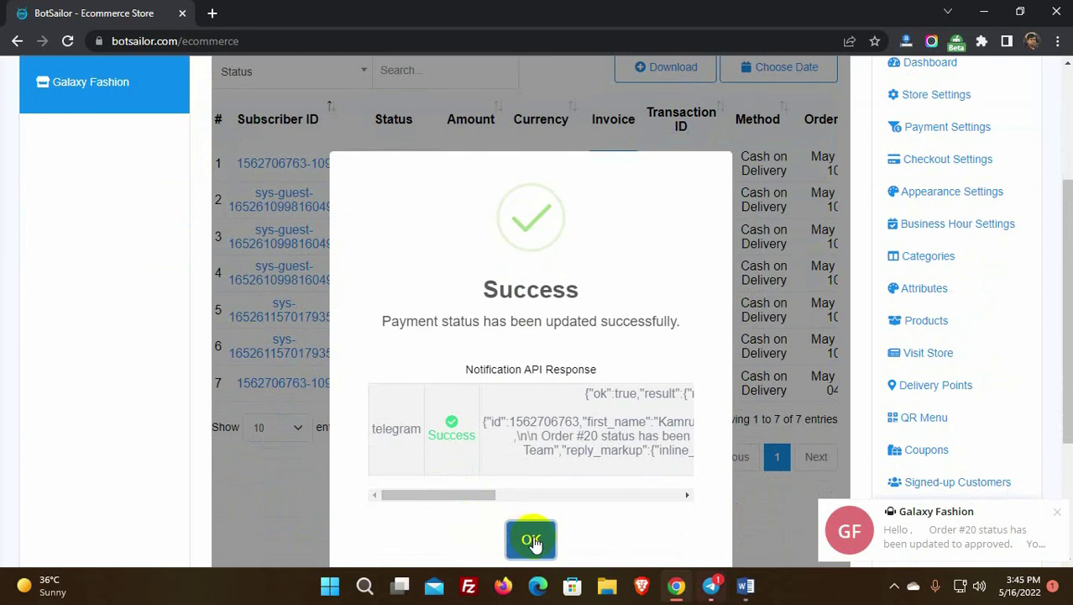
click(532, 541)
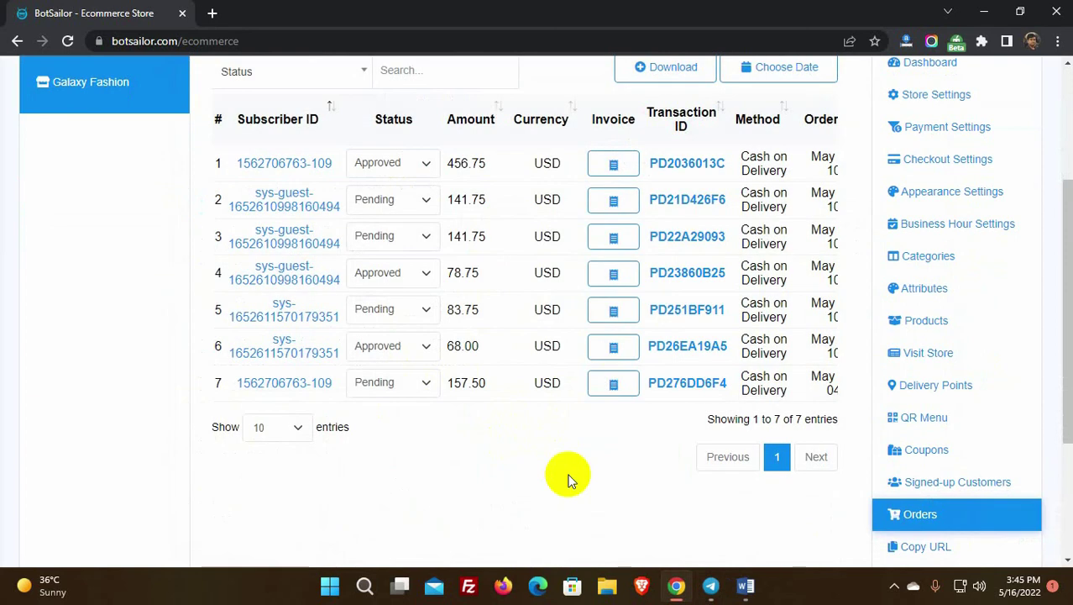
scroll(568, 476, up, 3)
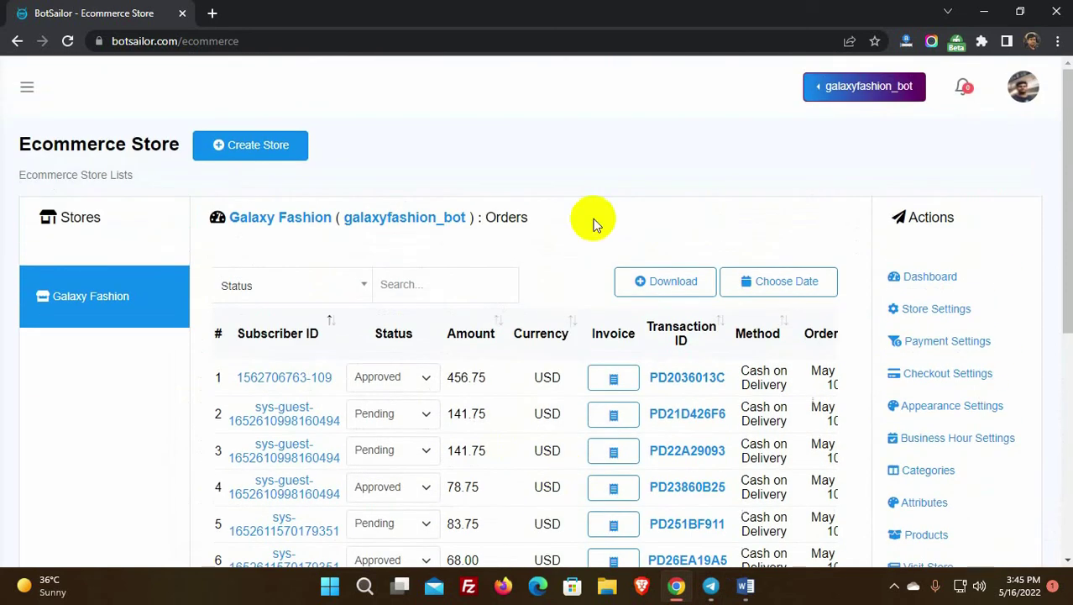